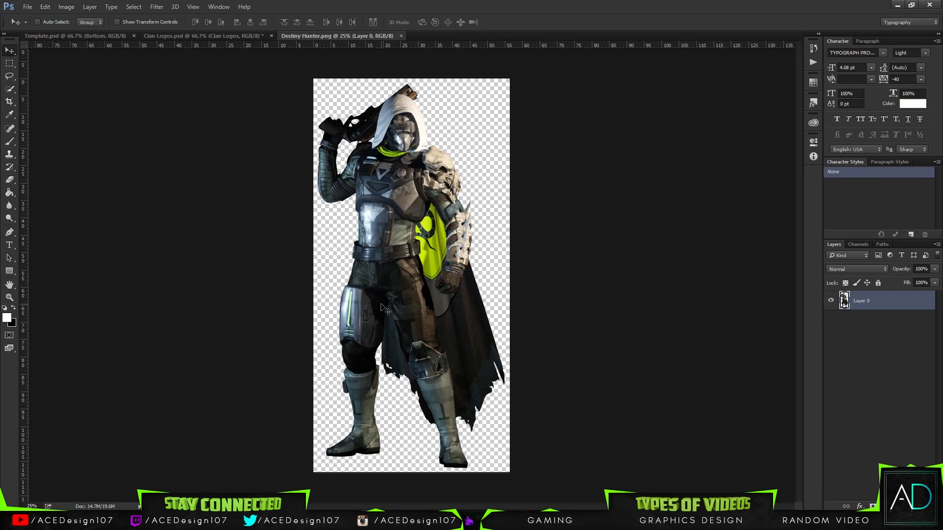
# - Add a new empty layer above the character image and name it Final
pyautogui.hotkey('ctrl', 'shift', 'n')
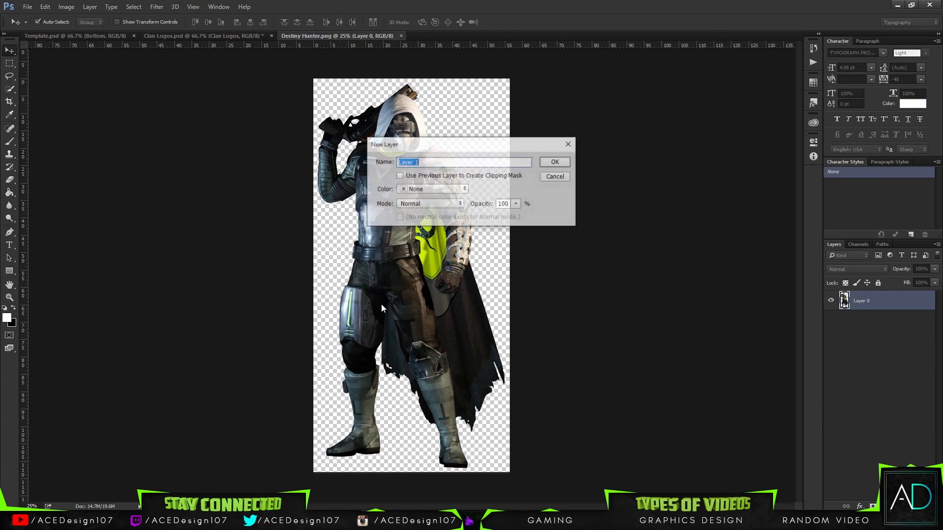
pyautogui.press('Return')
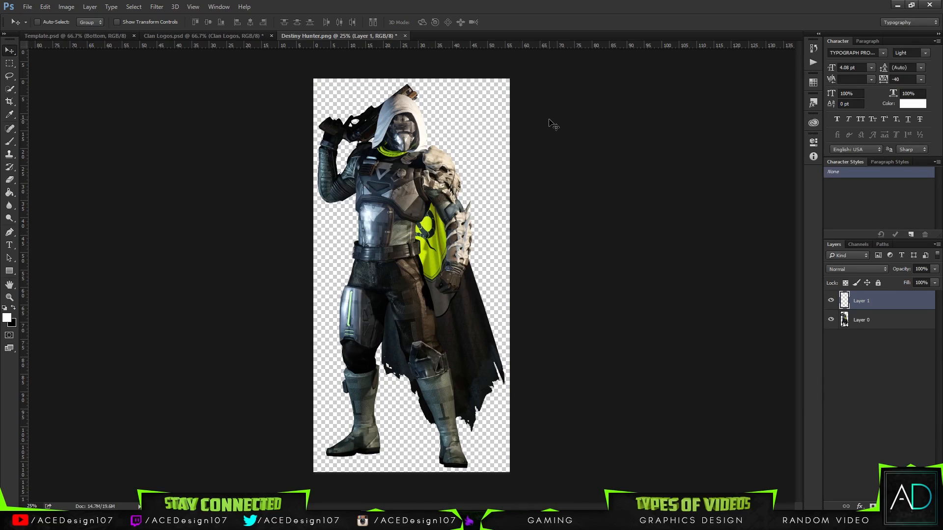
pyautogui.doubleClick(867, 300)
pyautogui.write('Final')
pyautogui.press('Return')
# - Rename the character image layer as Origmnal
pyautogui.doubleClick(866, 320)
pyautogui.write('origma')
pyautogui.press('BackSpace')
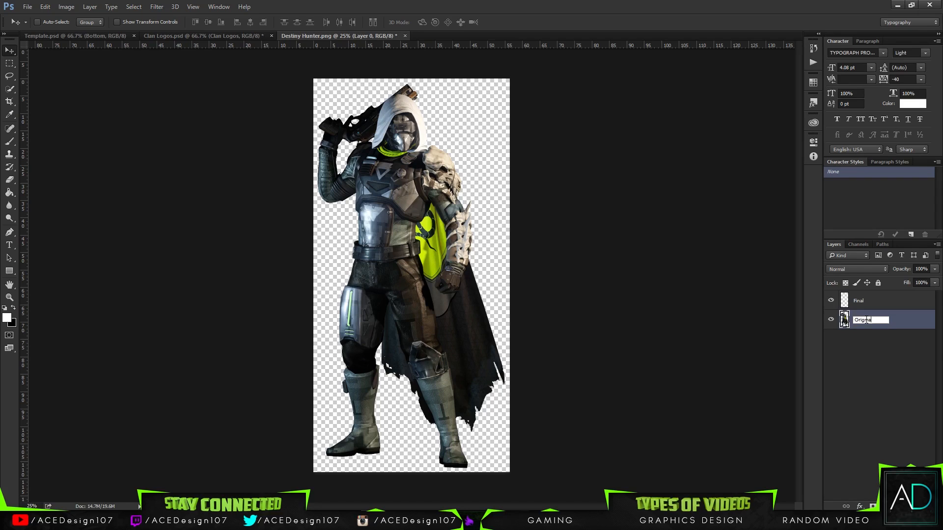
pyautogui.write('nal')
pyautogui.press('Return')
# - Rename the empty layer above the character as Colour
pyautogui.click(862, 307)
pyautogui.doubleClick(863, 307)
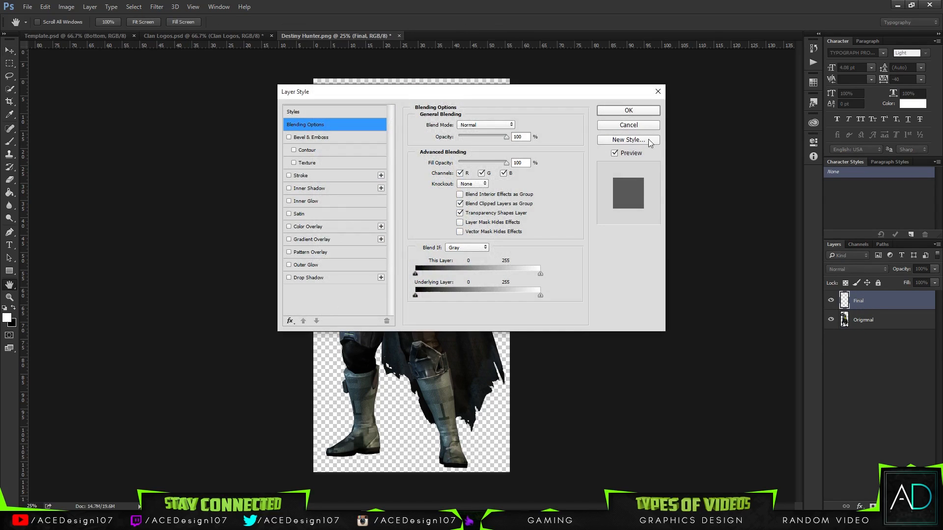
pyautogui.press('Escape')
pyautogui.doubleClick(861, 305)
pyautogui.write('Colour')
pyautogui.press('Return')
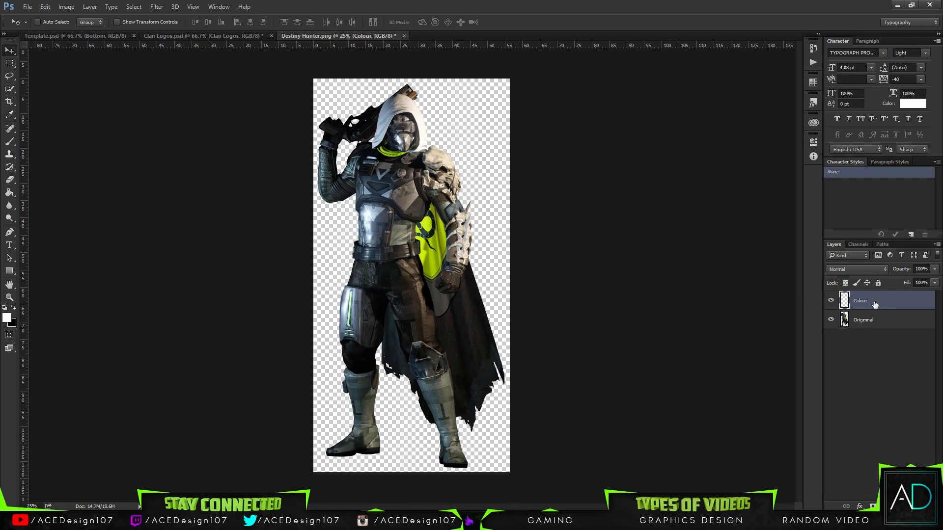
# - Remove the stray letter from the character layer's name so it reads Orignal
pyautogui.doubleClick(865, 319)
pyautogui.moveTo(868, 320); pyautogui.dragTo(866, 320)
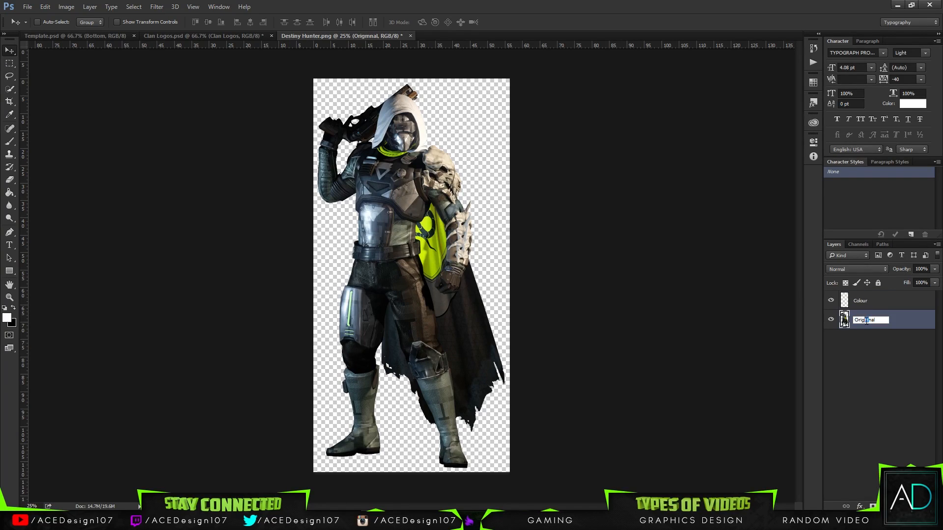
pyautogui.press('BackSpace')
pyautogui.press('Return')
# - With the Colour layer active, set the Quick Selection tool's brush size to 45 px
pyautogui.click(894, 303)
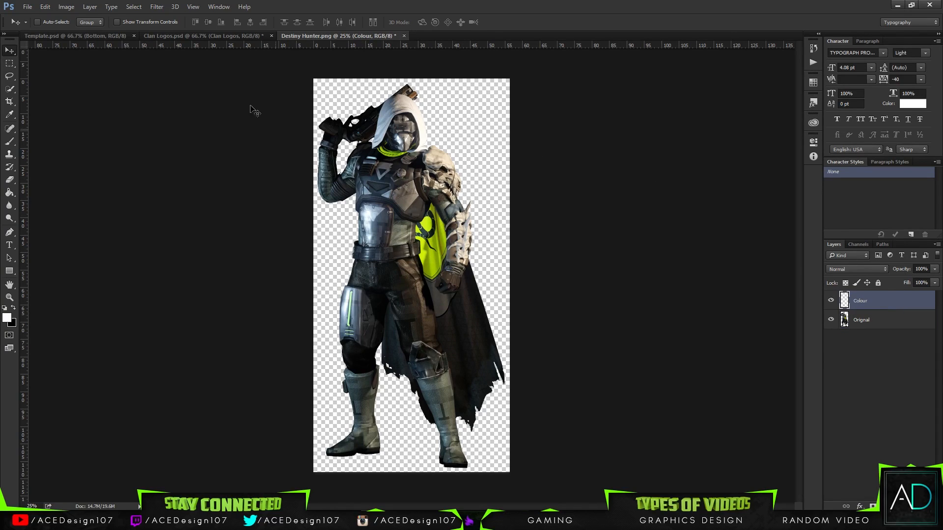
pyautogui.click(10, 90)
pyautogui.click(11, 90)
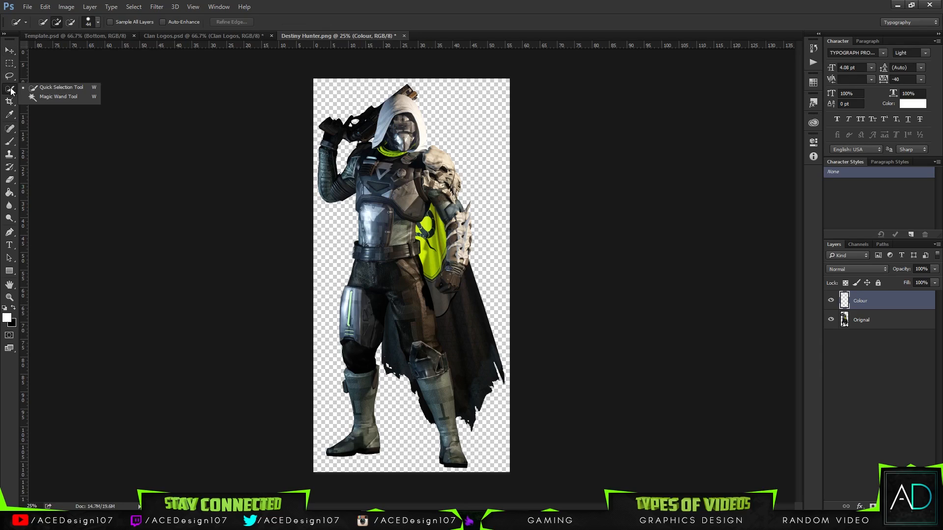
pyautogui.click(90, 24)
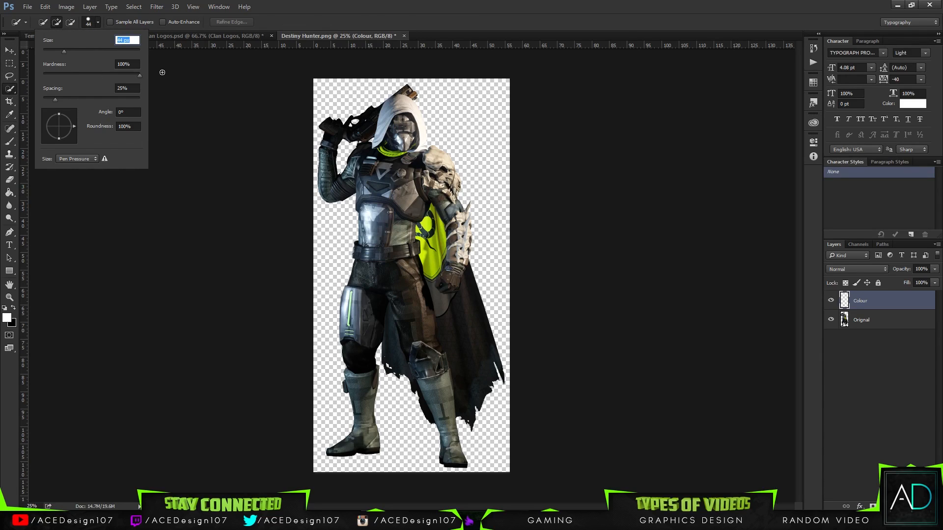
pyautogui.write('45')
pyautogui.press('Return')
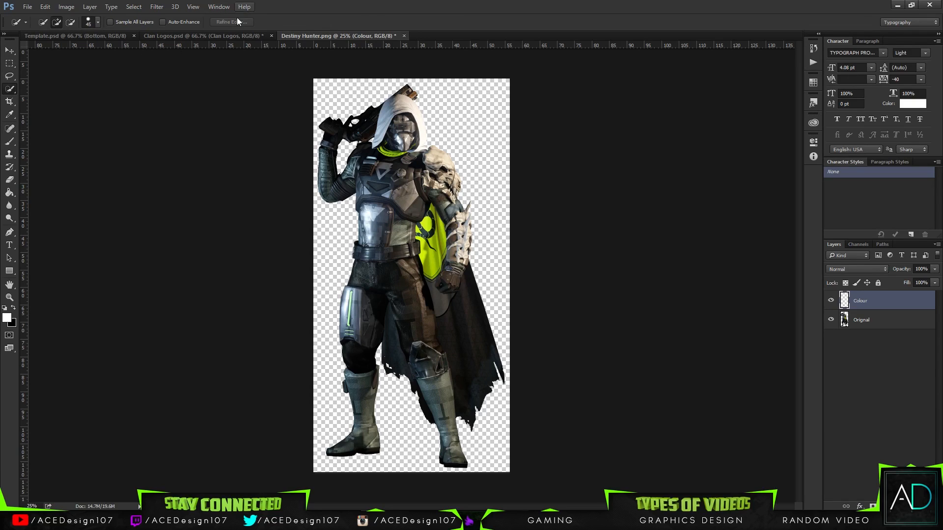
# - Quick-select the green cloth behind the character's waist on the Orignal layer and subtract the excess areas
pyautogui.moveTo(436, 225)
pyautogui.mouseDown()
pyautogui.moveTo(432, 232)
pyautogui.moveTo(427, 218)
pyautogui.moveTo(423, 228)
pyautogui.moveTo(434, 212)
pyautogui.mouseUp()
pyautogui.click(902, 324)
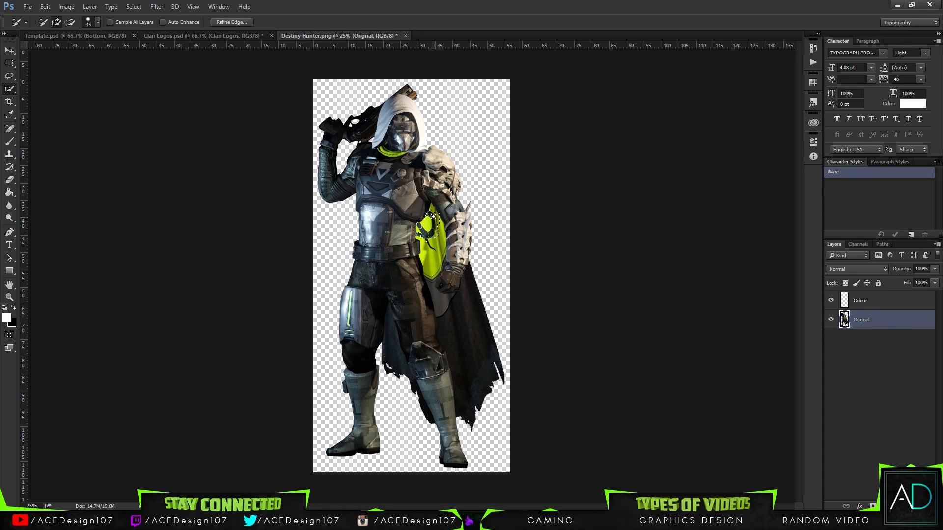
pyautogui.moveTo(435, 249); pyautogui.dragTo(423, 243)
pyautogui.hotkey('ctrl', '+')
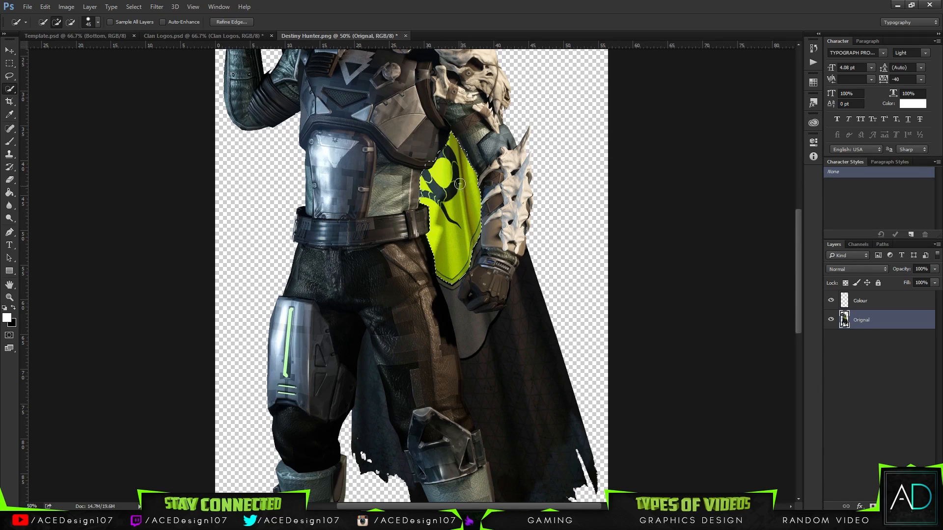
pyautogui.click(70, 23)
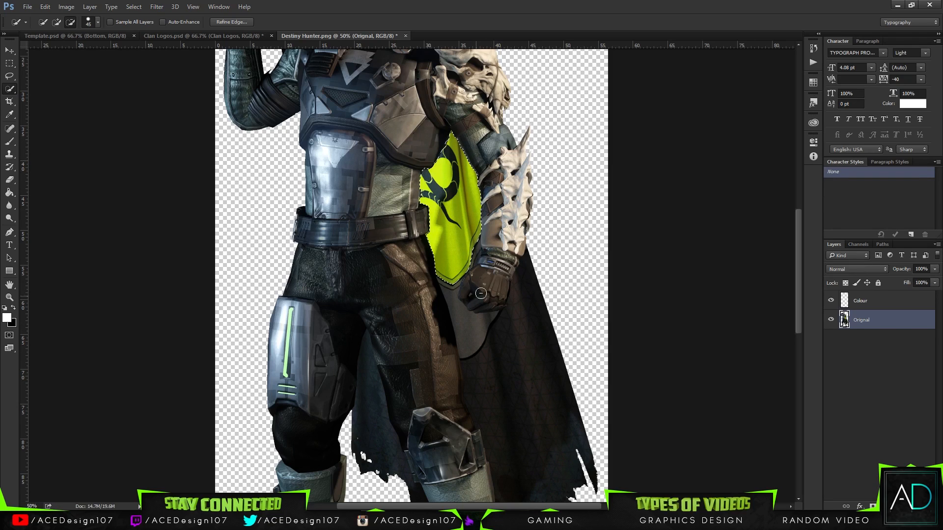
# - Add the green neck scarf to the selection and subtract the spill onto the mask and surrounding armour
pyautogui.scroll(6, 440, 195)
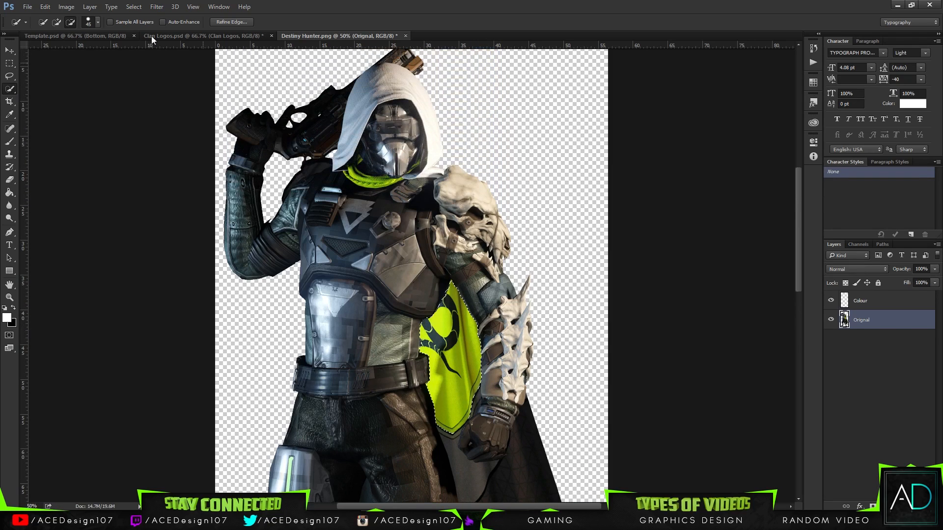
pyautogui.click(57, 22)
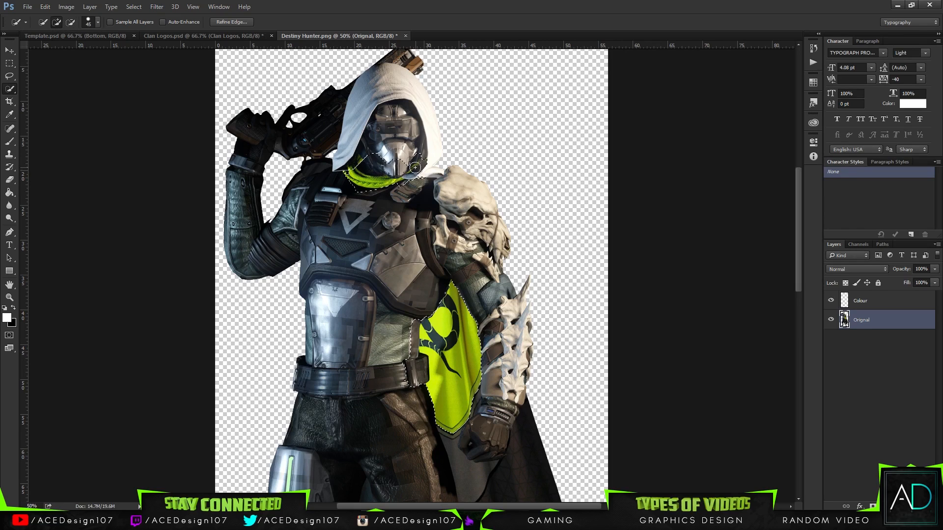
pyautogui.click(71, 23)
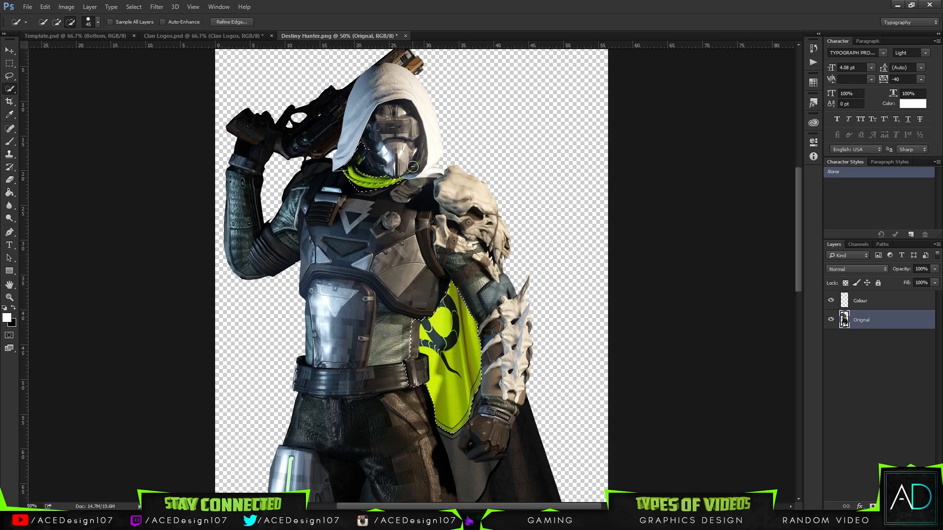
pyautogui.click(57, 22)
pyautogui.click(70, 22)
pyautogui.click(57, 22)
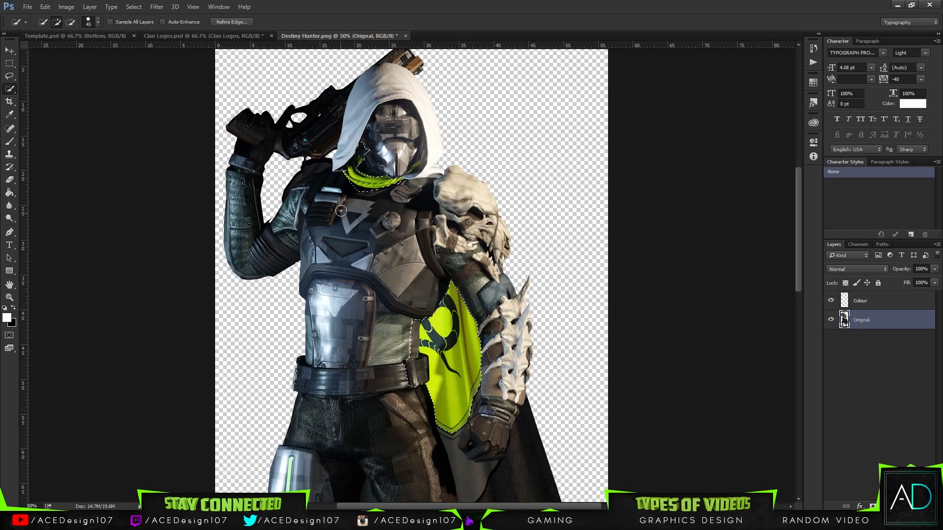
pyautogui.click(70, 22)
pyautogui.click(363, 148)
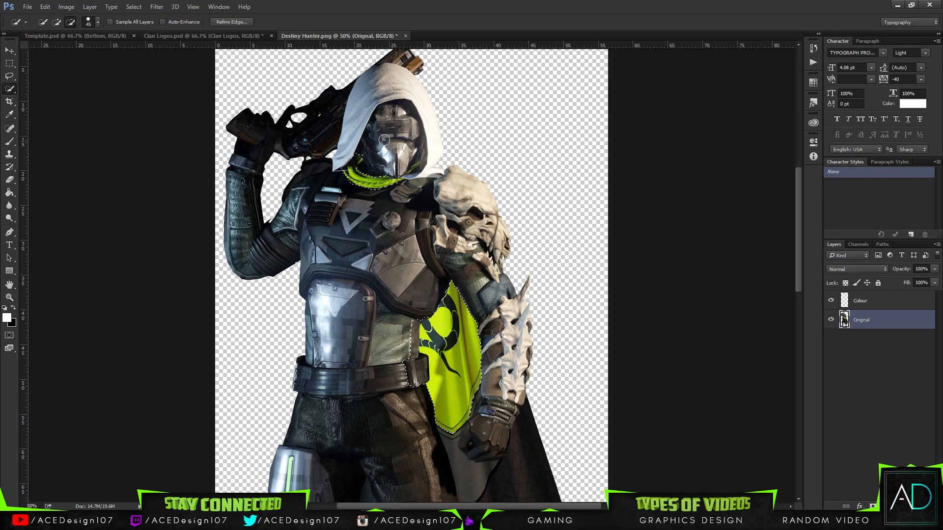
# - Refine the edges of the neck scarf selection using a 10 px Quick Selection brush
pyautogui.hotkey('ctrl', '+')
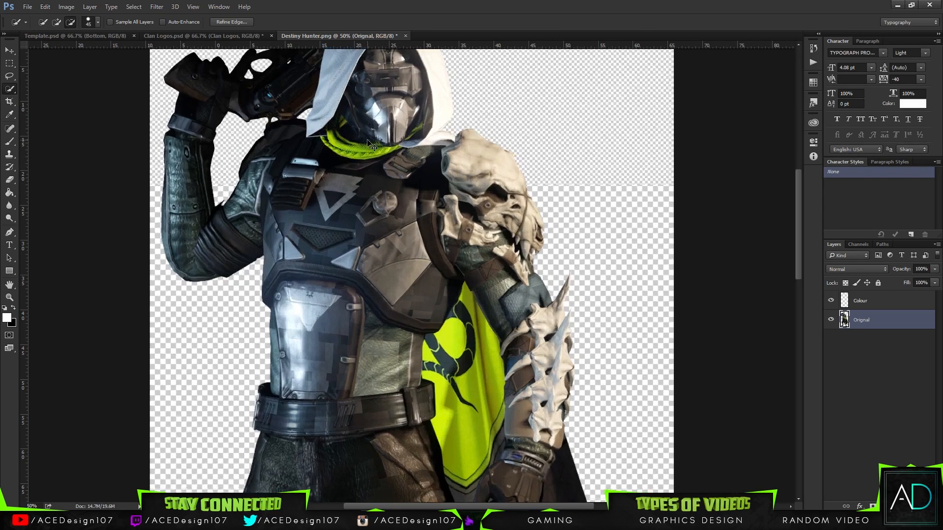
pyautogui.hotkey('ctrl', '+')
pyautogui.scroll(2, 324, 147)
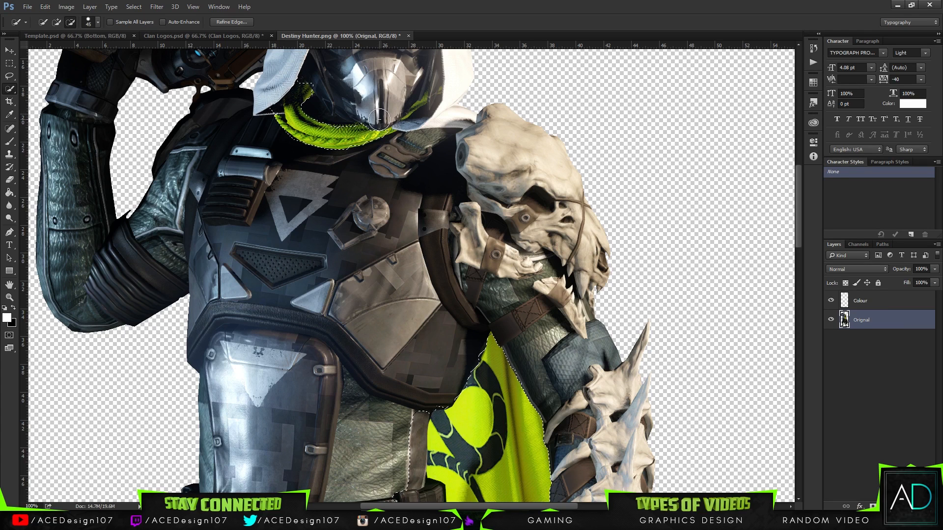
pyautogui.click(57, 21)
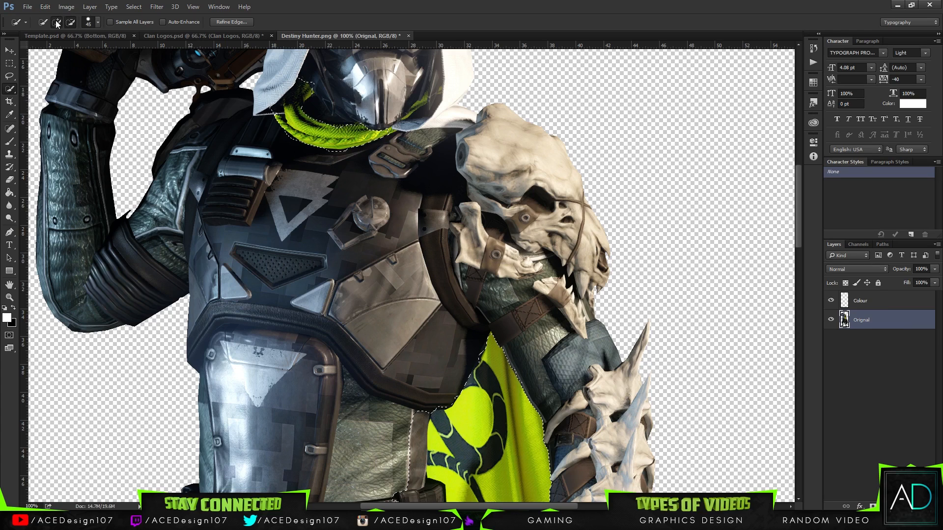
pyautogui.click(98, 22)
pyautogui.click(132, 40)
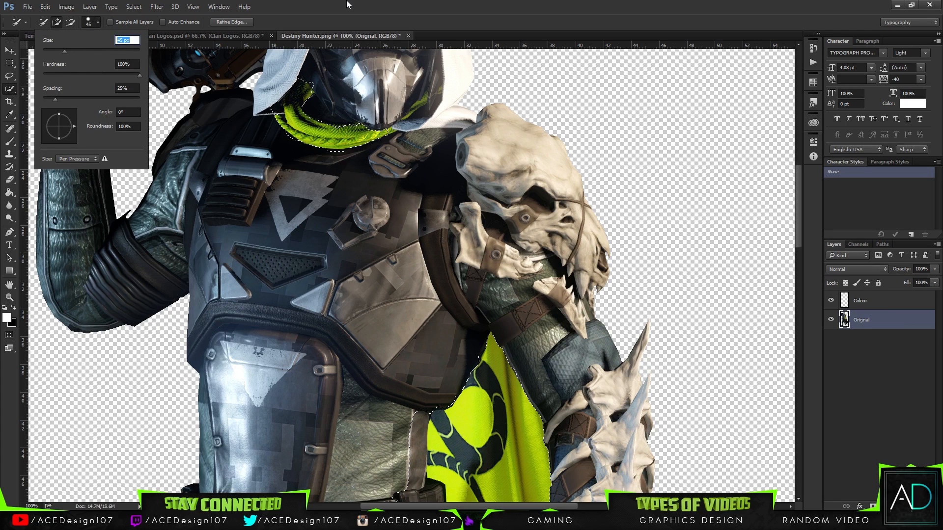
pyautogui.write('10')
pyautogui.press('Return')
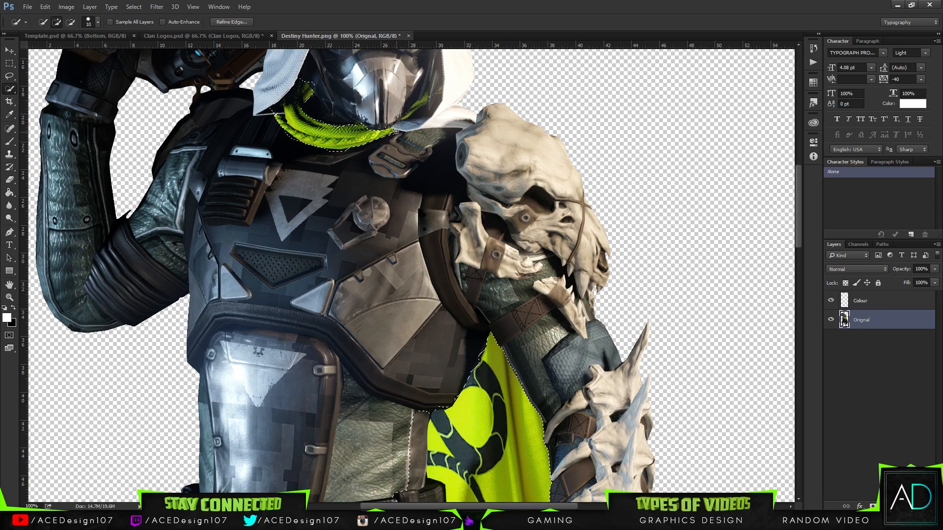
pyautogui.press('alt')
pyautogui.click(70, 21)
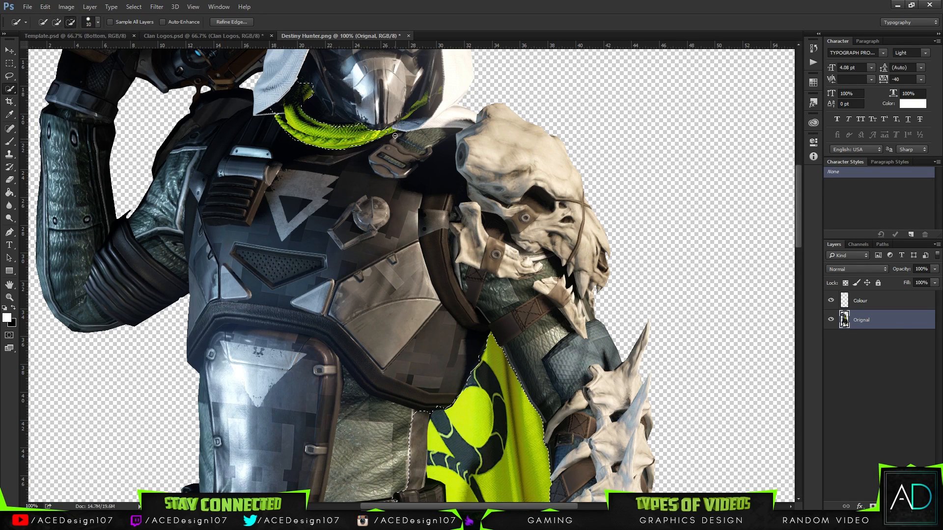
# - Reduce the Quick Selection brush to 5 px and keep refining the scarf selection's edges
pyautogui.click(97, 22)
pyautogui.moveTo(130, 40); pyautogui.dragTo(78, 45)
pyautogui.write('5')
pyautogui.press('Return')
pyautogui.click(56, 22)
pyautogui.click(70, 22)
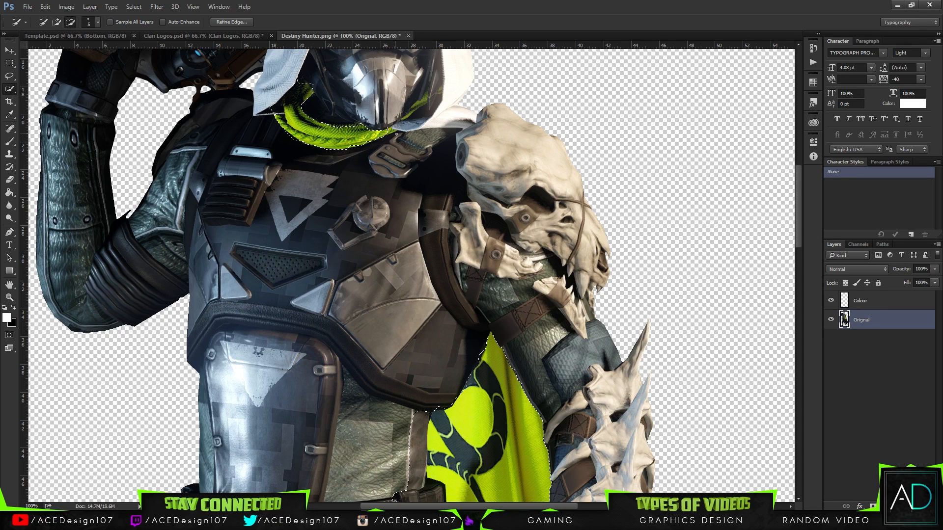
# - Add the green scarf part beside the mask to the selection and subtract the spill onto the white hood
pyautogui.click(56, 21)
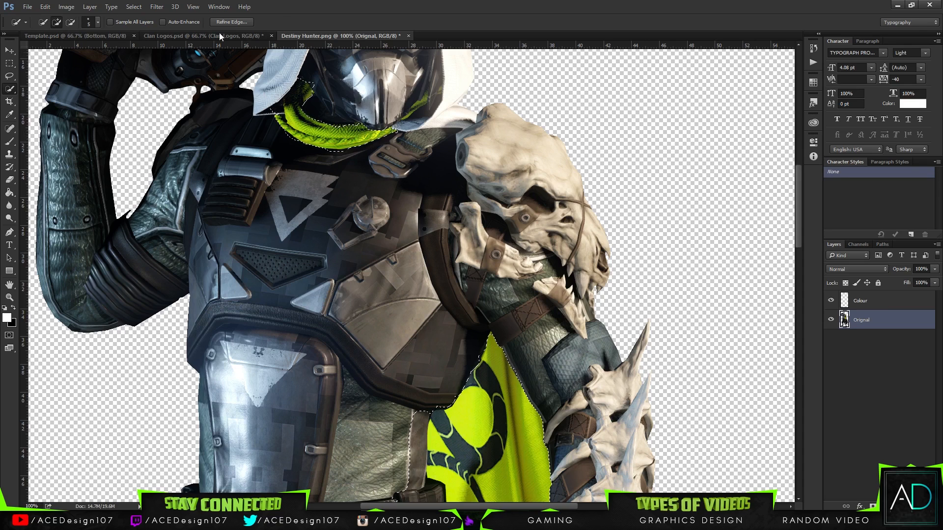
pyautogui.click(70, 22)
pyautogui.click(56, 22)
pyautogui.press('alt')
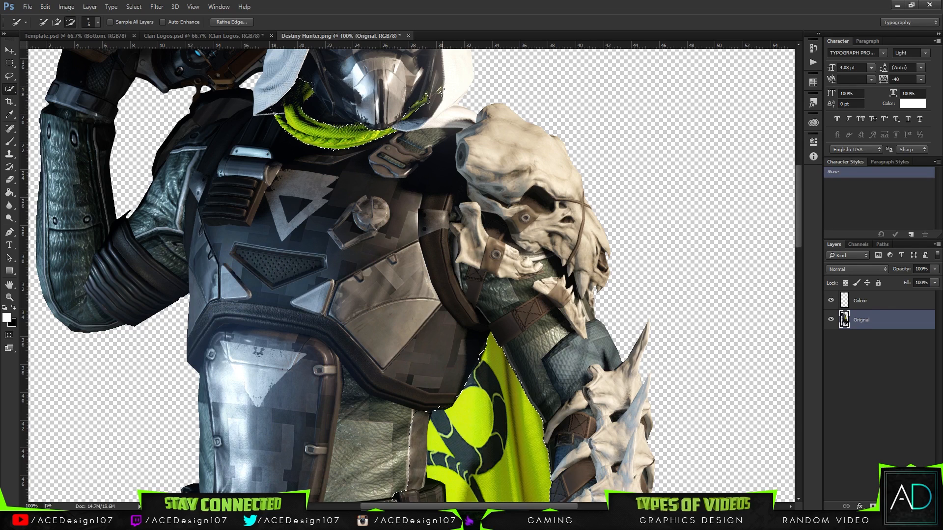
pyautogui.click(57, 22)
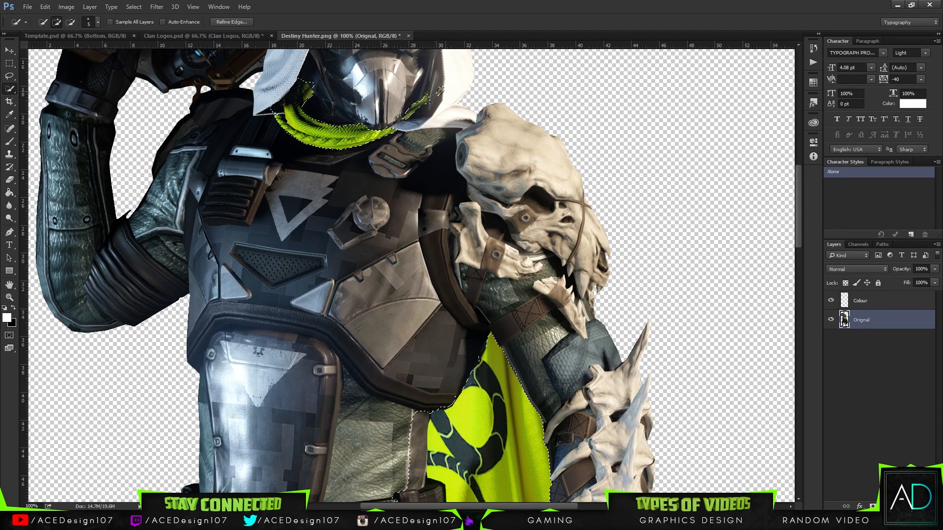
pyautogui.click(70, 22)
pyautogui.moveTo(442, 90); pyautogui.dragTo(446, 100)
# - Activate the Colour layer and switch to the Brush tool, keeping the green areas selected
pyautogui.hotkey('ctrl', '0')
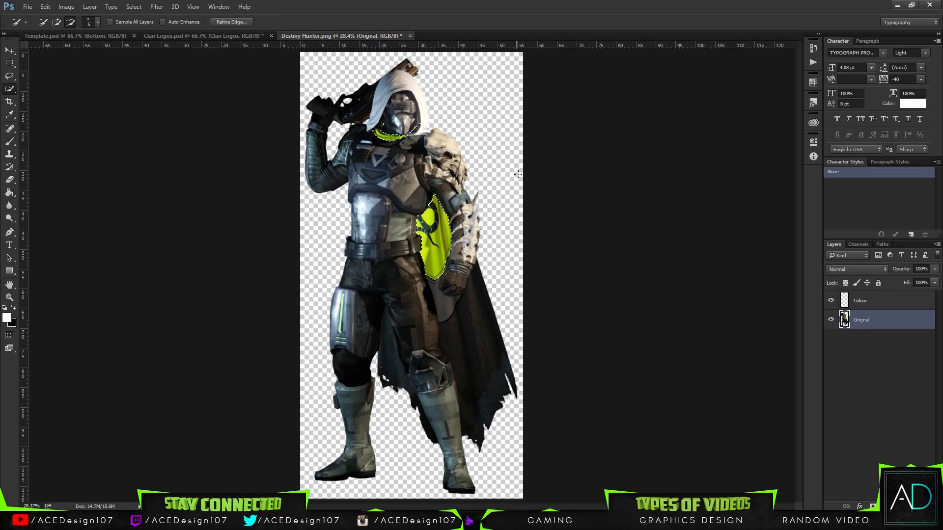
pyautogui.click(907, 302)
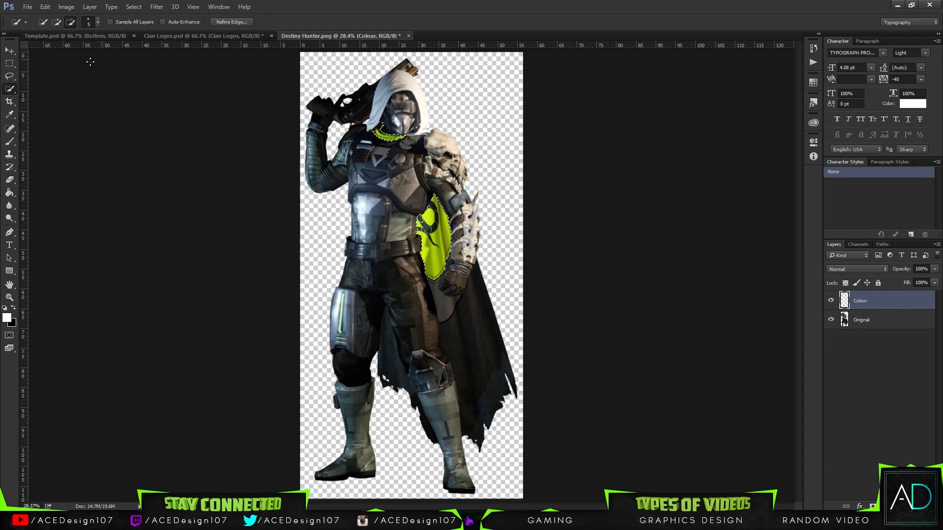
pyautogui.click(7, 143)
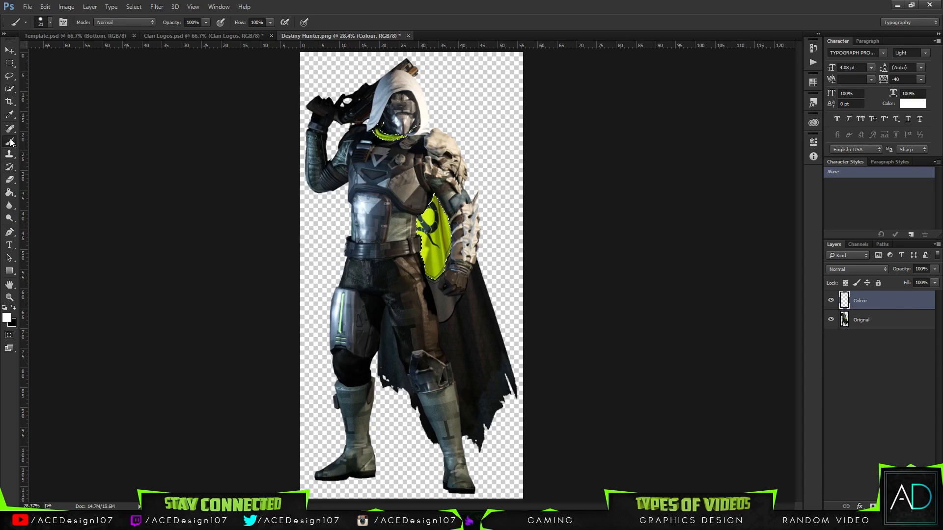
# - Set the Brush tool's size to 25 px
pyautogui.click(49, 24)
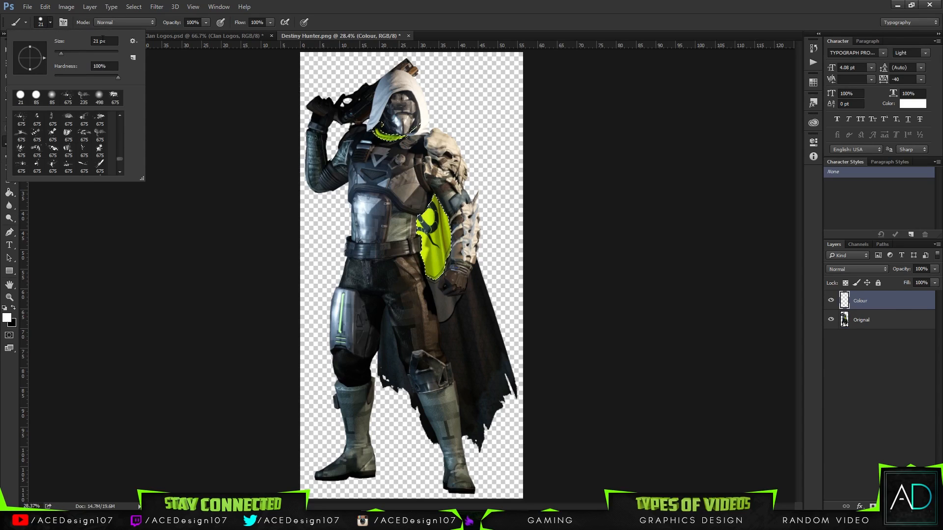
pyautogui.moveTo(107, 41); pyautogui.dragTo(14, 38)
pyautogui.write('25')
pyautogui.press('Return')
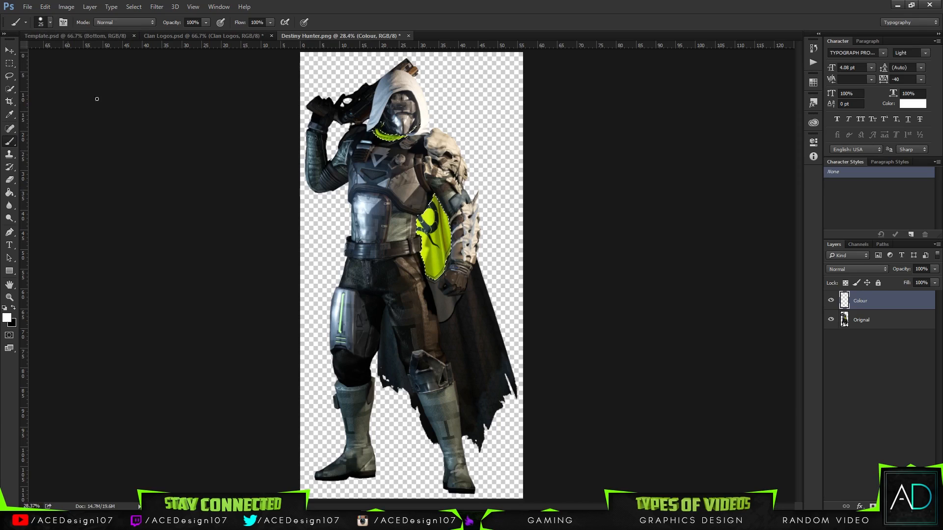
# - Set the Brush tool's size to 150 px
pyautogui.click(49, 23)
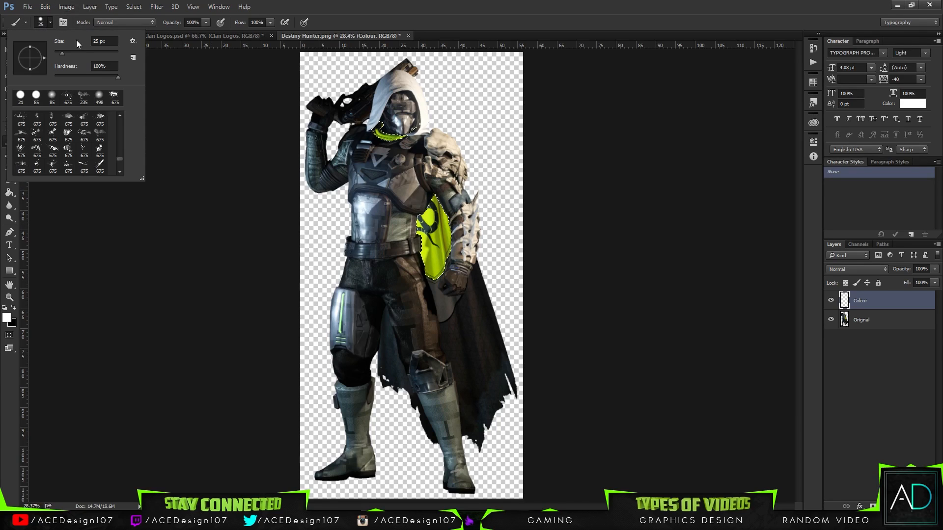
pyautogui.write('150')
pyautogui.press('Return')
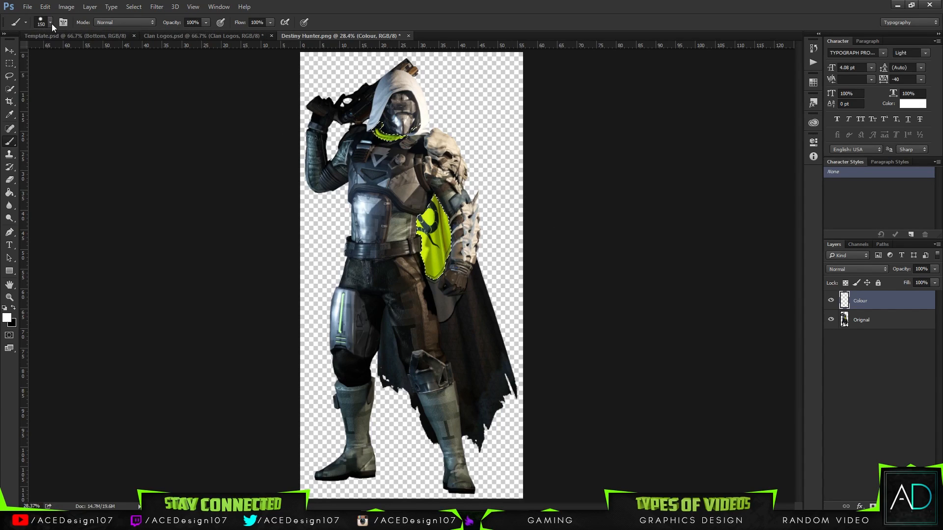
# - Set the foreground colour to pure red, ff0000
pyautogui.click(7, 317)
pyautogui.write('ff0000')
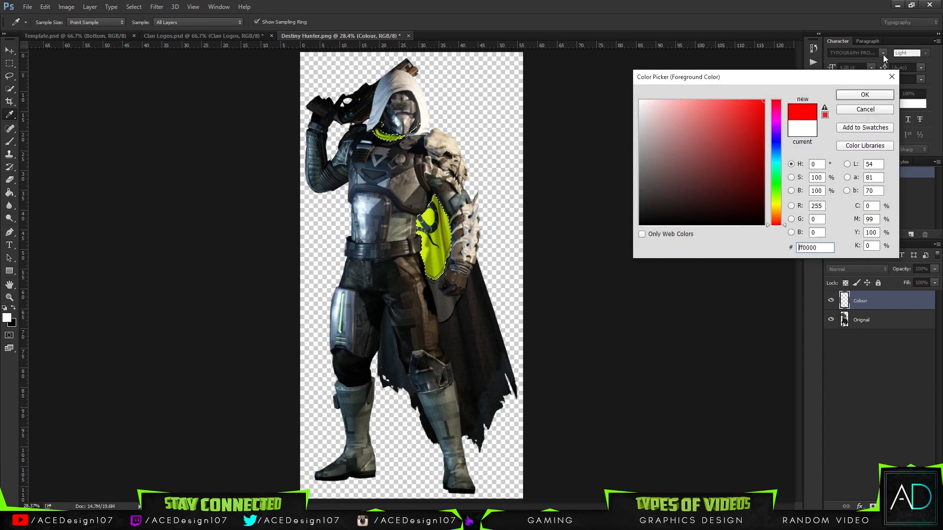
pyautogui.click(864, 96)
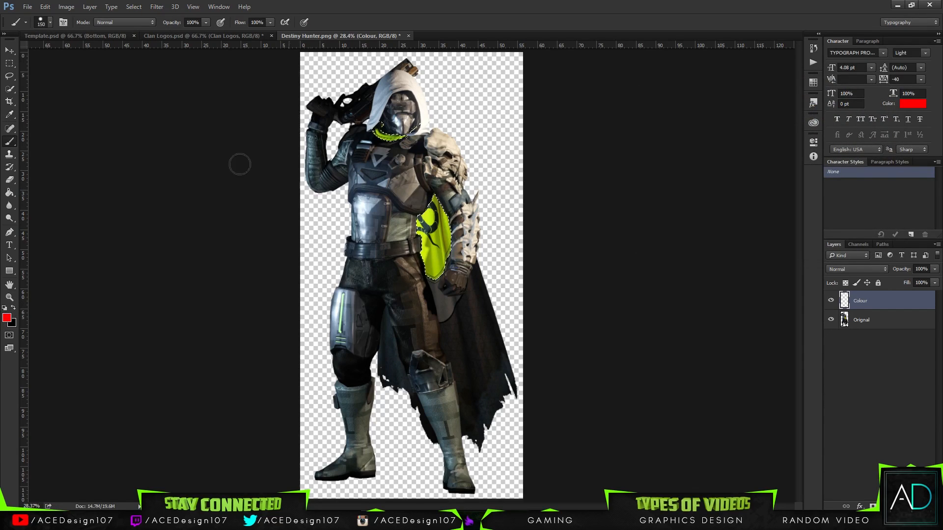
pyautogui.click(5, 308)
pyautogui.click(7, 318)
pyautogui.click(763, 102)
pyautogui.click(865, 94)
# - Set the Colour layer's blend mode to Color, paint the selected cloth and scarf red, and deselect
pyautogui.click(832, 271)
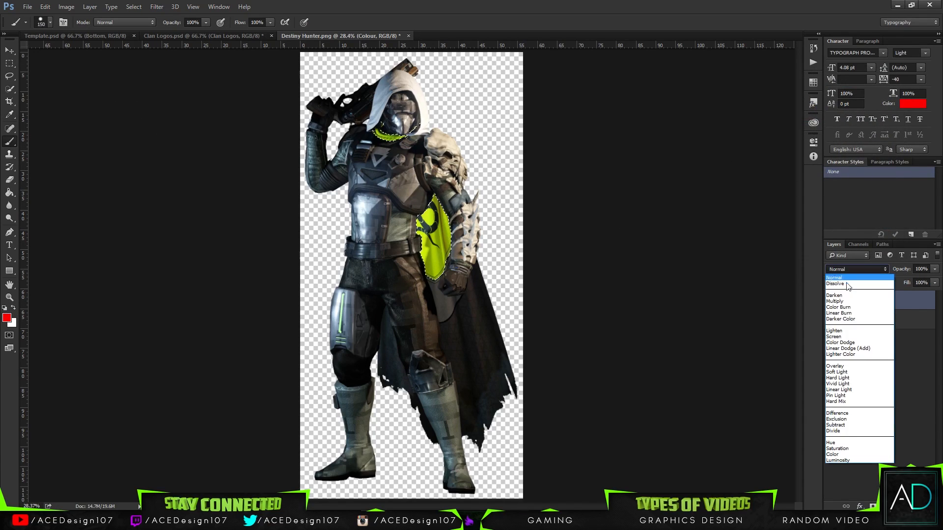
pyautogui.click(835, 454)
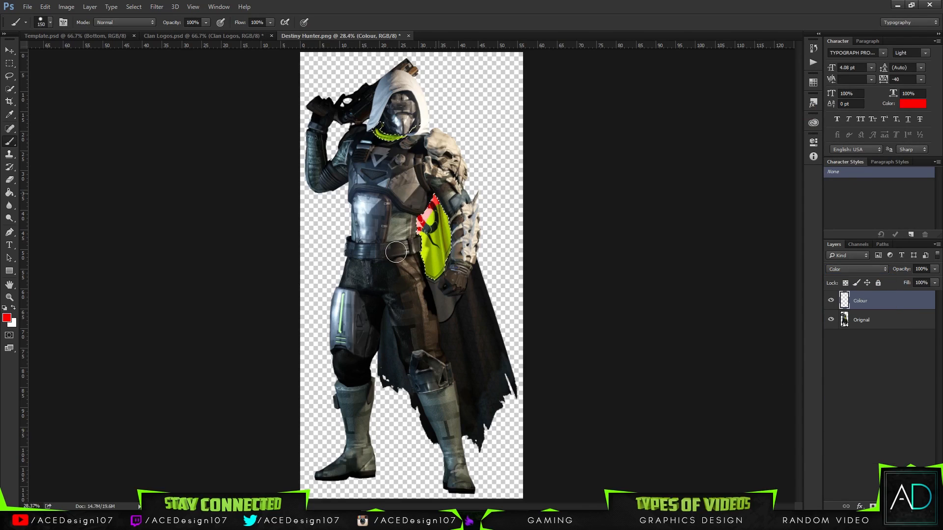
pyautogui.moveTo(428, 257); pyautogui.dragTo(432, 246)
pyautogui.moveTo(356, 167)
pyautogui.mouseDown()
pyautogui.moveTo(317, 163)
pyautogui.moveTo(393, 152)
pyautogui.moveTo(480, 107)
pyautogui.mouseUp()
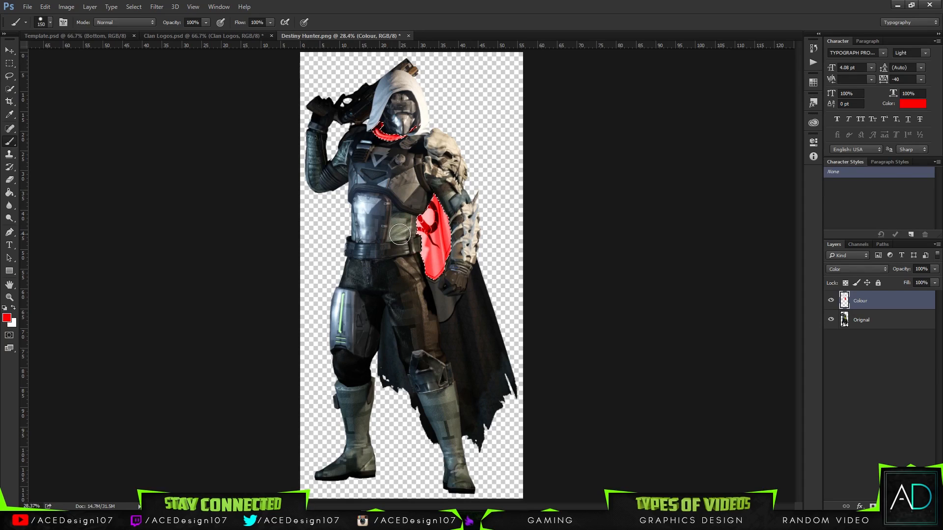
pyautogui.hotkey('ctrl', 'd')
# - Try a lower opacity on the Colour layer and restore it to 100%
pyautogui.click(935, 270)
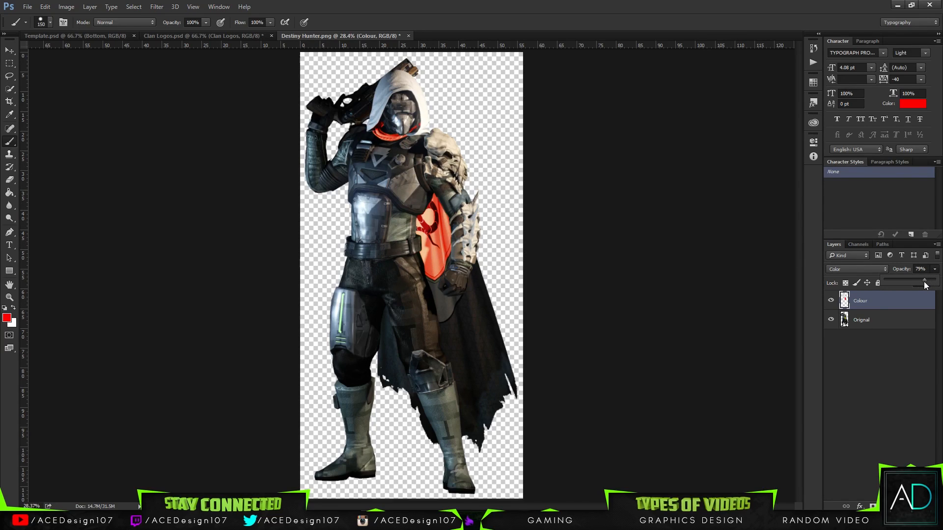
pyautogui.moveTo(928, 284); pyautogui.dragTo(936, 282)
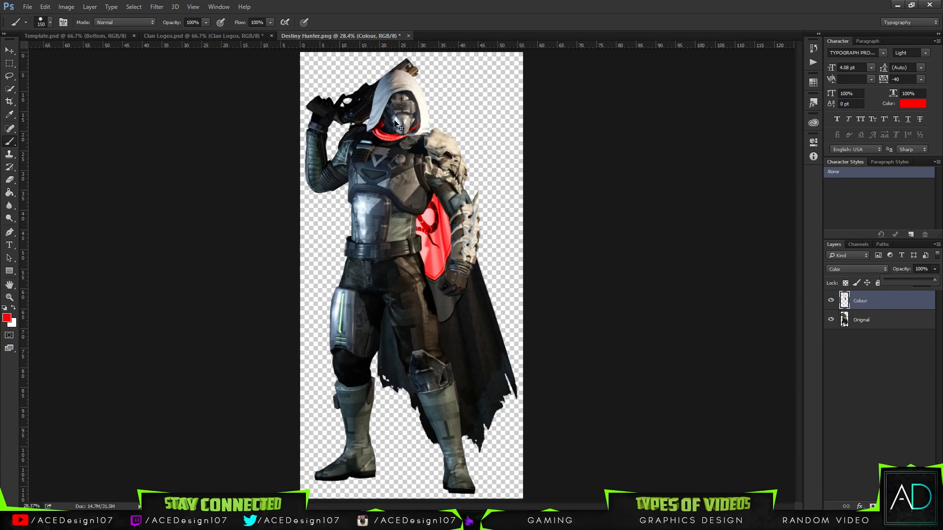
# - Switch to the Eraser tool and set its size to 126 px
pyautogui.hotkey('ctrl', '+')
pyautogui.hotkey('ctrl', '+')
pyautogui.scroll(2, 417, 129)
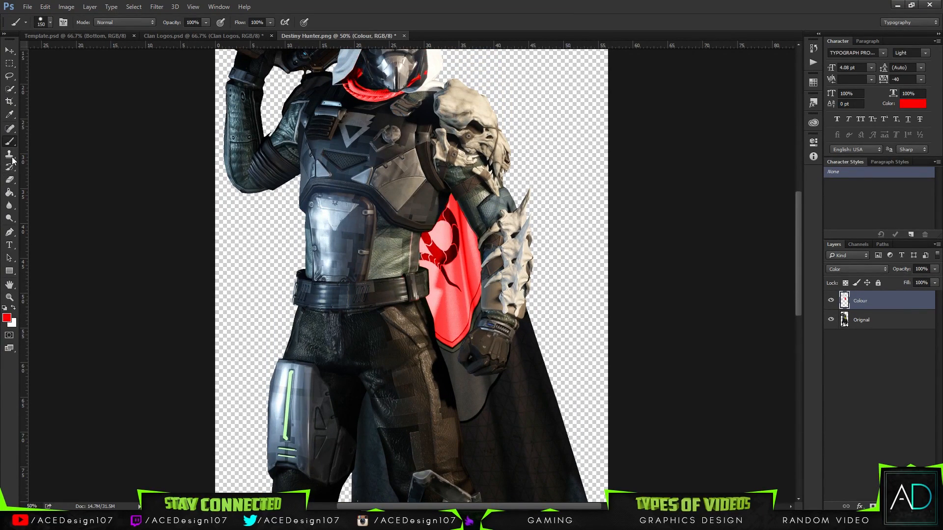
pyautogui.click(9, 179)
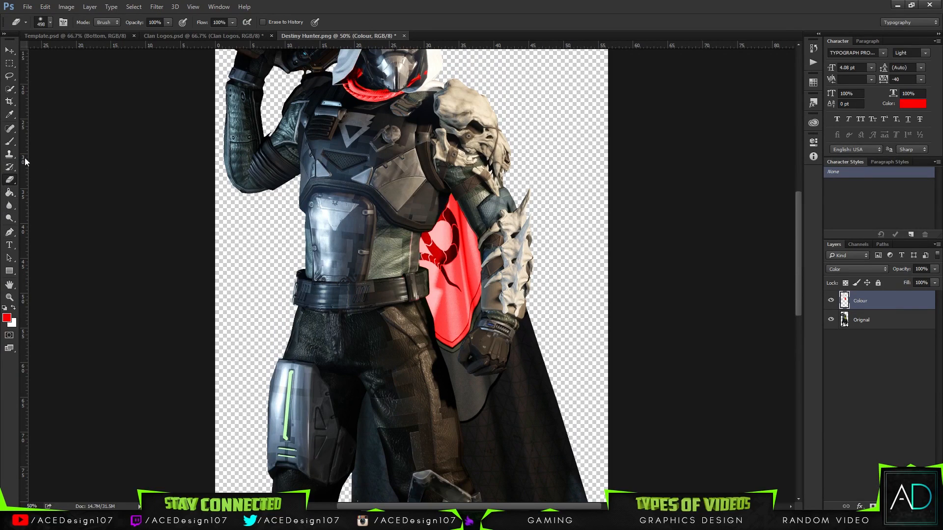
pyautogui.click(48, 24)
pyautogui.moveTo(84, 55); pyautogui.dragTo(91, 53)
pyautogui.click(453, 5)
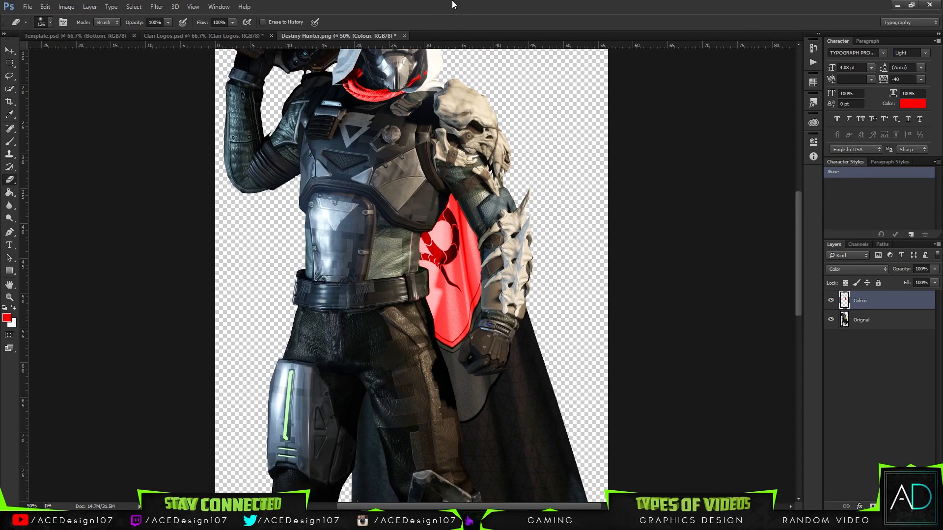
pyautogui.click(51, 23)
pyautogui.moveTo(105, 43); pyautogui.dragTo(89, 41)
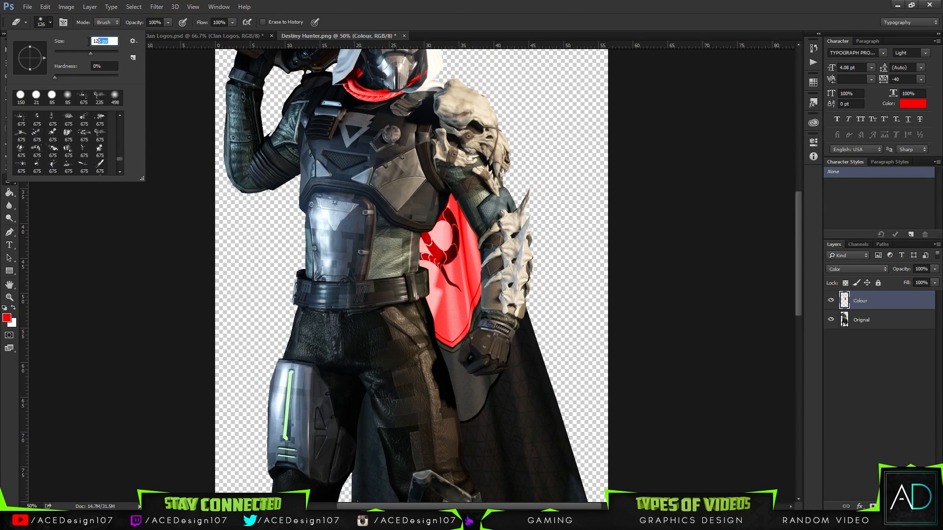
pyautogui.click(447, 4)
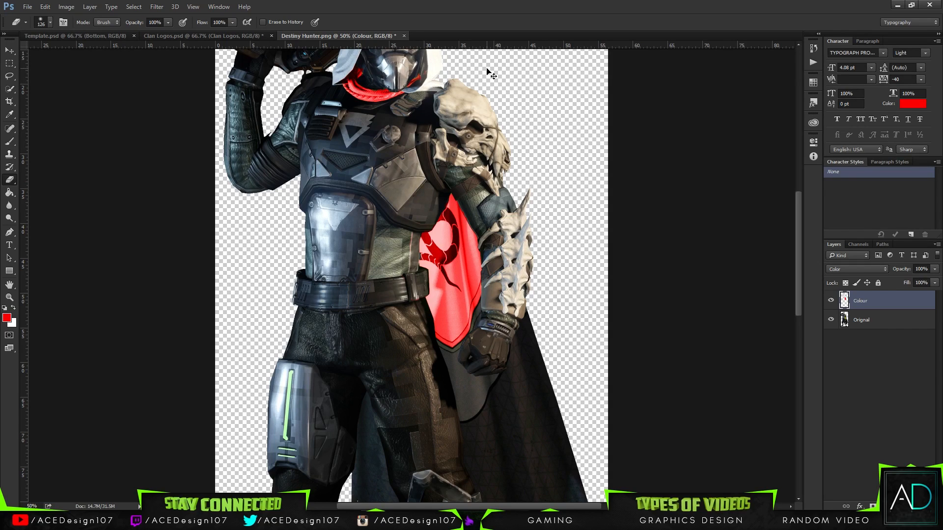
pyautogui.hotkey('ctrl', '0')
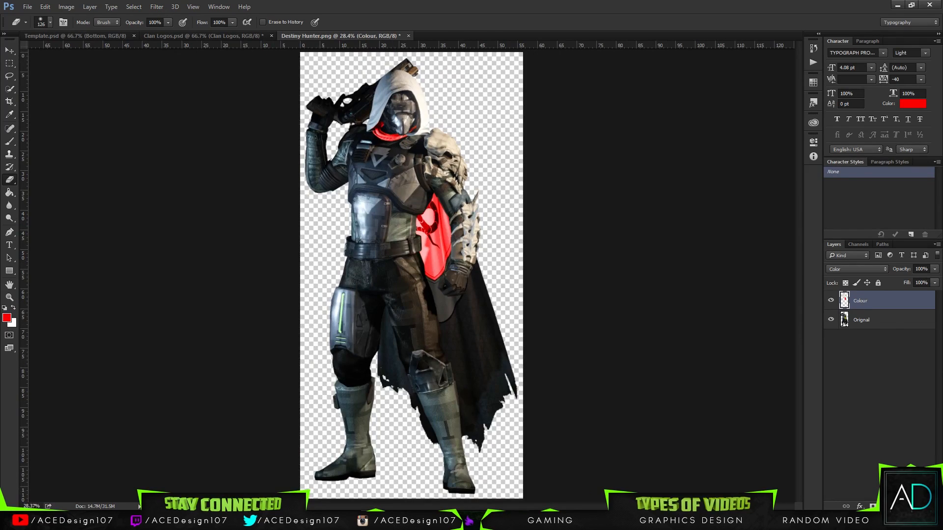
# - Try shifting the red areas' hue to +73 with a Hue/Saturation adjustment on the Colour layer
pyautogui.click(9, 51)
pyautogui.hotkey('ctrl', 'u')
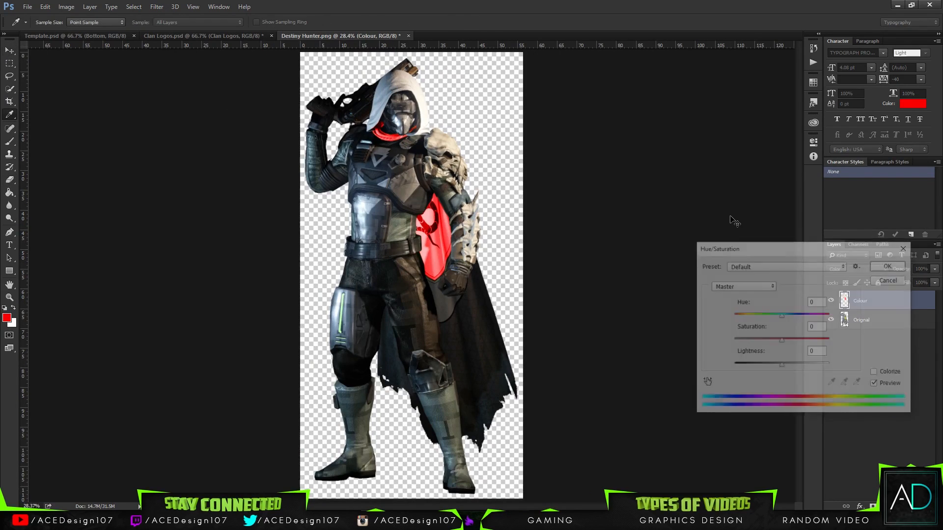
pyautogui.moveTo(782, 314); pyautogui.dragTo(809, 315)
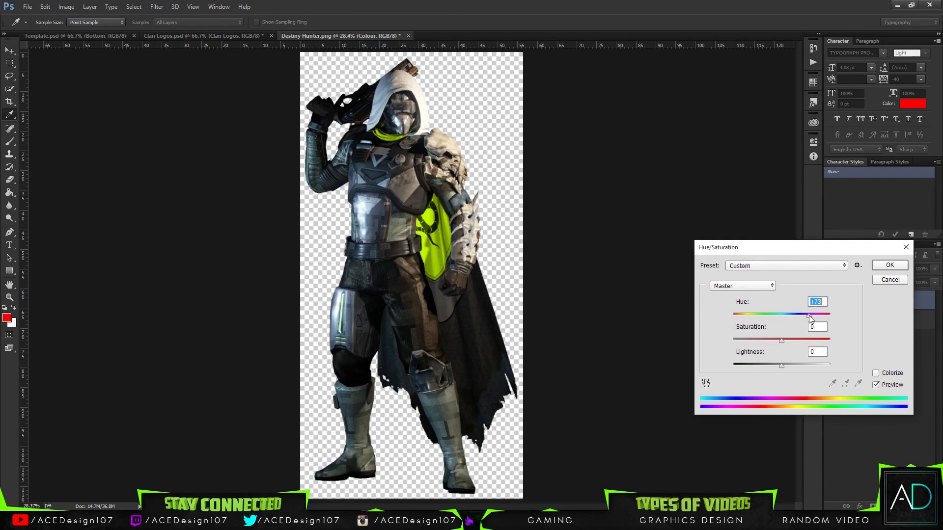
pyautogui.click(889, 280)
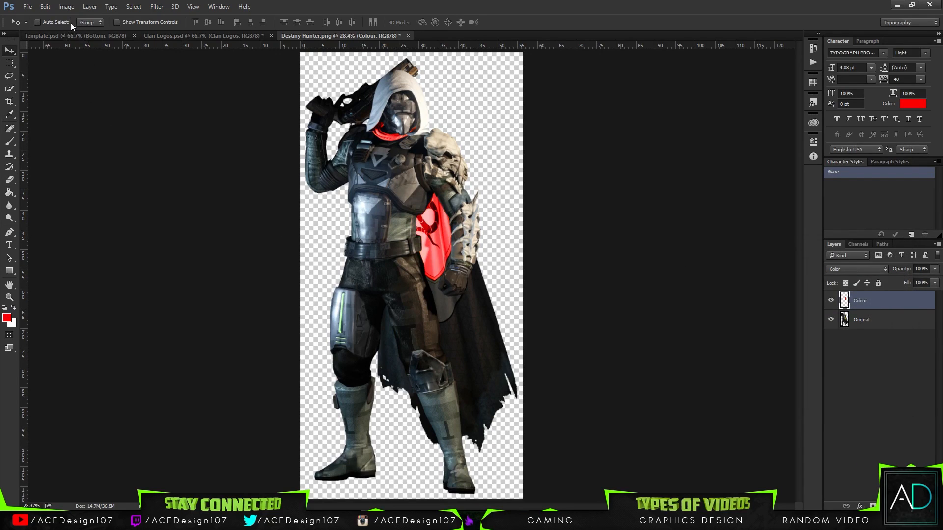
# - Close Destiny Hunter.png without saving and open Destiny Hunter (red).png from the Tutorial Assests folder
pyautogui.click(408, 36)
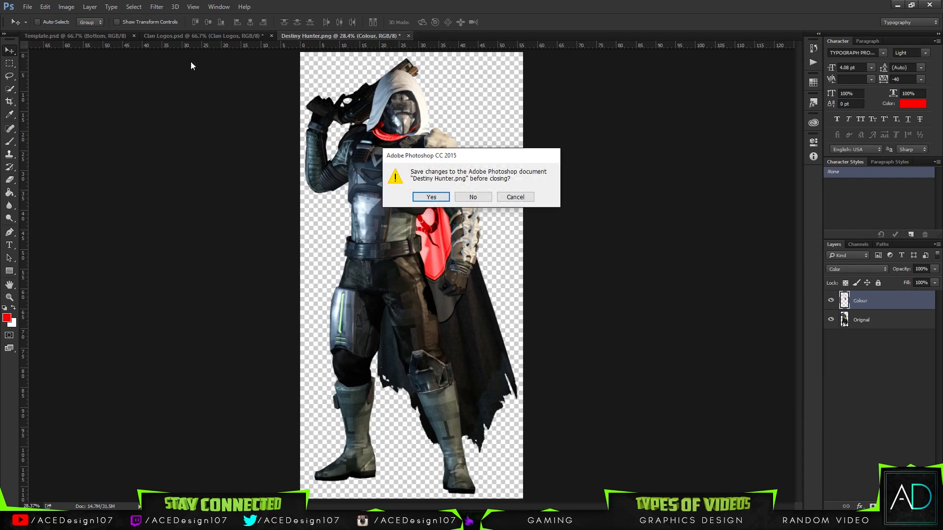
pyautogui.click(461, 199)
pyautogui.click(28, 7)
pyautogui.click(34, 22)
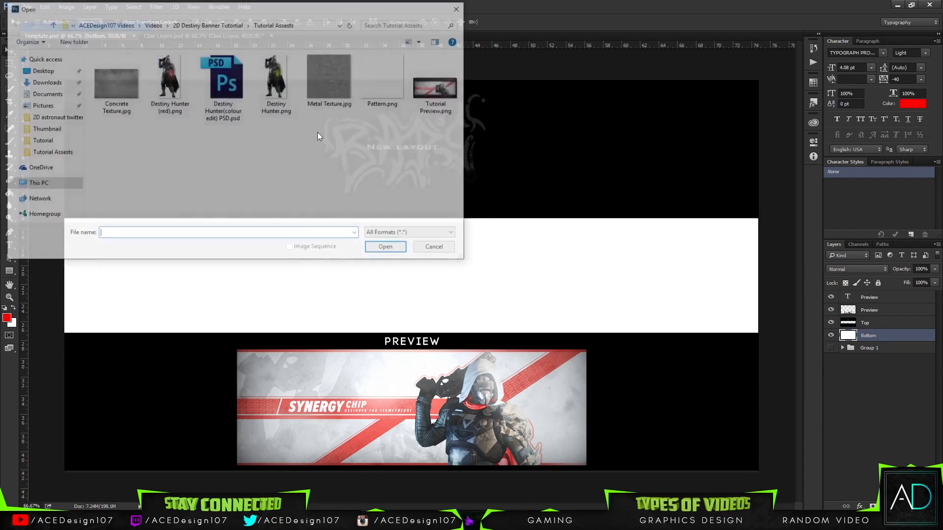
pyautogui.doubleClick(187, 92)
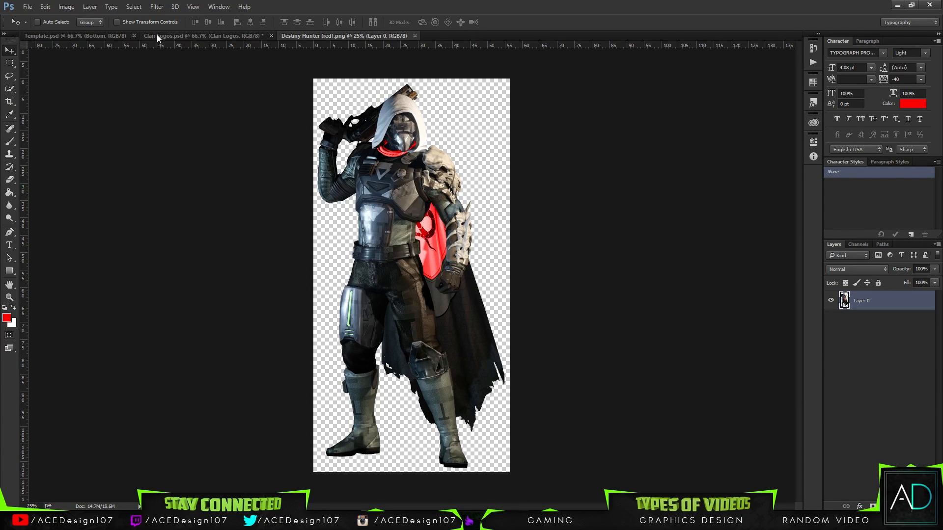
# - Return to the Template.psd document and open Metal Texture.jpg from the Tutorial Assests folder
pyautogui.click(172, 37)
pyautogui.click(85, 37)
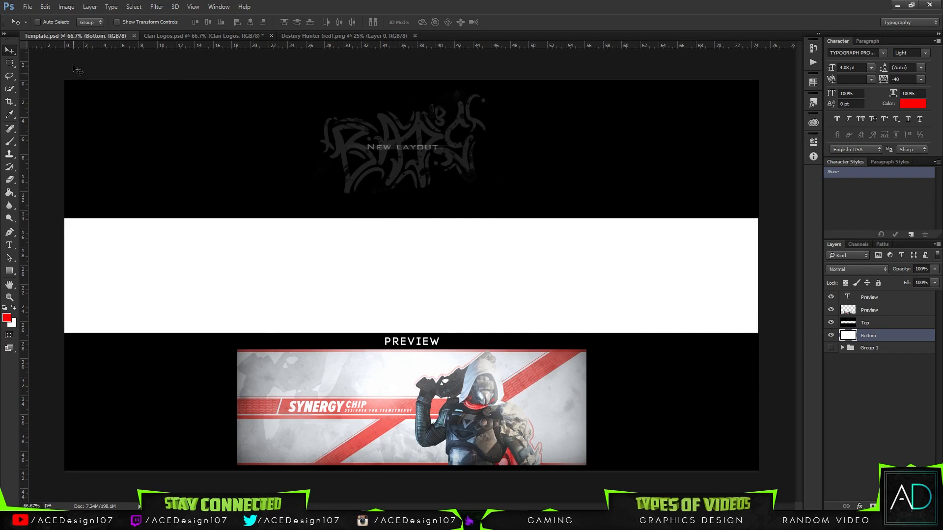
pyautogui.click(27, 6)
pyautogui.click(30, 28)
pyautogui.click(330, 79)
pyautogui.click(115, 83)
pyautogui.click(339, 103)
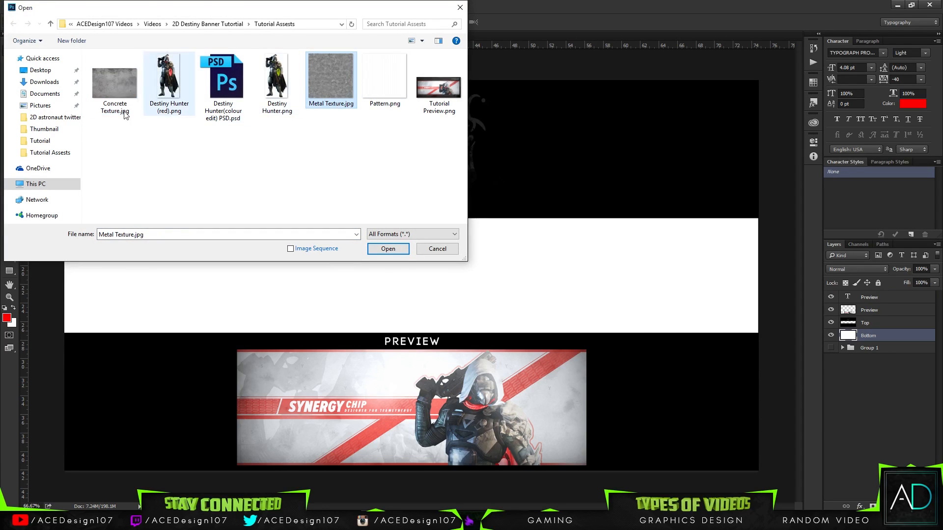
pyautogui.click(387, 249)
# - Bring the metal texture into Template.psd and scale it to cover roughly the left half of the white banner
pyautogui.moveTo(453, 163); pyautogui.dragTo(333, 294)
pyautogui.moveTo(392, 275); pyautogui.dragTo(352, 263)
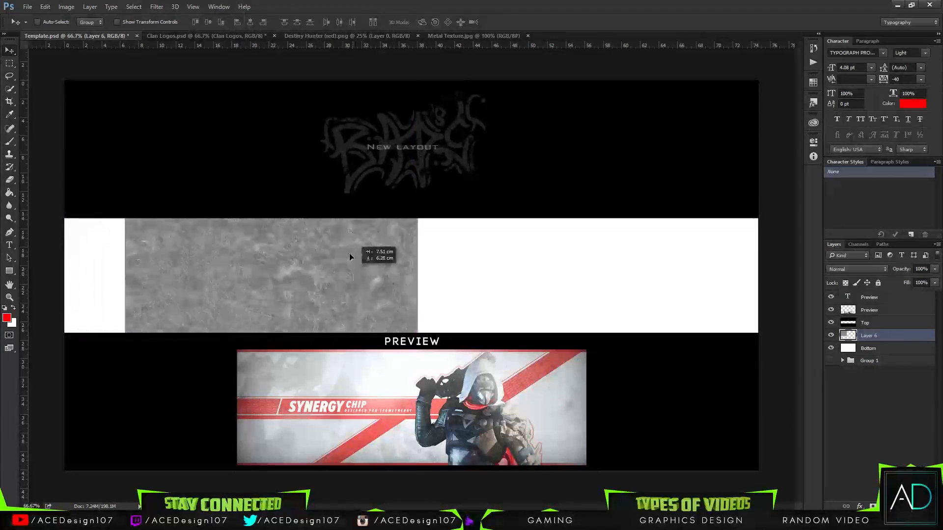
pyautogui.hotkey('ctrl', 't')
pyautogui.moveTo(410, 323); pyautogui.dragTo(337, 48)
pyautogui.moveTo(306, 167); pyautogui.dragTo(366, 257)
pyautogui.moveTo(348, 292); pyautogui.dragTo(348, 295)
pyautogui.moveTo(444, 404); pyautogui.dragTo(504, 467)
pyautogui.moveTo(411, 333); pyautogui.dragTo(328, 352)
pyautogui.press('Return')
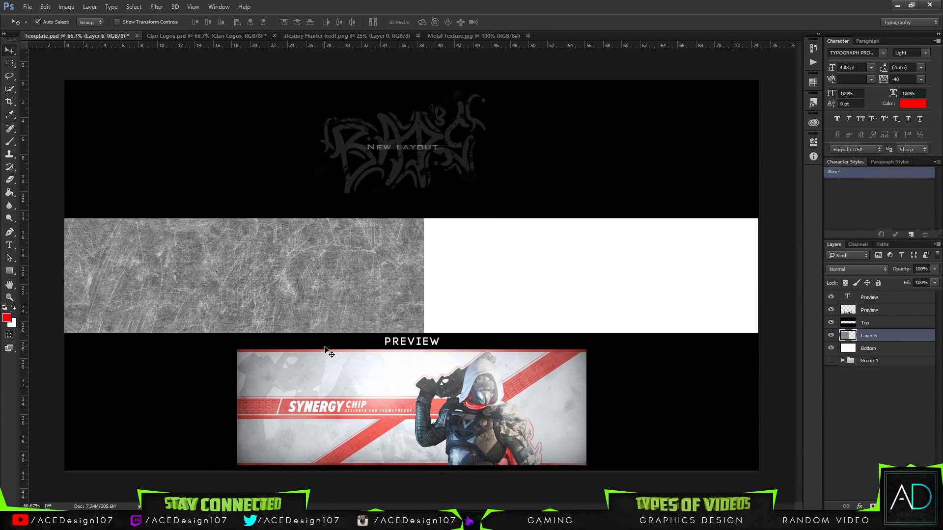
# - Duplicate the metal texture layer and place the flipped copy over the remaining right half of the banner
pyautogui.press('ctrl')
pyautogui.hotkey('ctrl', 'j')
pyautogui.hotkey('ctrl', 't')
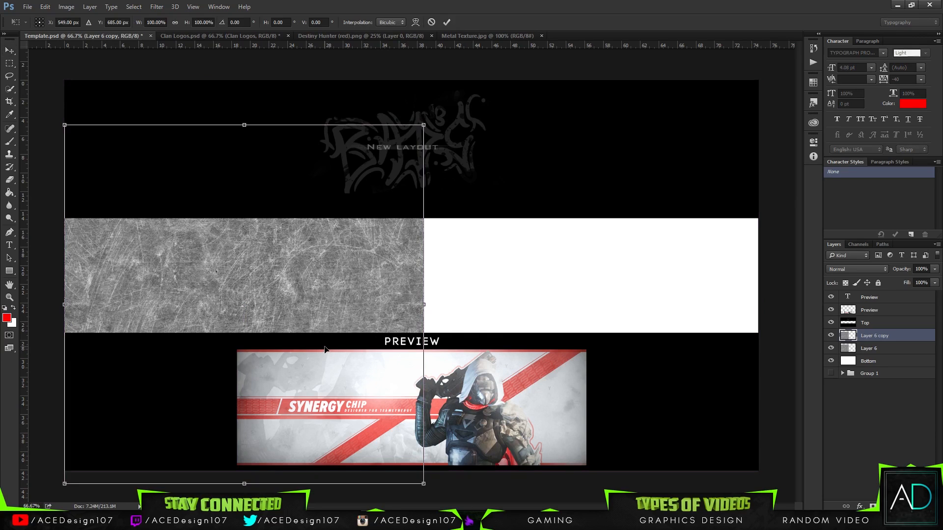
pyautogui.rightClick(353, 314)
pyautogui.click(389, 457)
pyautogui.moveTo(325, 315); pyautogui.dragTo(678, 325)
pyautogui.rightClick(678, 325)
pyautogui.click(712, 482)
pyautogui.press('Return')
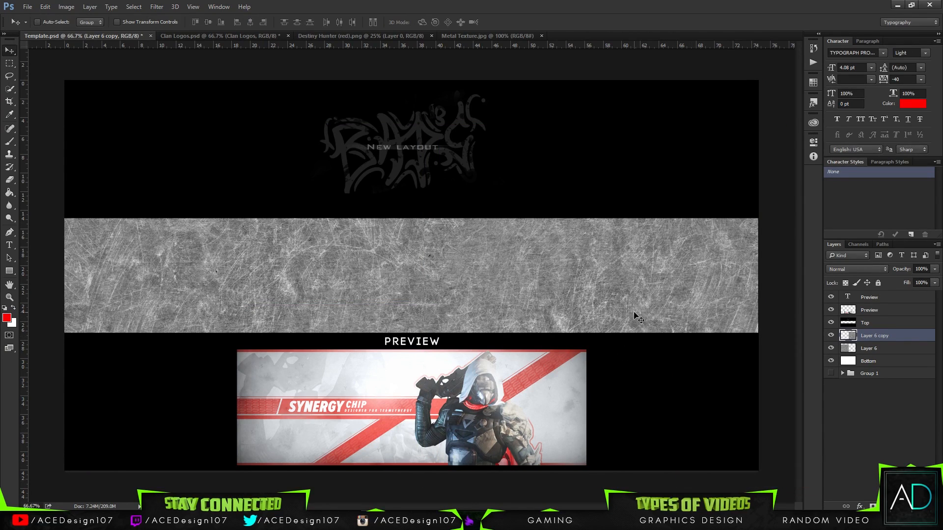
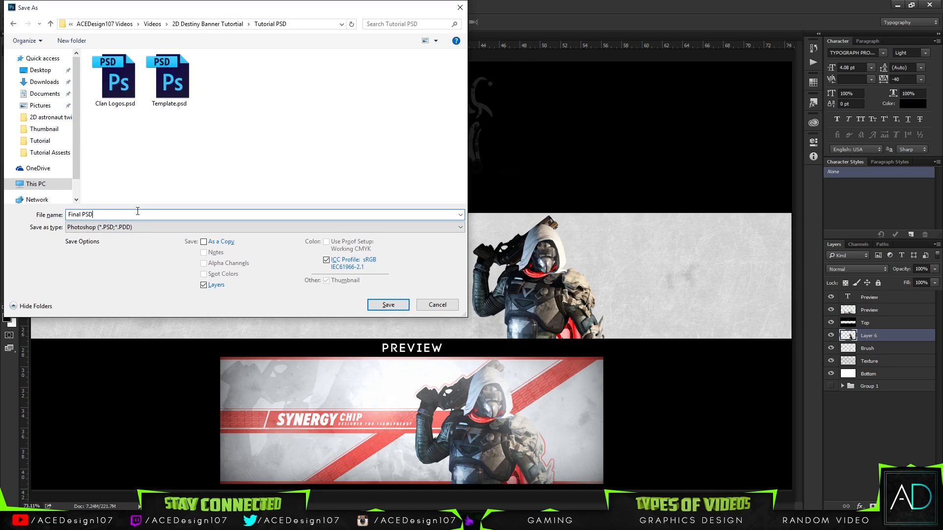
# - Save the banner document as Final PSD in Photoshop format in the Tutorial PSD folder
pyautogui.press('Return')
pyautogui.click(578, 161)
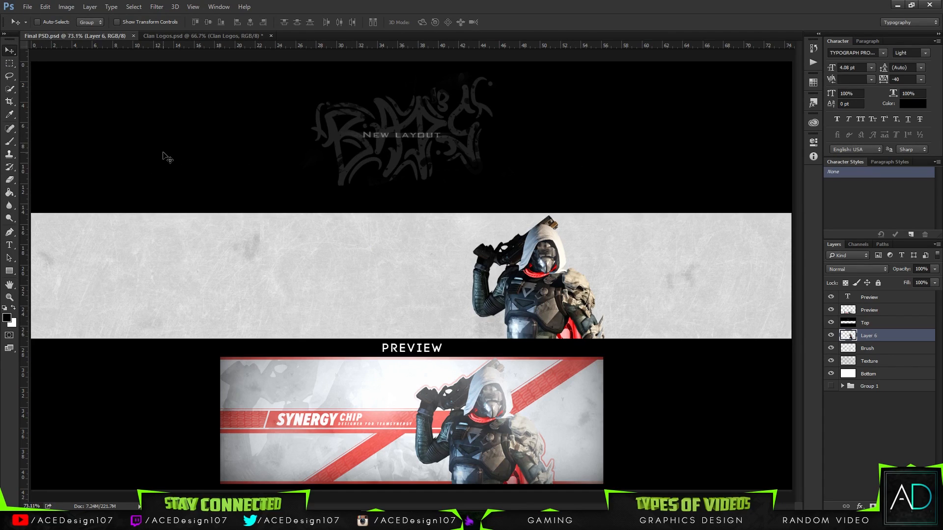
# - Create a new document 1000 pixels wide and 1000 pixels high
pyautogui.click(33, 5)
pyautogui.click(35, 16)
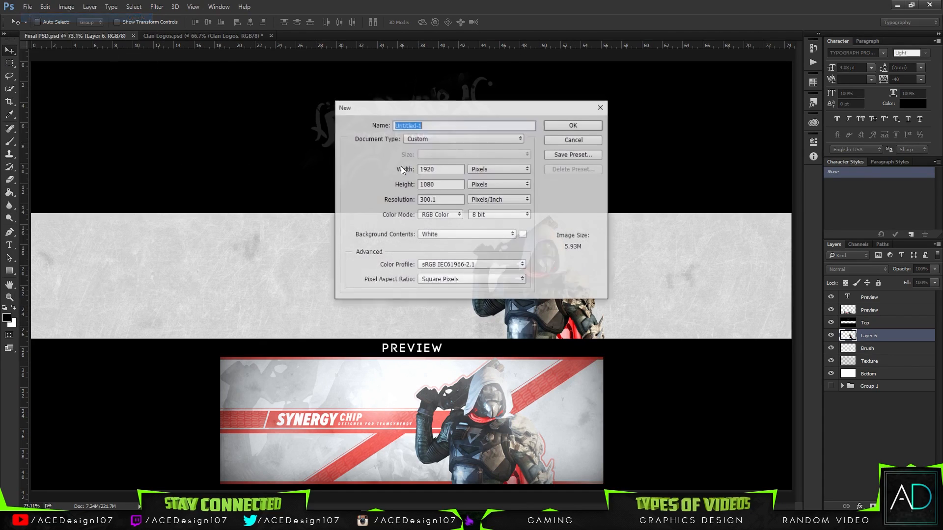
pyautogui.press('Tab')
pyautogui.write('1000')
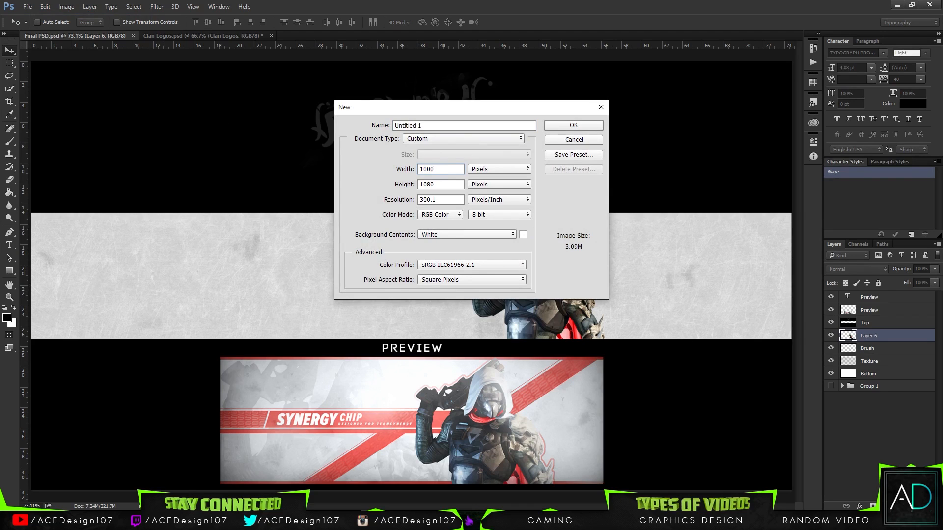
pyautogui.press('Tab')
pyautogui.press('Tab')
pyautogui.write('1000')
pyautogui.press('Return')
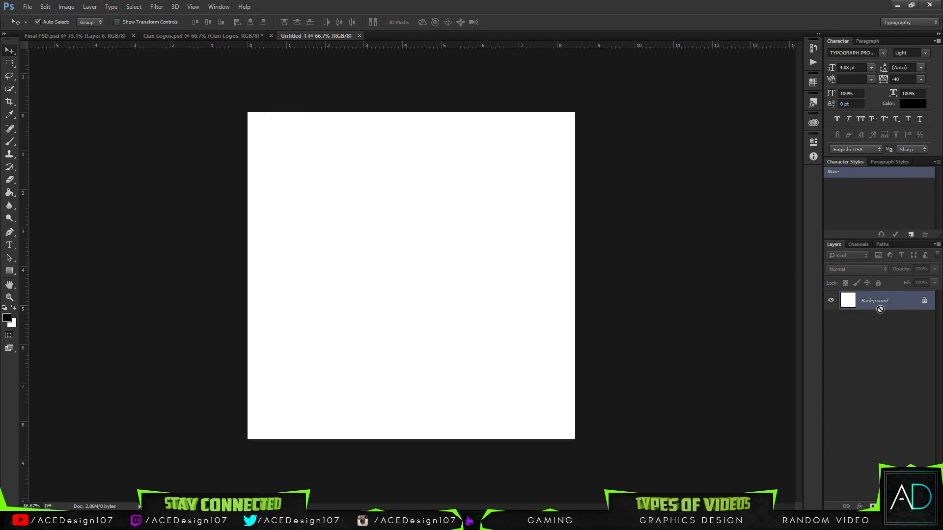
# - Add a new empty layer to the 1000-pixel document and delete its white Background layer
pyautogui.hotkey('ctrl', 'shift', 'n')
pyautogui.press('Return')
pyautogui.click(906, 317)
pyautogui.press('Delete')
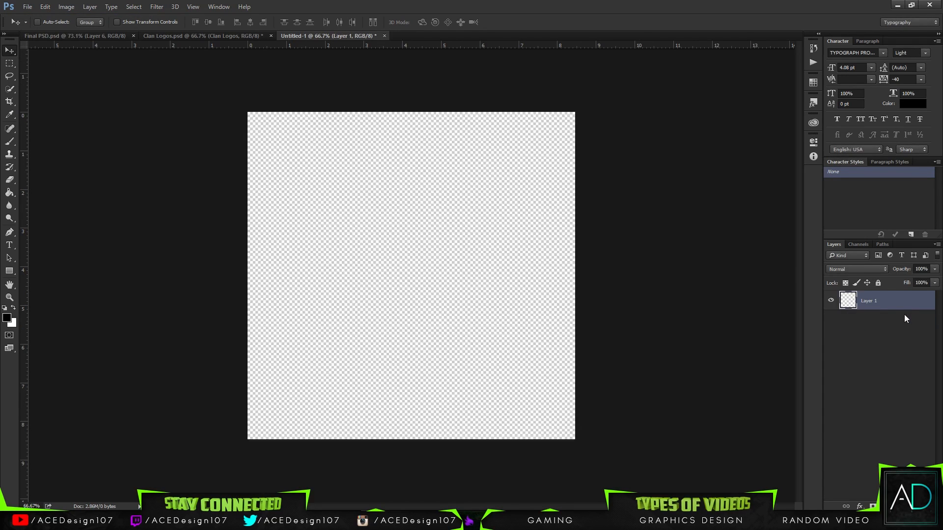
pyautogui.hotkey('ctrl', '0')
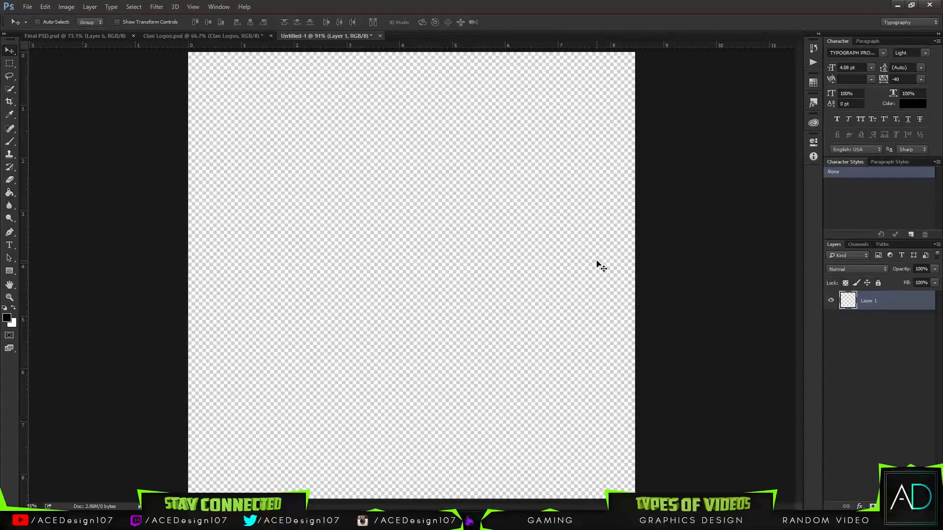
# - Open Clan Logos.psd and expand its Clan Logos layer group
pyautogui.click(27, 7)
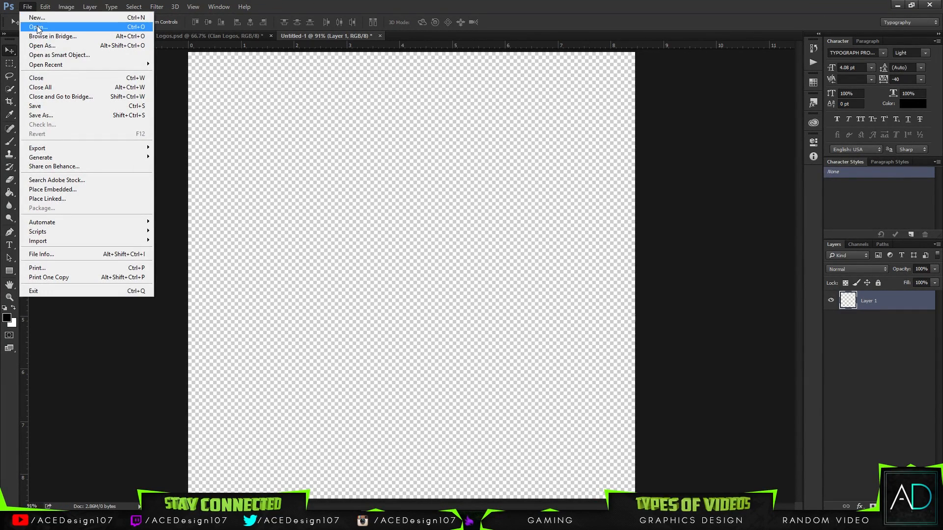
pyautogui.click(35, 27)
pyautogui.doubleClick(125, 81)
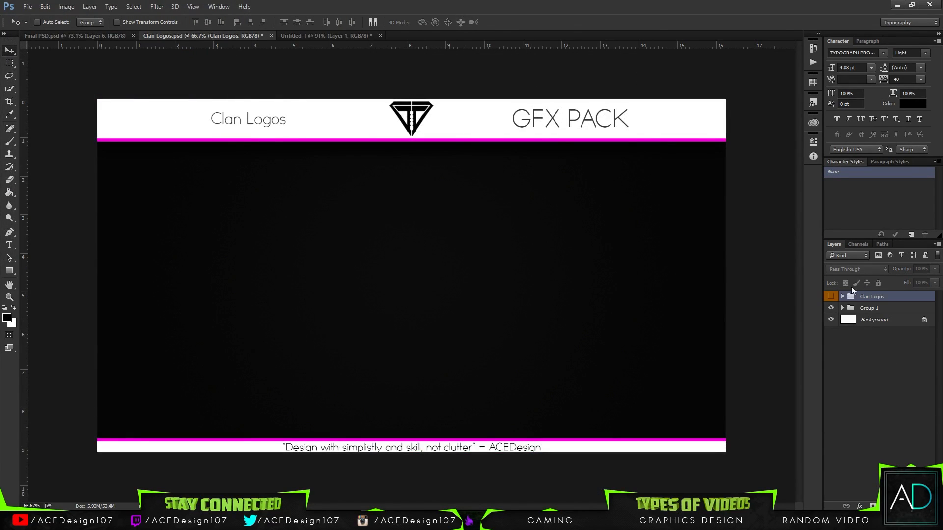
pyautogui.click(843, 297)
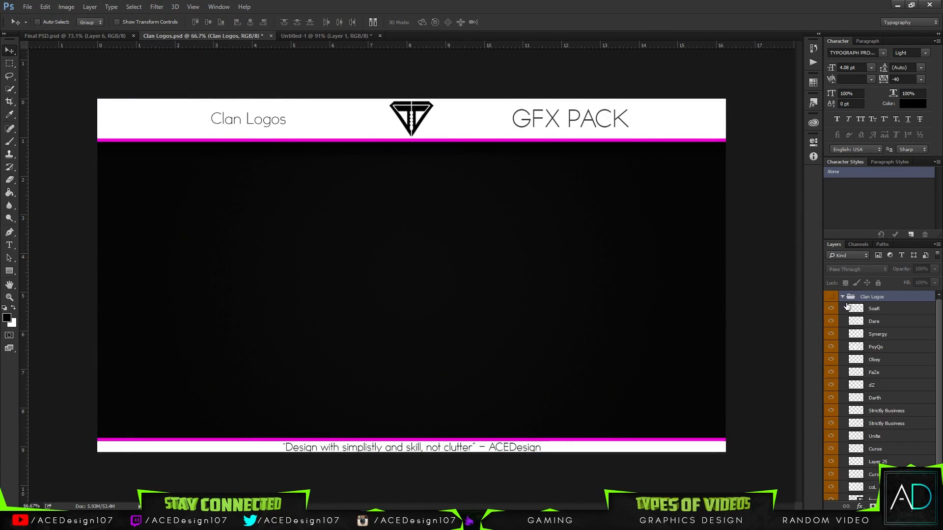
# - Copy the Synergy logo from the Clan Logos group into the 1000-pixel document and close Clan Logos.psd
pyautogui.click(882, 309)
pyautogui.click(830, 296)
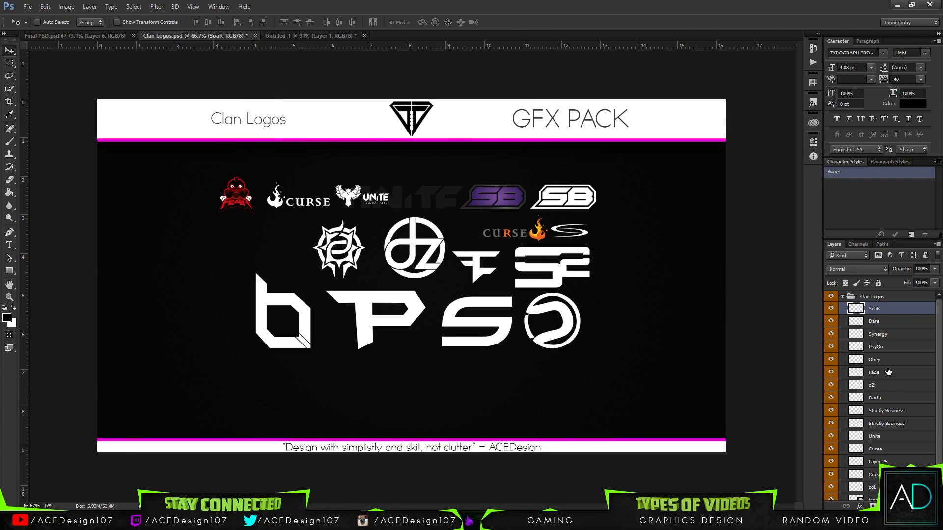
pyautogui.click(891, 334)
pyautogui.moveTo(530, 348); pyautogui.dragTo(369, 156)
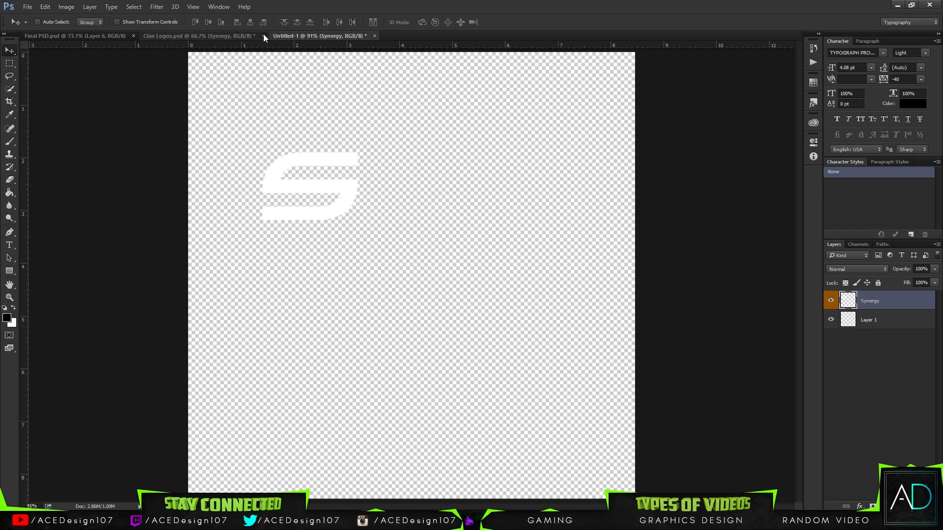
pyautogui.click(263, 35)
pyautogui.click(467, 200)
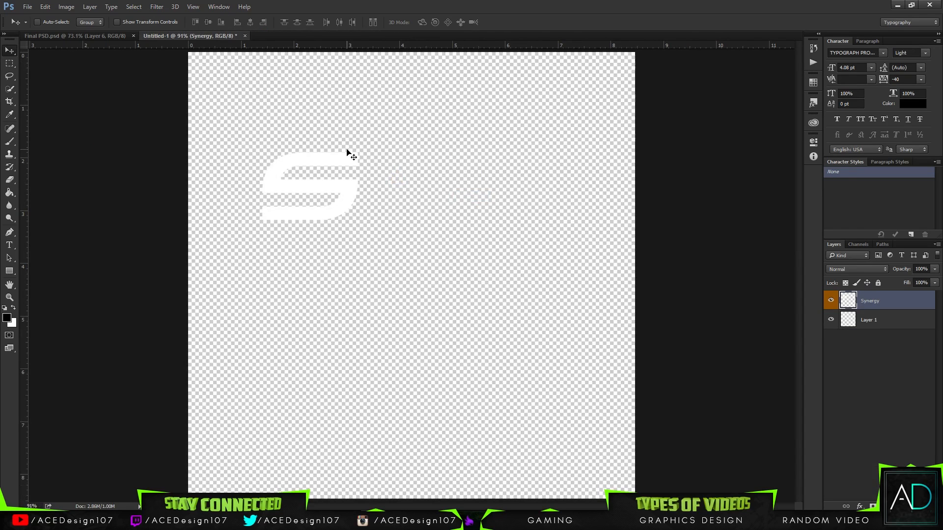
# - Move the Synergy logo towards the canvas's top-left corner and scale it down to a small mark
pyautogui.moveTo(369, 253); pyautogui.dragTo(309, 171)
pyautogui.hotkey('ctrl', 't')
pyautogui.moveTo(293, 134); pyautogui.dragTo(229, 91)
pyautogui.press('Return')
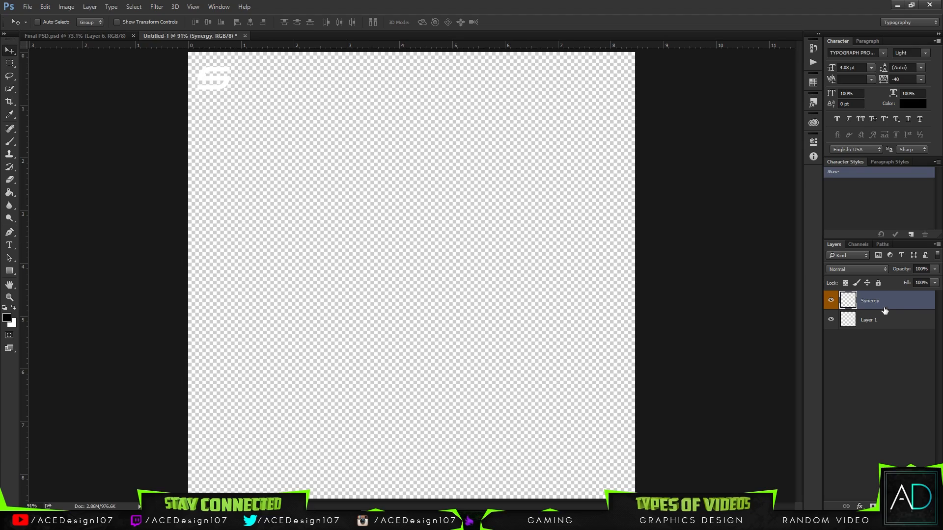
# - Add a new layer at the bottom of the layer stack and rename it BG
pyautogui.click(915, 324)
pyautogui.click(912, 506)
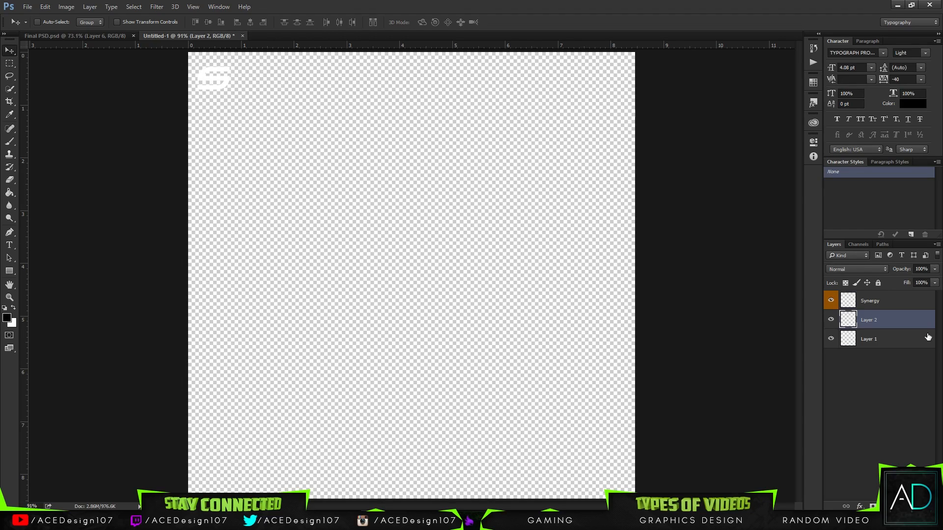
pyautogui.moveTo(925, 322); pyautogui.dragTo(914, 345)
pyautogui.doubleClick(871, 338)
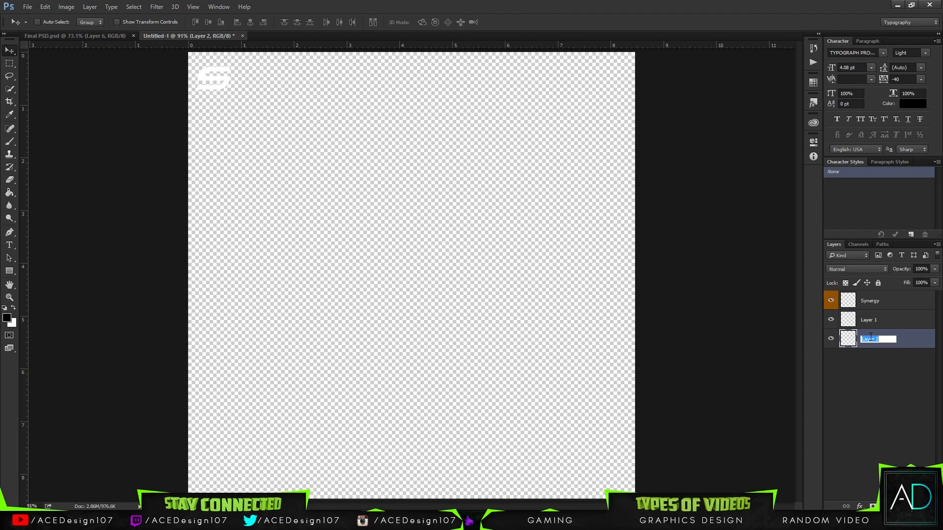
pyautogui.press('BackSpace')
pyautogui.press('Return')
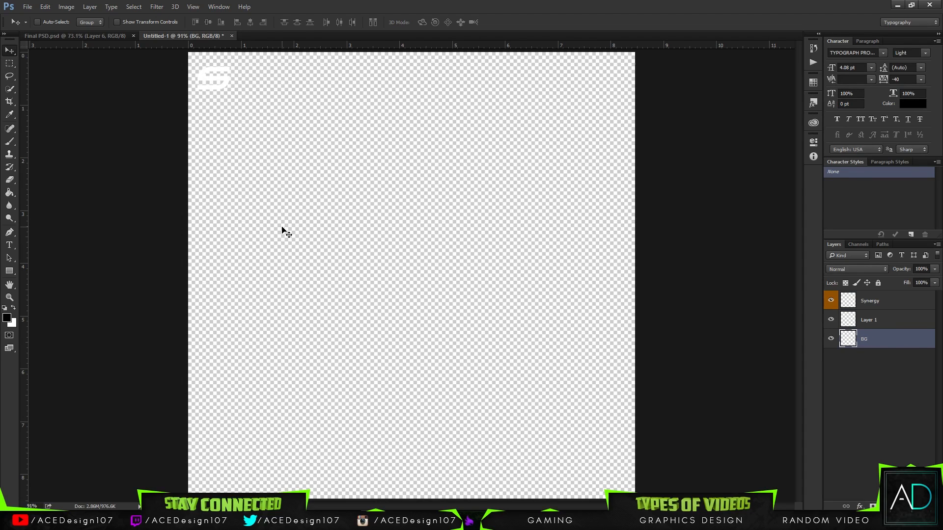
# - Fill the BG layer with the near-black colour #0a0a0a
pyautogui.click(7, 318)
pyautogui.moveTo(681, 180); pyautogui.dragTo(608, 221)
pyautogui.press('Return')
pyautogui.press('g')
pyautogui.click(590, 222)
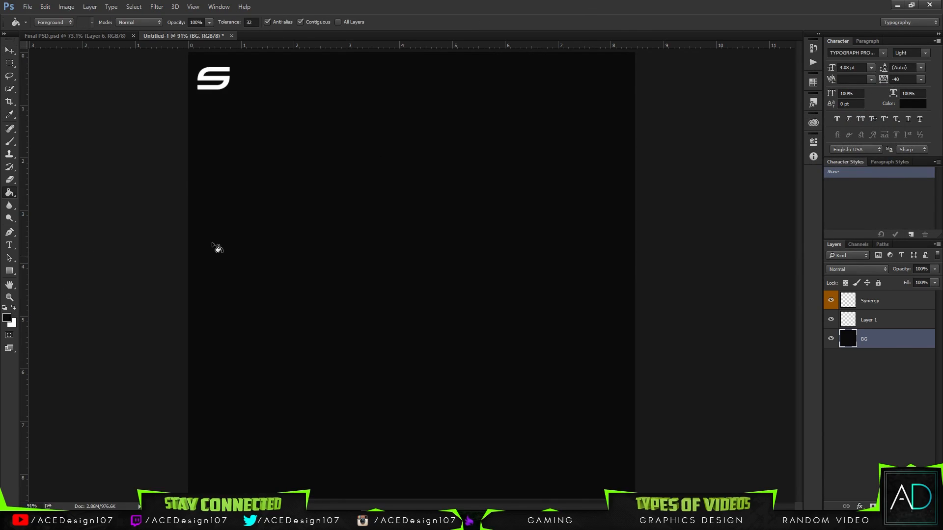
# - Set the foreground colour to pure black and refill the BG layer with it
pyautogui.click(6, 318)
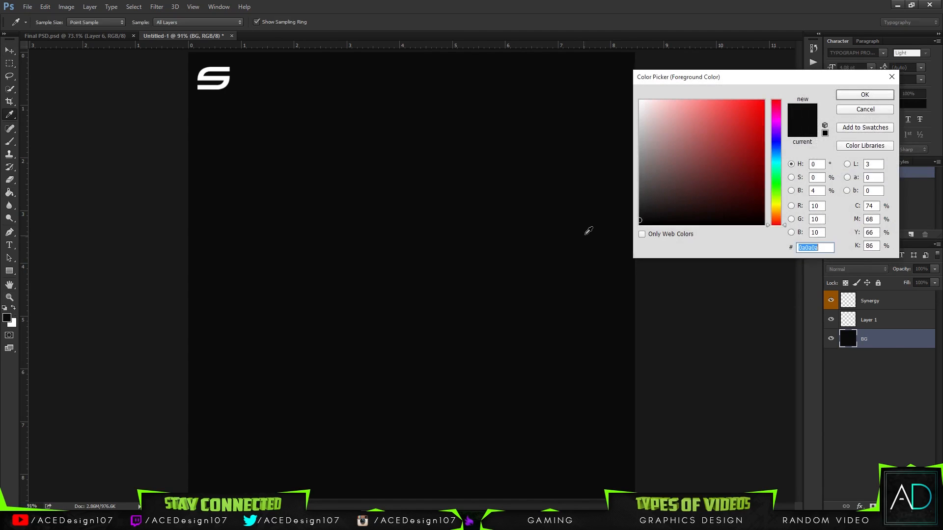
pyautogui.click(799, 247)
pyautogui.press('Return')
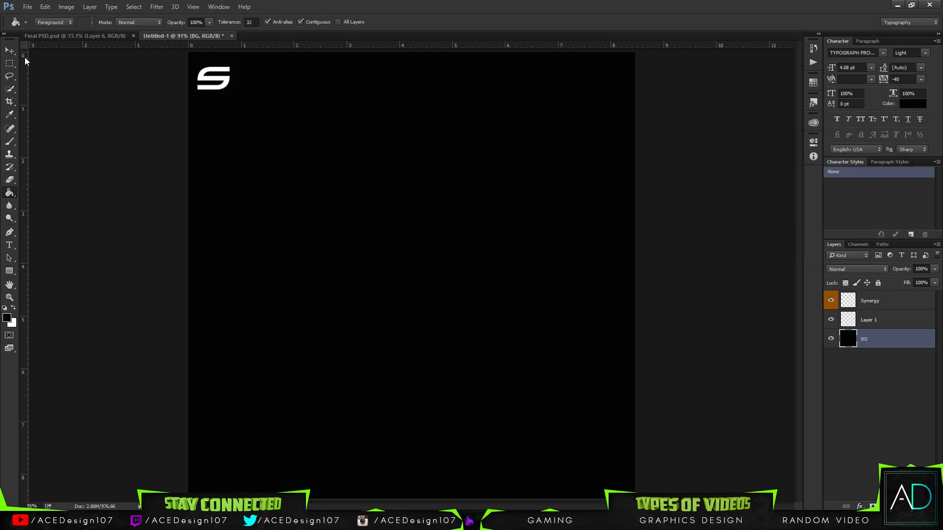
# - Shrink the Synergy logo into the canvas's top-left corner, scaling it to about 47% and again to about 86%
pyautogui.click(9, 50)
pyautogui.click(917, 321)
pyautogui.click(915, 301)
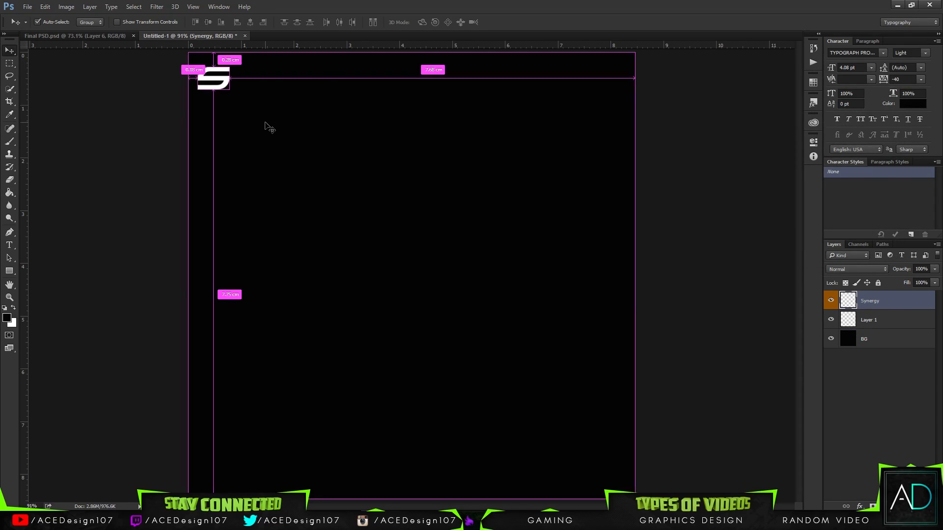
pyautogui.hotkey('ctrl', 't')
pyautogui.moveTo(228, 92); pyautogui.dragTo(200, 62)
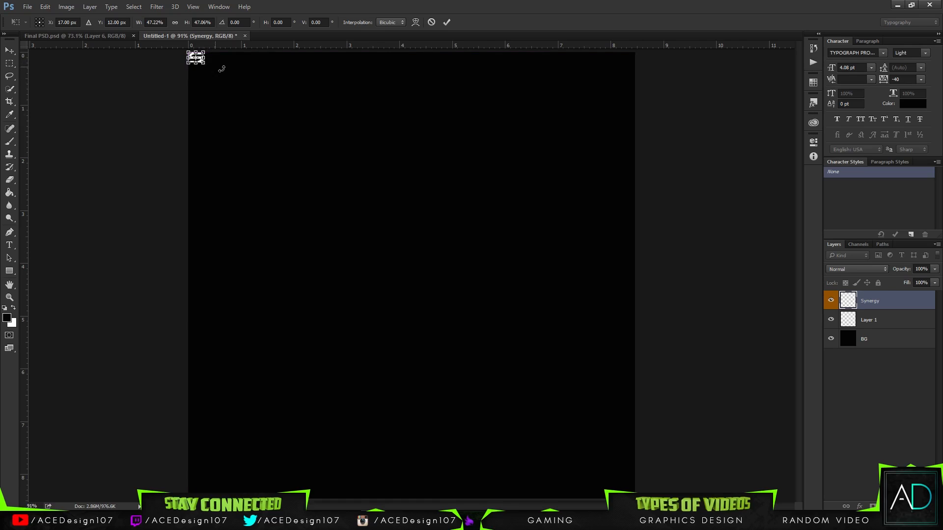
pyautogui.press('Return')
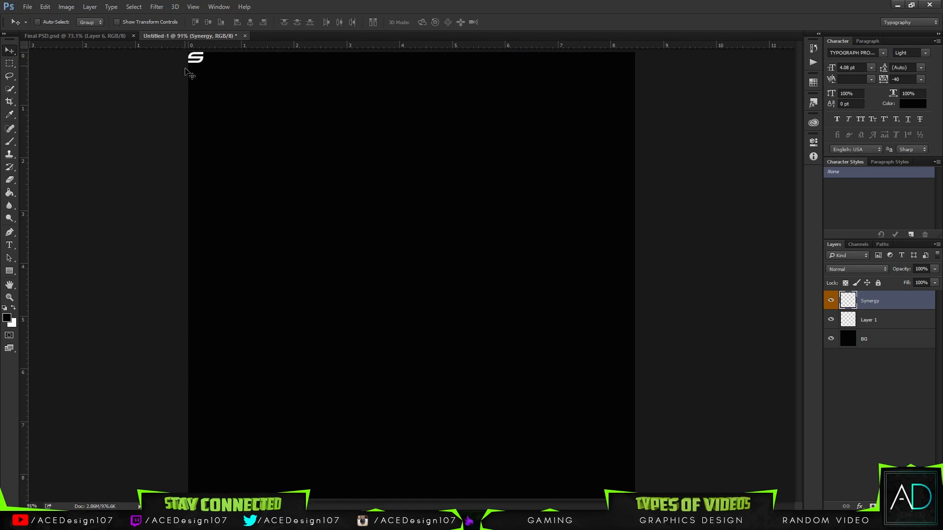
pyautogui.hotkey('ctrl', 't')
pyautogui.moveTo(203, 63); pyautogui.dragTo(201, 62)
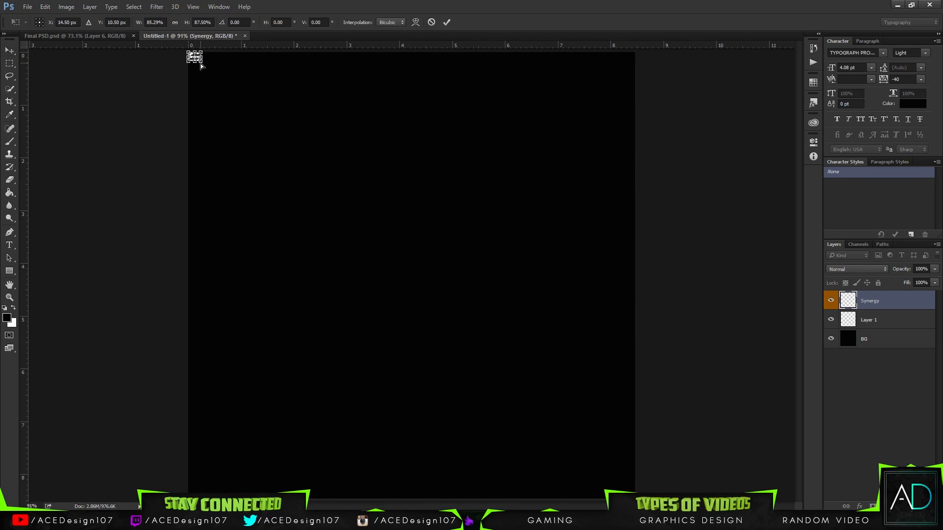
pyautogui.press('Return')
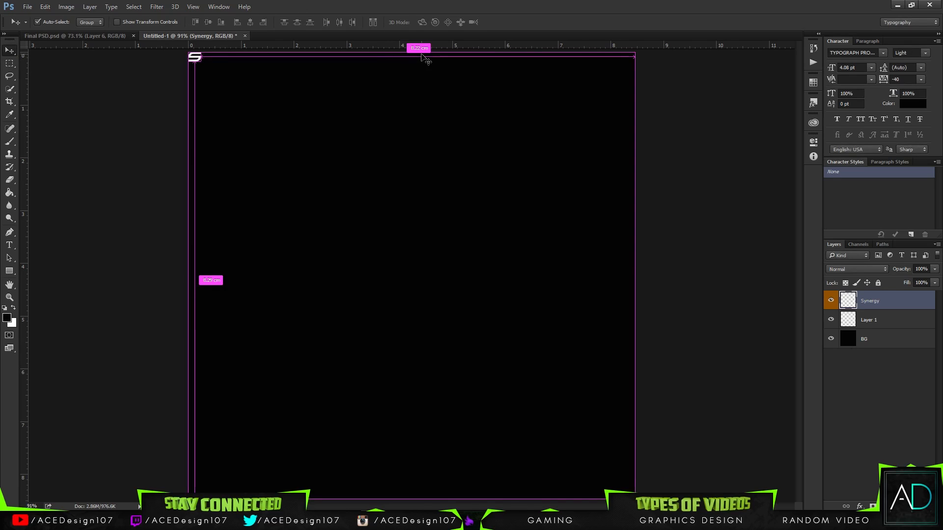
# - Duplicate the Synergy logo twice and line the copies up beside it along the canvas's top edge
pyautogui.hotkey('ctrl', 'j')
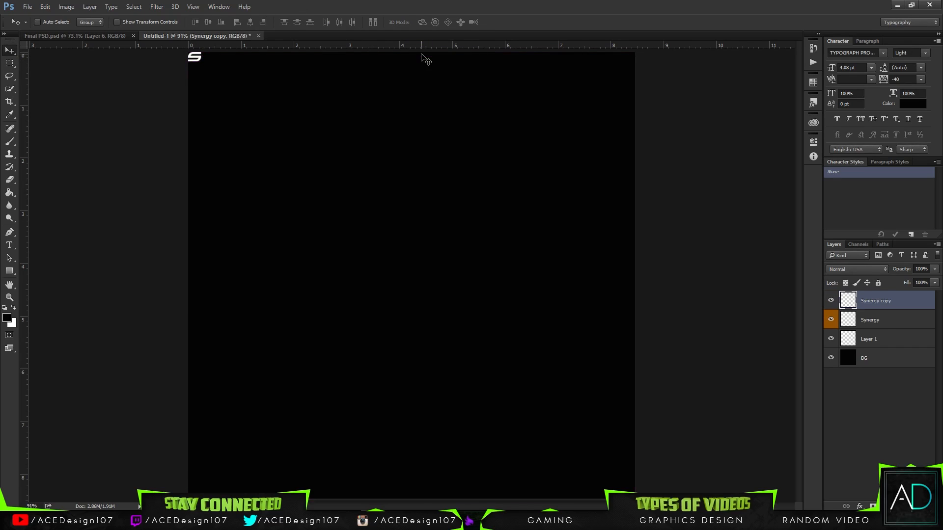
pyautogui.press('ctrl')
pyautogui.moveTo(228, 86); pyautogui.dragTo(245, 83)
pyautogui.press('Right')
pyautogui.press('Right')
pyautogui.press('ctrl')
pyautogui.moveTo(237, 83)
pyautogui.mouseDown()
pyautogui.moveTo(221, 78)
pyautogui.moveTo(230, 78)
pyautogui.mouseUp()
pyautogui.hotkey('ctrl', 'z')
pyautogui.hotkey('ctrl', 'j')
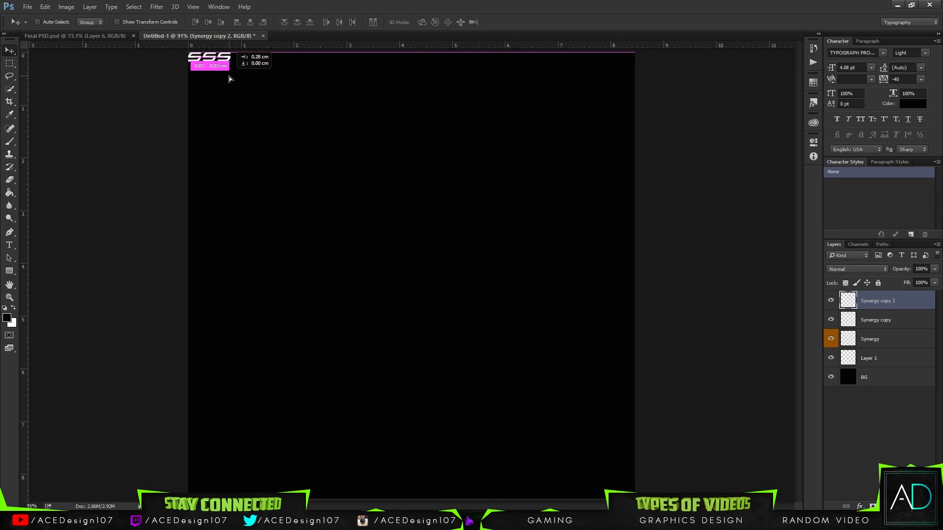
pyautogui.moveTo(230, 79); pyautogui.dragTo(230, 79)
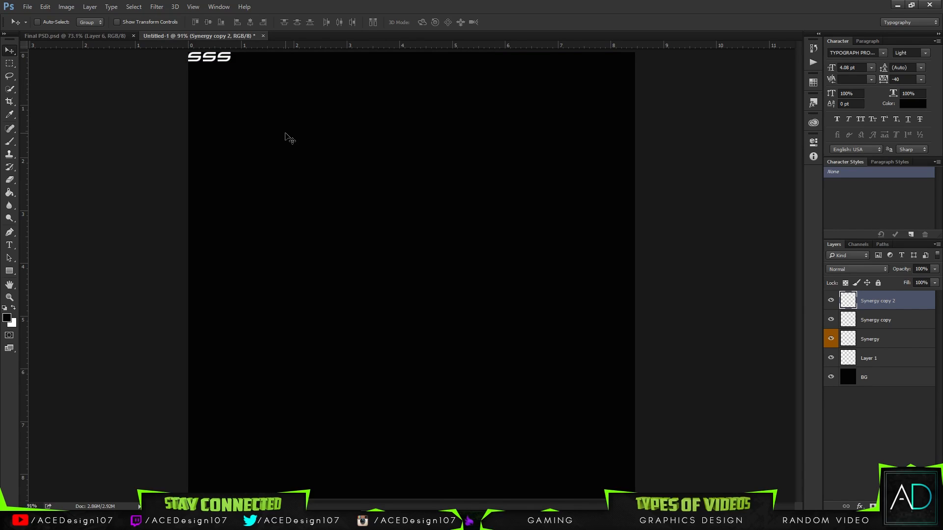
# - Rework the logo copies' spacing and repeat them along the top edge until the row spans the canvas width
pyautogui.hotkey('ctrl', 'j')
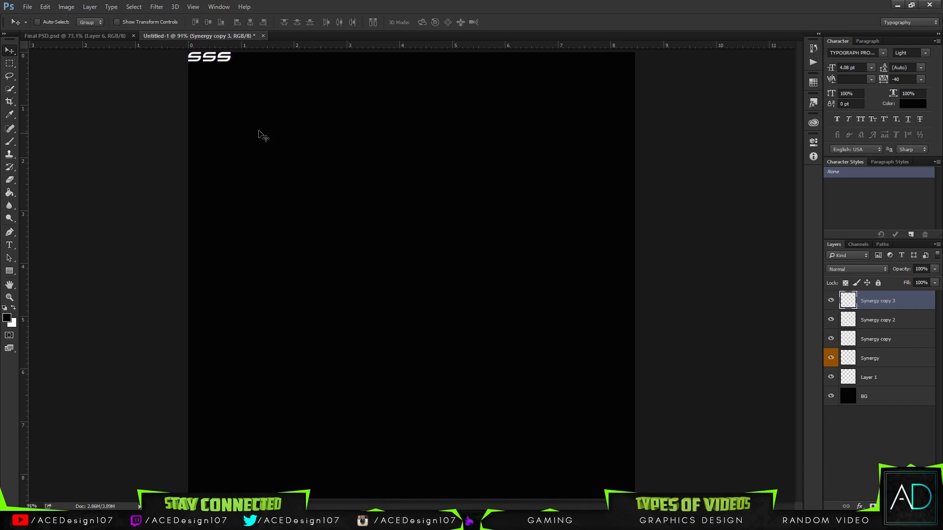
pyautogui.moveTo(242, 108); pyautogui.dragTo(254, 105)
pyautogui.press('Left')
pyautogui.press('ctrl')
pyautogui.hotkey('ctrl', 'alt', 'z')
pyautogui.hotkey('ctrl', 'alt', 'z')
pyautogui.hotkey('ctrl', 'alt', 'z')
pyautogui.hotkey('ctrl', 'shift', 'z')
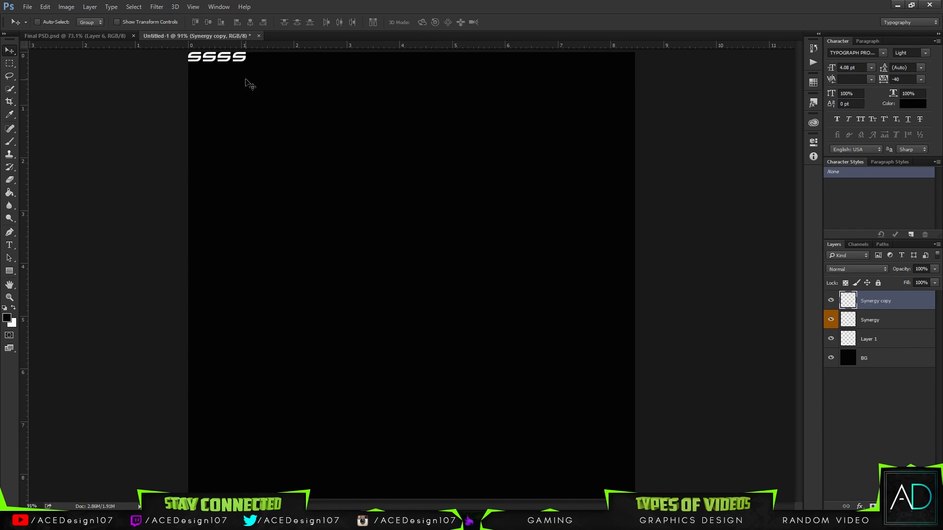
pyautogui.moveTo(245, 80); pyautogui.dragTo(601, 80)
# - Place a vertical guide at the right edge of the last logo in the row
pyautogui.hotkey('ctrl', '+')
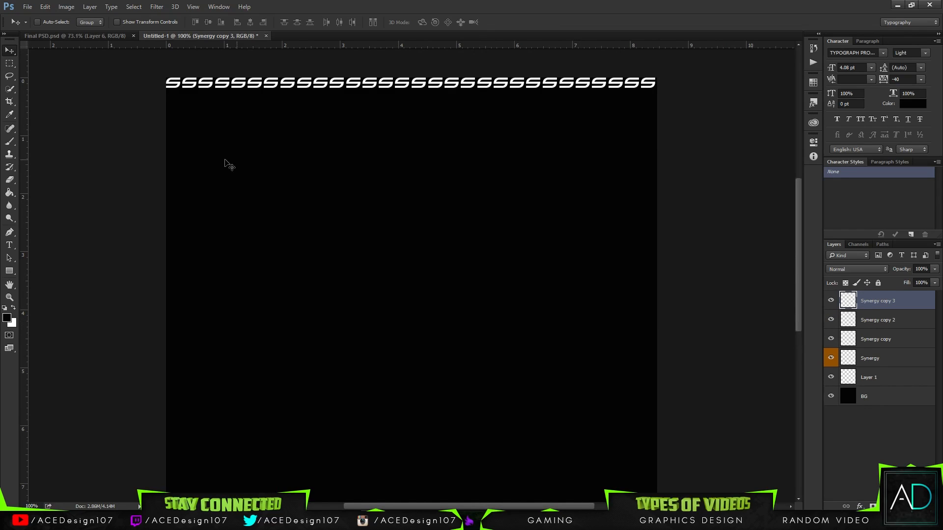
pyautogui.moveTo(24, 157); pyautogui.dragTo(653, 123)
pyautogui.hotkey('ctrl', '+')
pyautogui.hotkey('ctrl', '+')
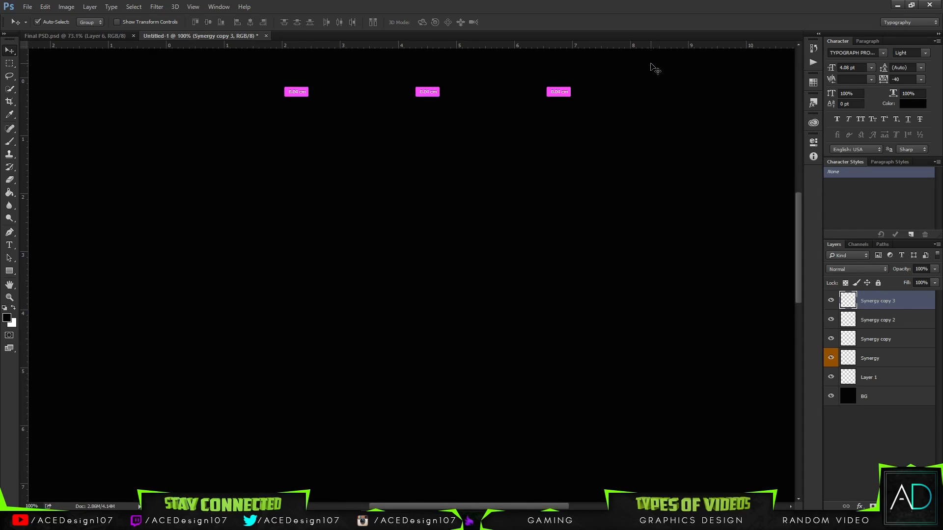
pyautogui.moveTo(798, 241); pyautogui.dragTo(795, 147)
pyautogui.moveTo(440, 507); pyautogui.dragTo(568, 491)
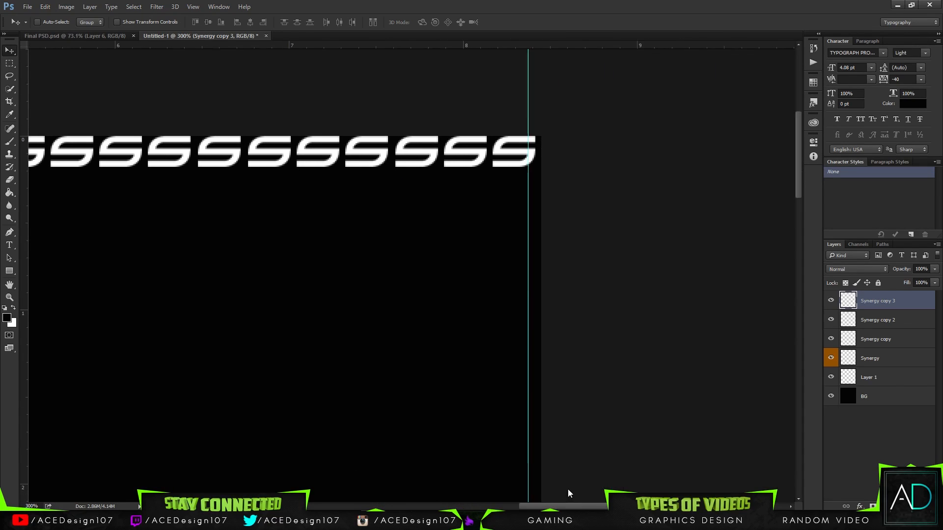
pyautogui.moveTo(526, 217); pyautogui.dragTo(535, 211)
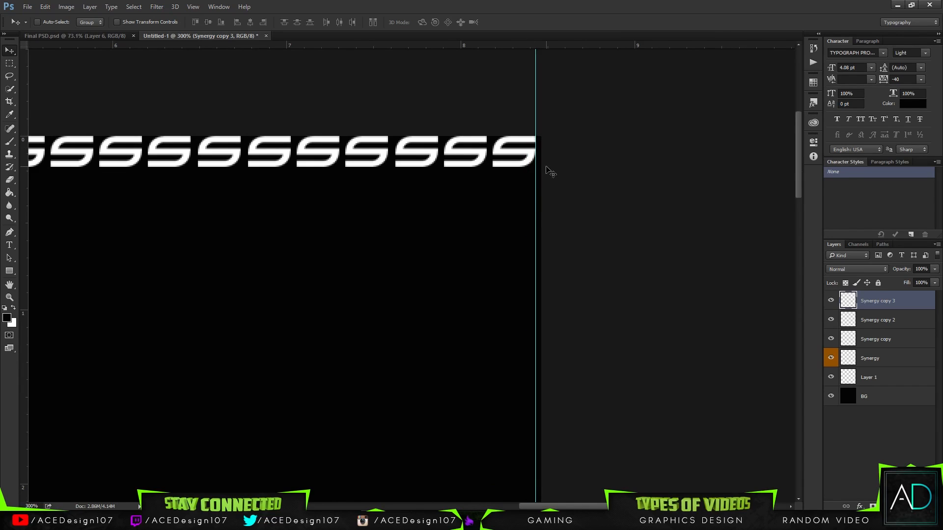
pyautogui.hotkey('ctrl', '0')
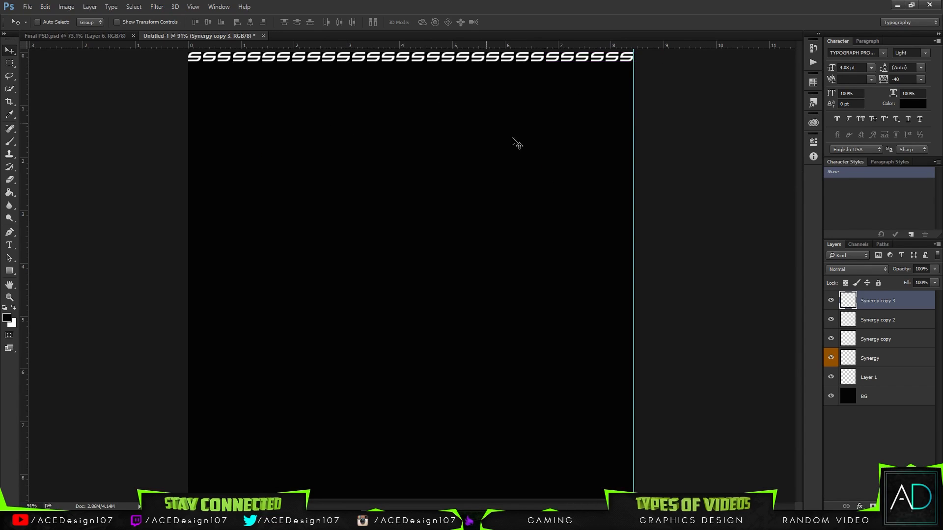
# - Crop the canvas's right side to the vertical guide and clear the guides
pyautogui.press('c')
pyautogui.moveTo(637, 188); pyautogui.dragTo(637, 189)
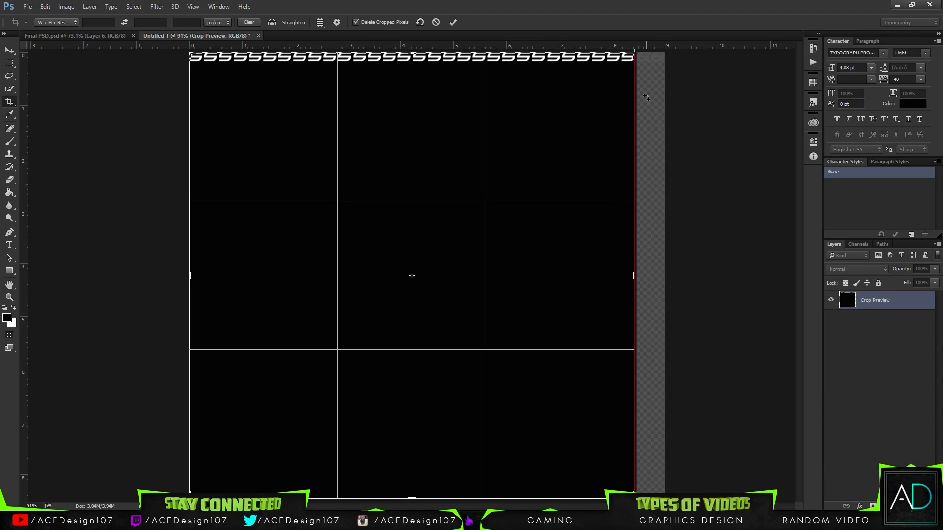
pyautogui.press('Return')
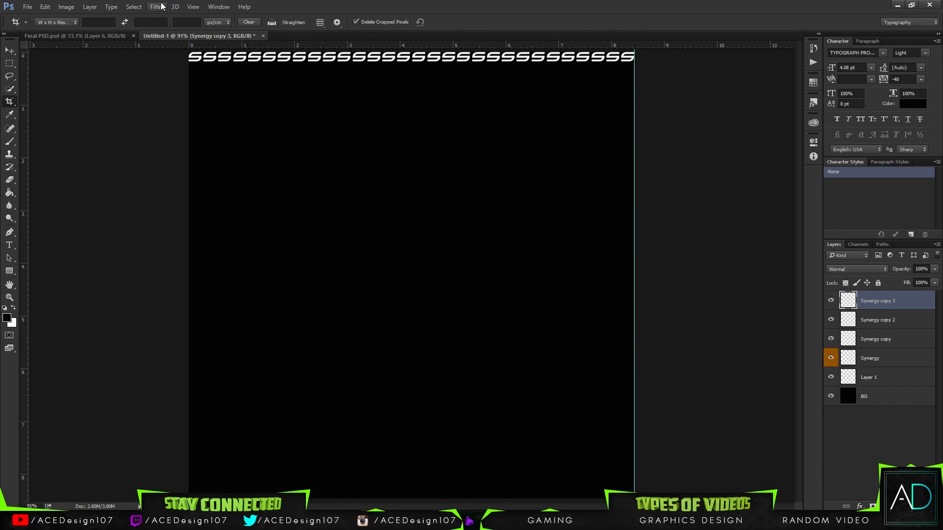
pyautogui.click(193, 6)
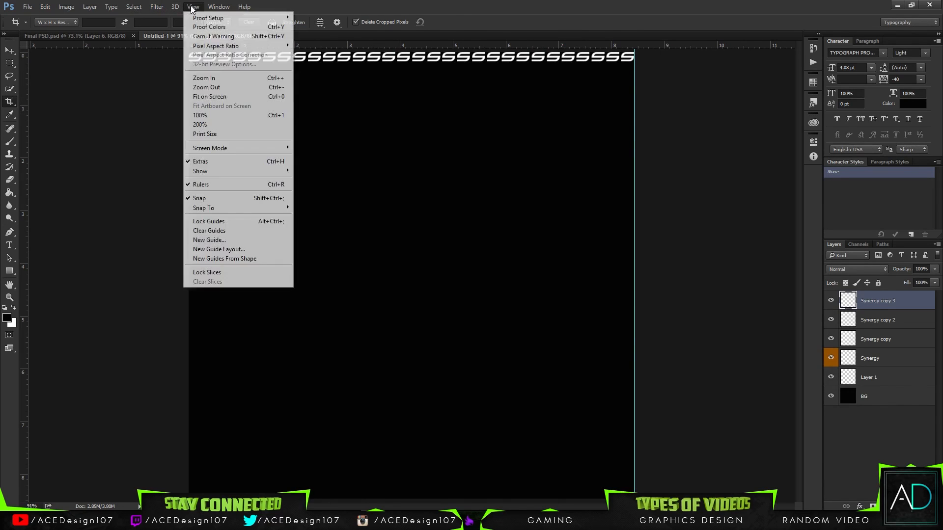
pyautogui.click(226, 231)
# - Reduce the Synergy copy layers to a single Synergy layer holding the whole logo row
pyautogui.press('Delete')
pyautogui.press('Delete')
pyautogui.press('Delete')
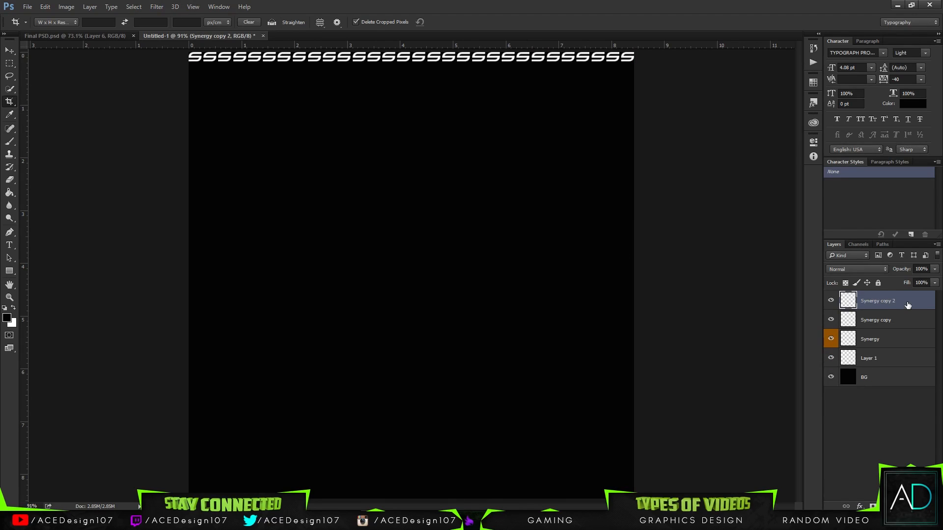
pyautogui.click(831, 301)
pyautogui.click(829, 302)
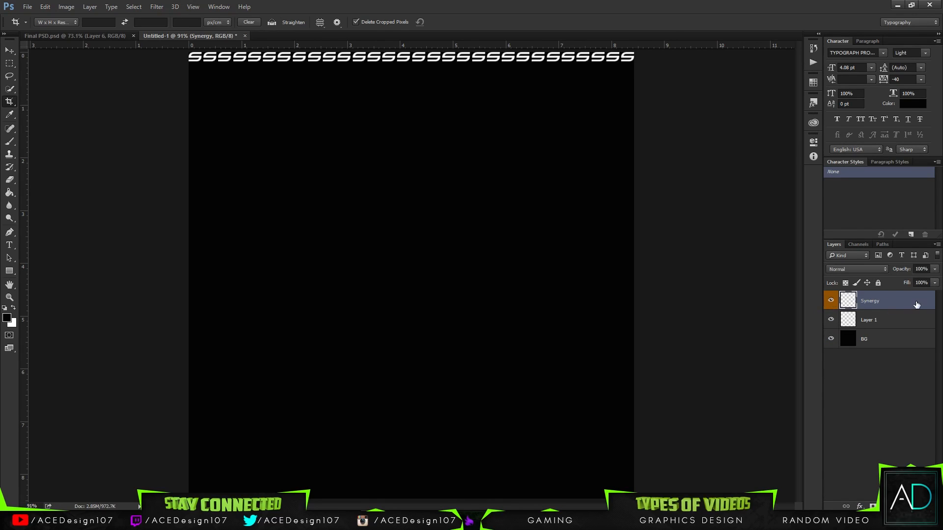
# - Duplicate the logo row downwards with even spacing and merge the copies to build a block of six rows
pyautogui.hotkey('ctrl', 'j')
pyautogui.moveTo(541, 81); pyautogui.dragTo(545, 104)
pyautogui.hotkey('ctrl', 'z')
pyautogui.click(440, 19)
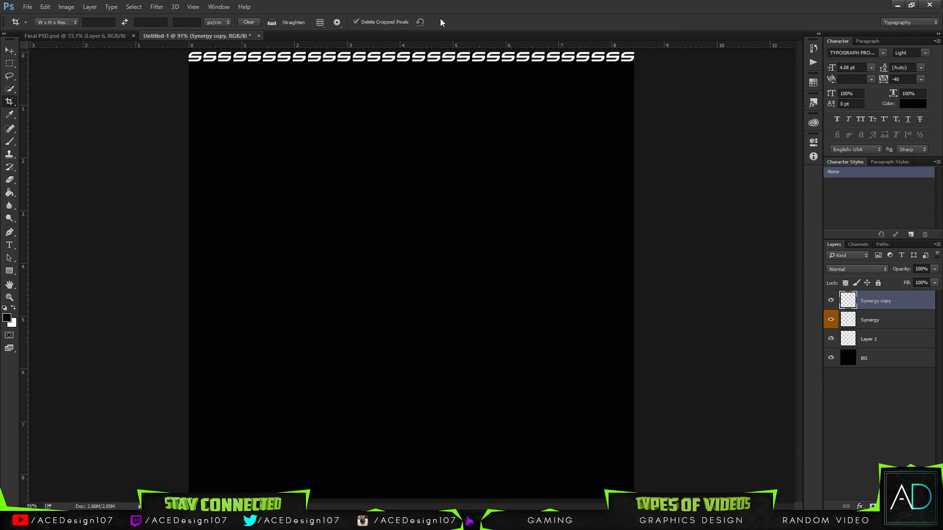
pyautogui.press('v')
pyautogui.moveTo(442, 75); pyautogui.dragTo(476, 139)
pyautogui.press('Down')
pyautogui.press('Down')
pyautogui.press('Down')
pyautogui.press('ctrl')
pyautogui.hotkey('ctrl', 'e')
pyautogui.hotkey('ctrl', 'e')
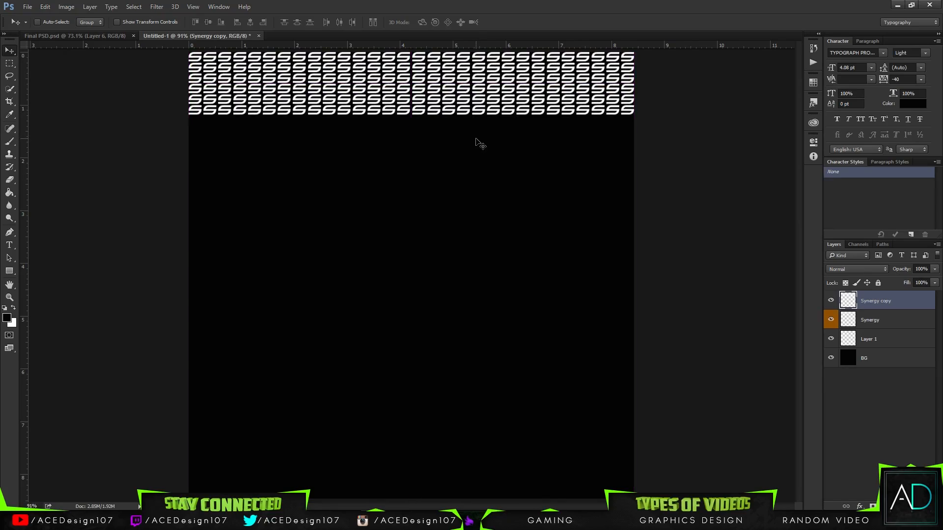
# - Duplicate the block of logo rows downwards, merging and nudging the copies until the pattern fills the whole canvas
pyautogui.hotkey('ctrl', 'e')
pyautogui.moveTo(500, 94); pyautogui.dragTo(511, 277)
pyautogui.hotkey('ctrl', 'e')
pyautogui.press('Up')
pyautogui.press('Up')
pyautogui.press('Up')
pyautogui.press('Up')
pyautogui.press('Up')
pyautogui.press('Up')
pyautogui.press('Up')
pyautogui.hotkey('ctrl', 'e')
pyautogui.moveTo(480, 109); pyautogui.dragTo(479, 366)
pyautogui.press('Down')
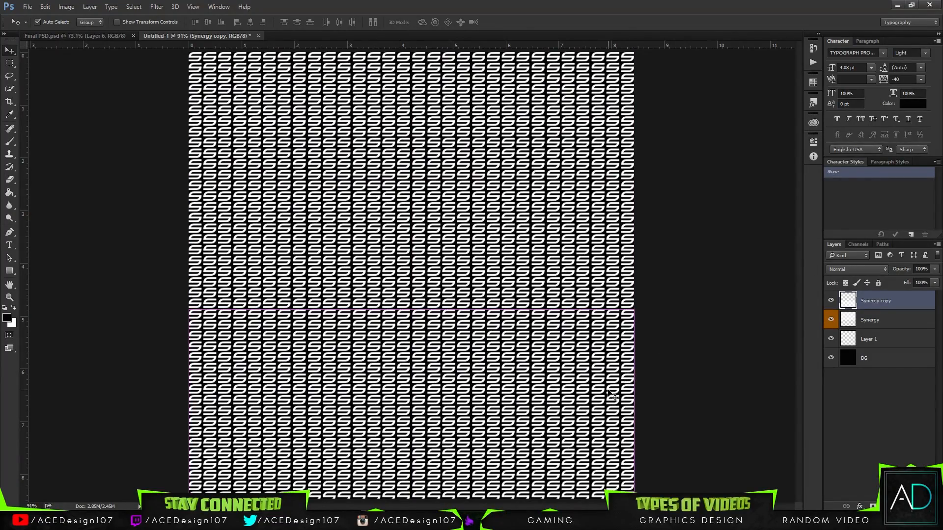
# - Place a horizontal guide near the canvas's bottom edge, above the cut-off last row of logos
pyautogui.hotkey('ctrl', '+')
pyautogui.scroll(-3, 609, 427)
pyautogui.scroll(-1, 609, 431)
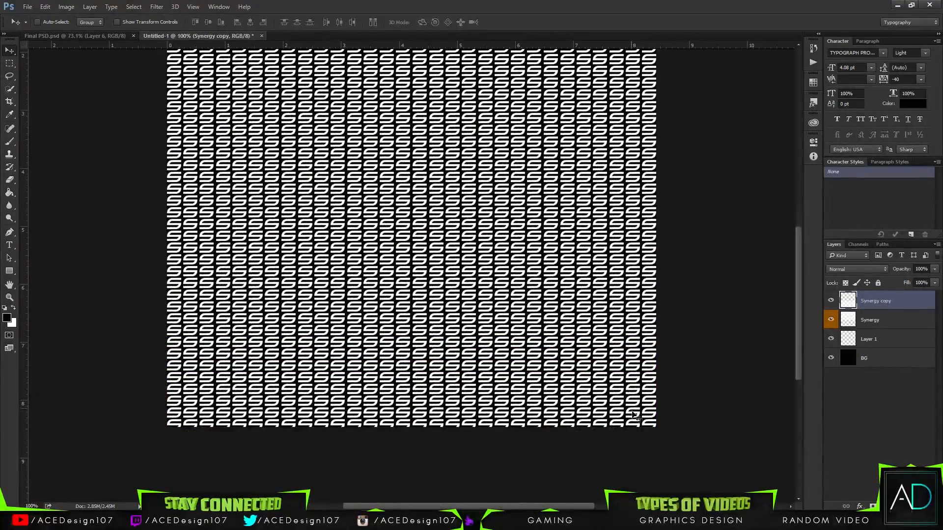
pyautogui.moveTo(215, 47); pyautogui.dragTo(343, 417)
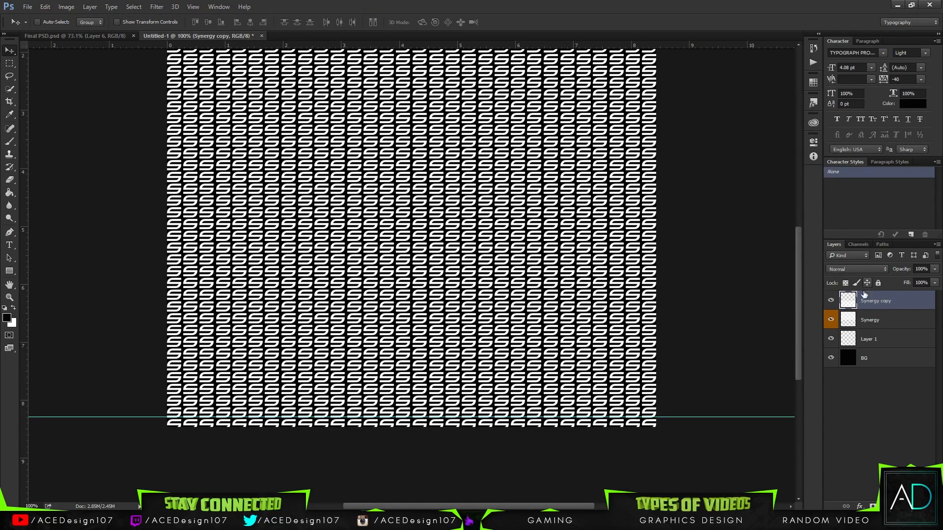
# - Fine-tune the horizontal guide so it sits along the lower edge of the last complete logo row
pyautogui.press('ctrl')
pyautogui.hotkey('ctrl', '+')
pyautogui.hotkey('ctrl', '+')
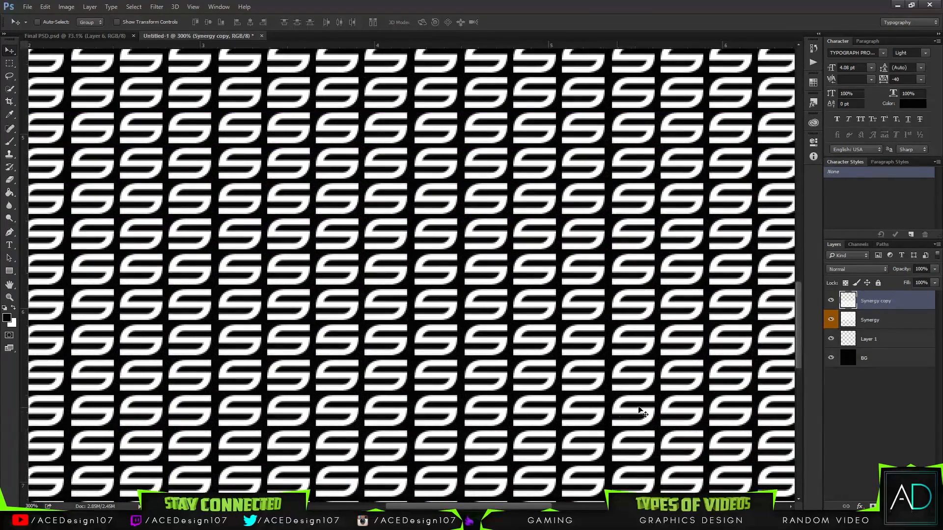
pyautogui.moveTo(804, 308); pyautogui.dragTo(805, 395)
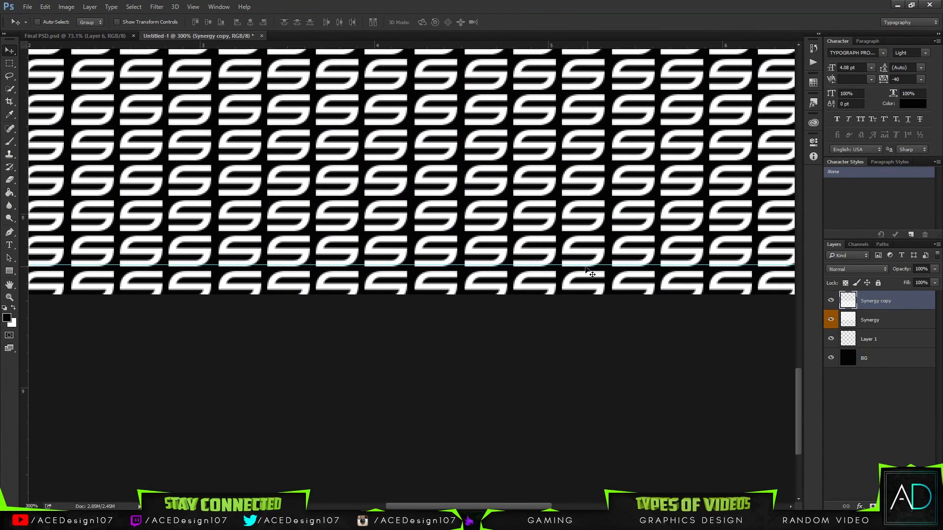
pyautogui.moveTo(580, 266); pyautogui.dragTo(579, 267)
# - Crop the canvas's bottom edge up to the guide, removing the cut-off logo row, and clear the guides
pyautogui.press('c')
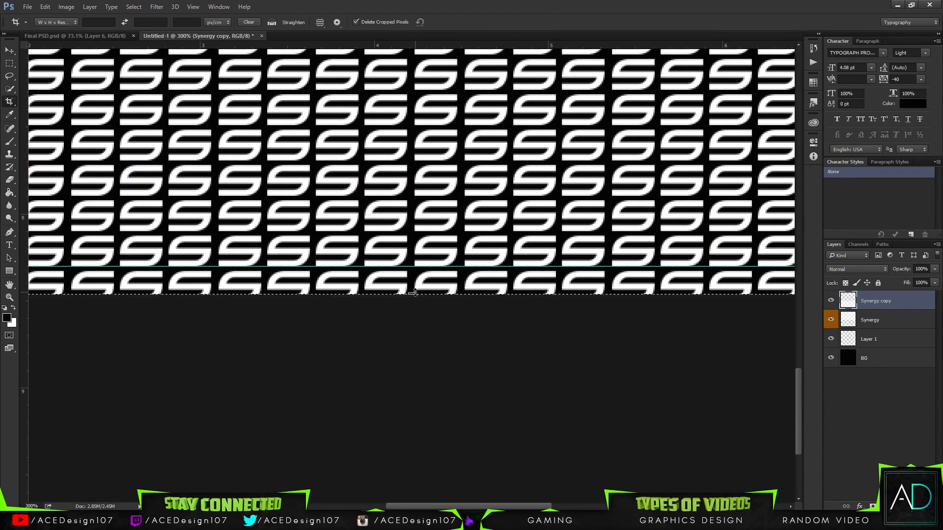
pyautogui.moveTo(413, 294)
pyautogui.mouseDown()
pyautogui.moveTo(421, 267)
pyautogui.moveTo(427, 281)
pyautogui.mouseUp()
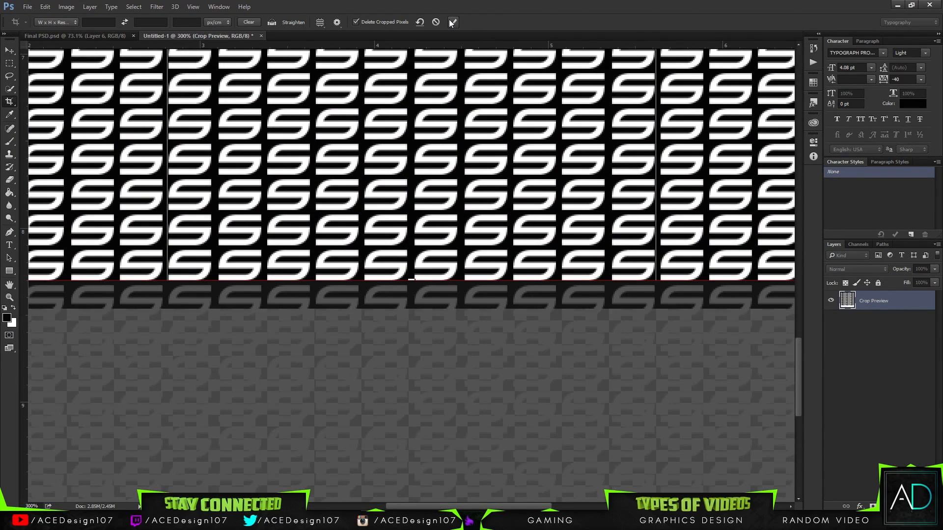
pyautogui.click(453, 22)
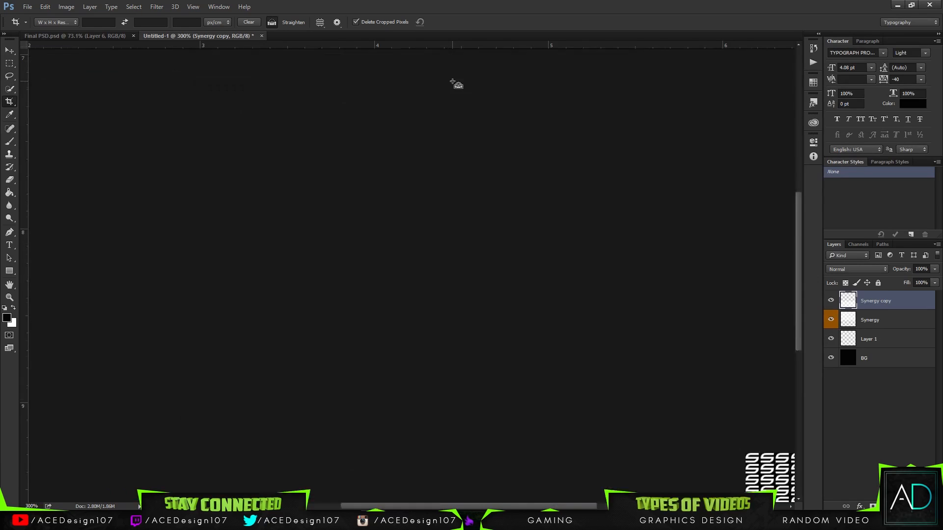
pyautogui.click(193, 7)
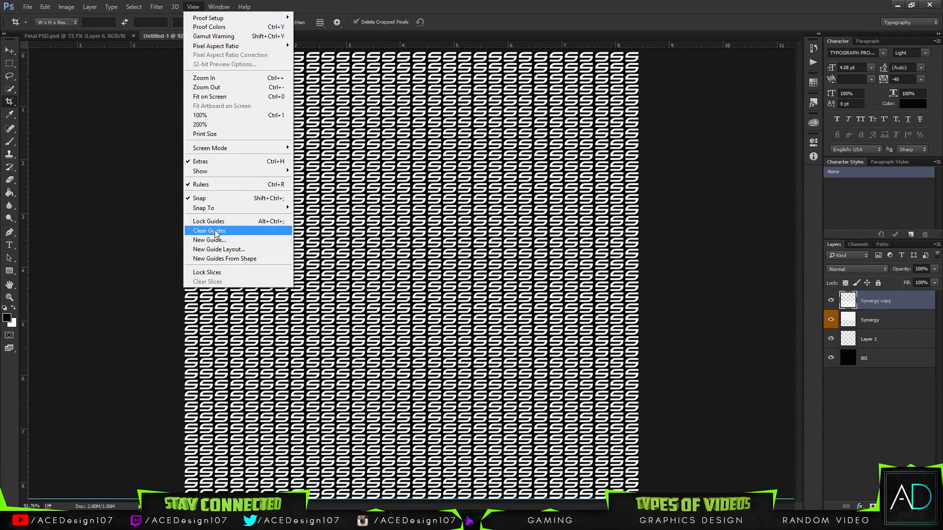
pyautogui.click(209, 231)
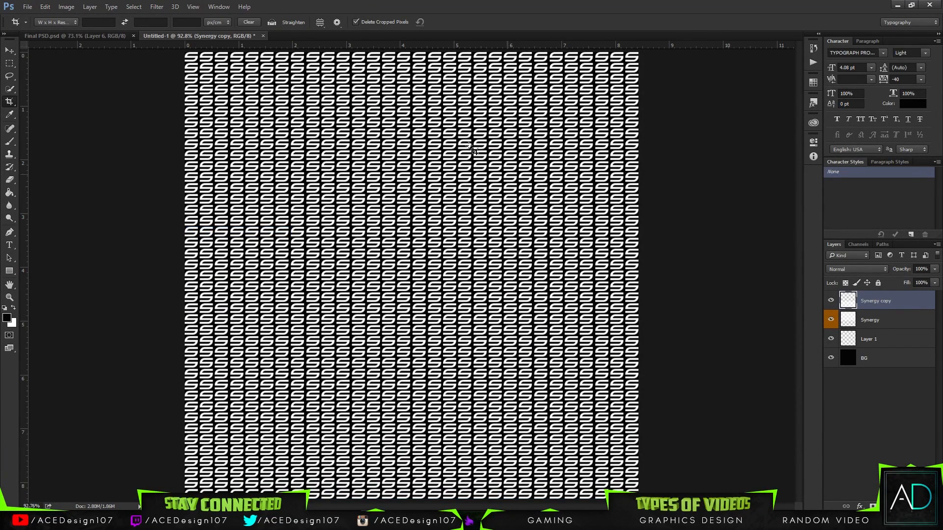
# - Delete the Synergy copy and Synergy layers, leaving only Layer 1 and BG
pyautogui.press('Delete')
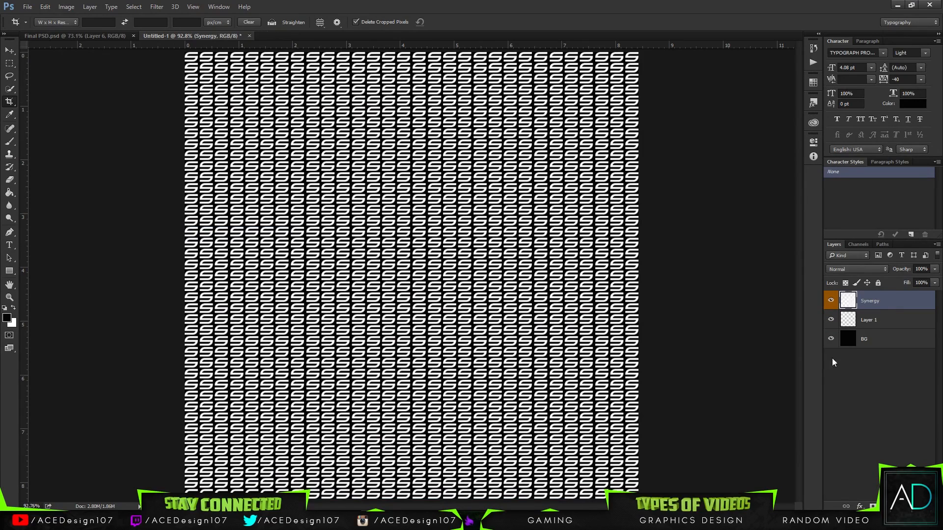
pyautogui.doubleClick(868, 301)
pyautogui.press('Return')
pyautogui.press('Delete')
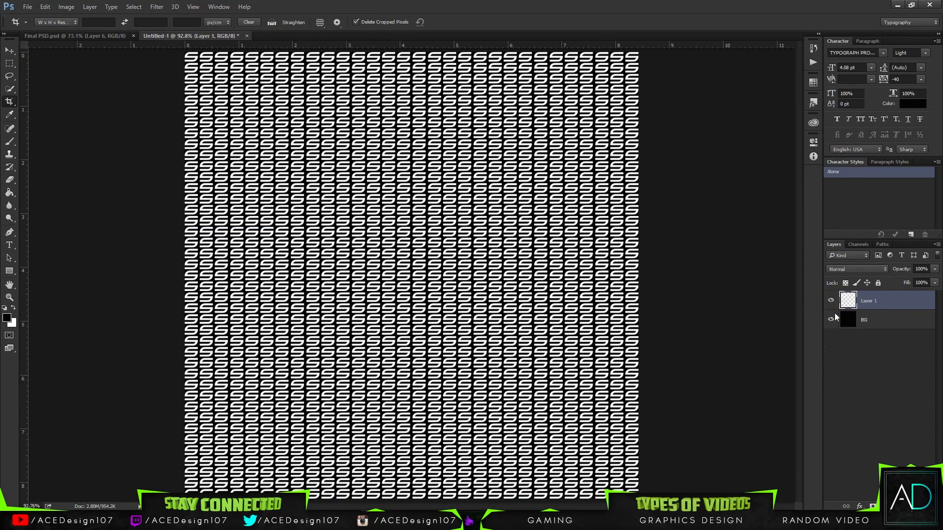
# - Hide the black BG layer and rename Layer 1 as Pattern
pyautogui.click(831, 321)
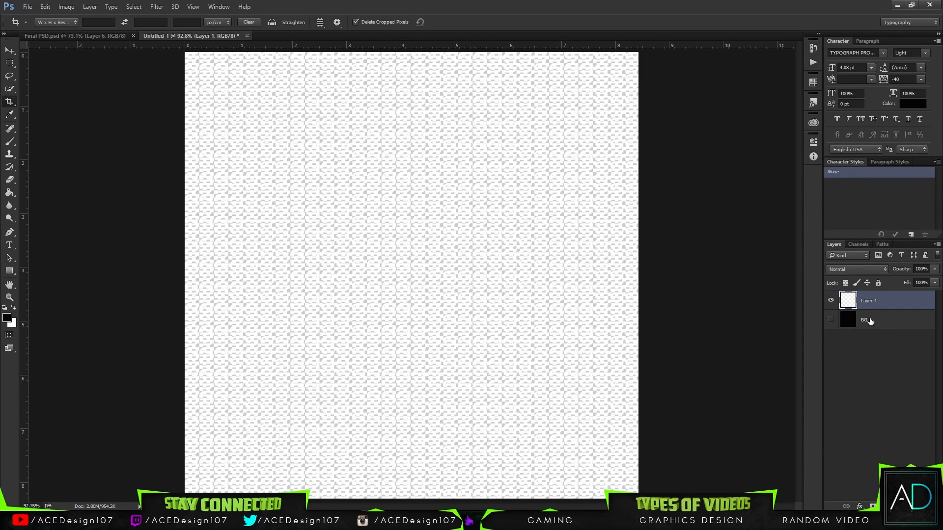
pyautogui.doubleClick(868, 301)
pyautogui.press('Return')
pyautogui.click(45, 7)
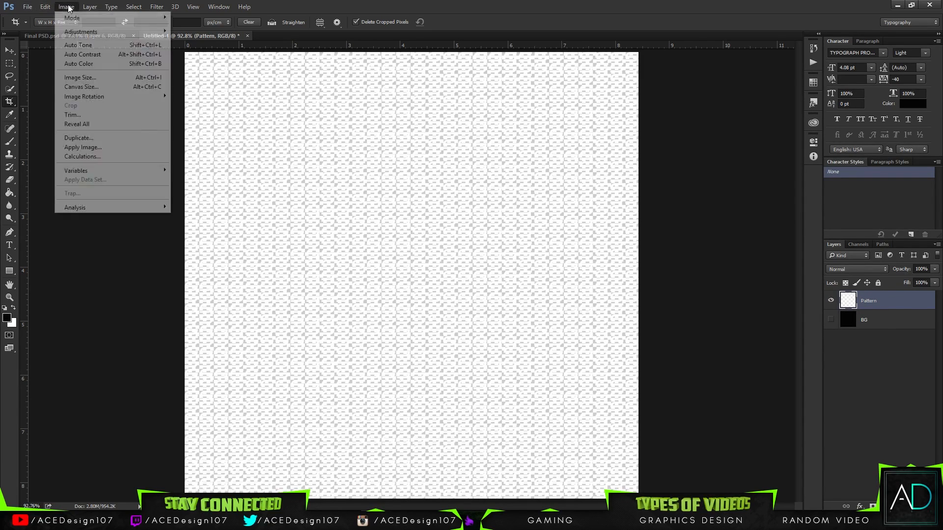
pyautogui.click(13, 52)
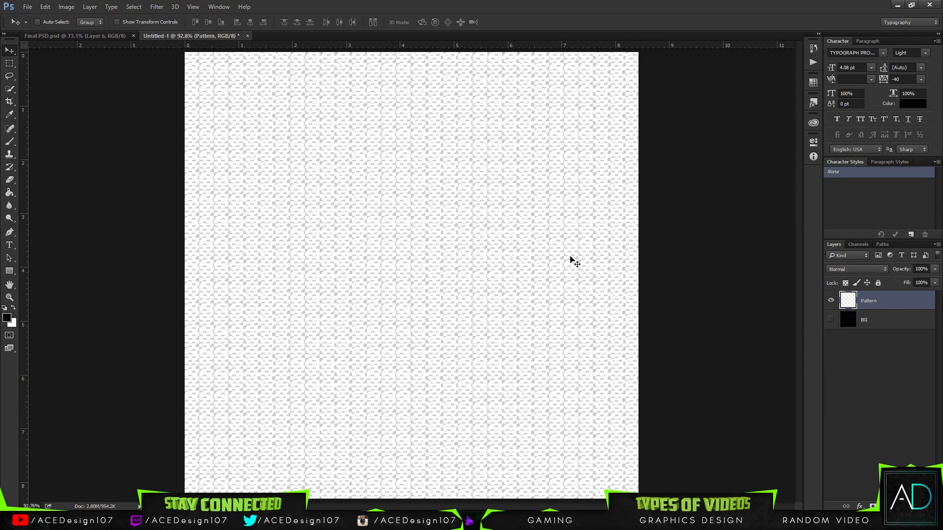
pyautogui.click(27, 7)
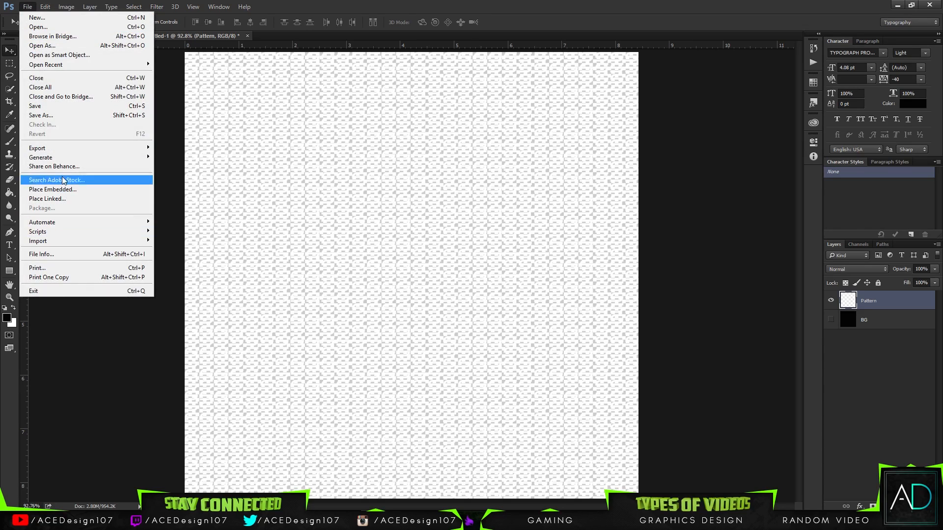
pyautogui.click(50, 115)
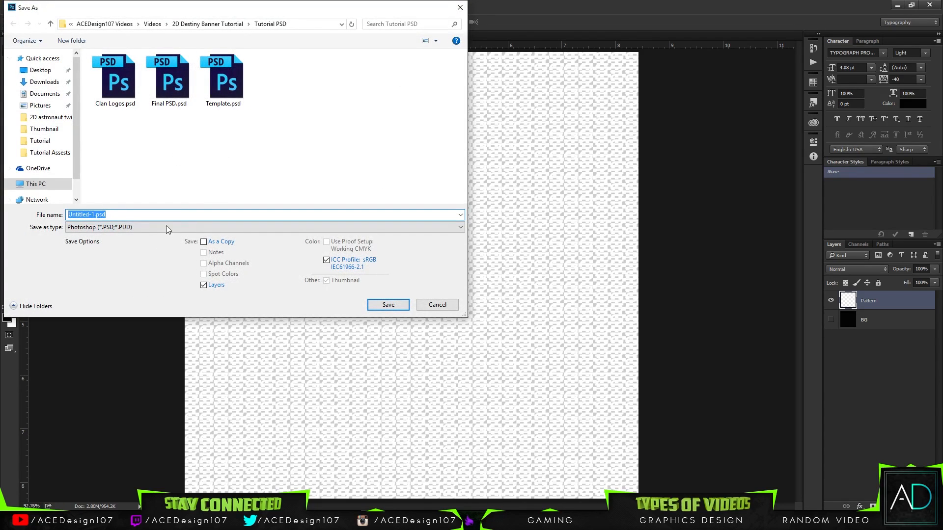
pyautogui.click(166, 227)
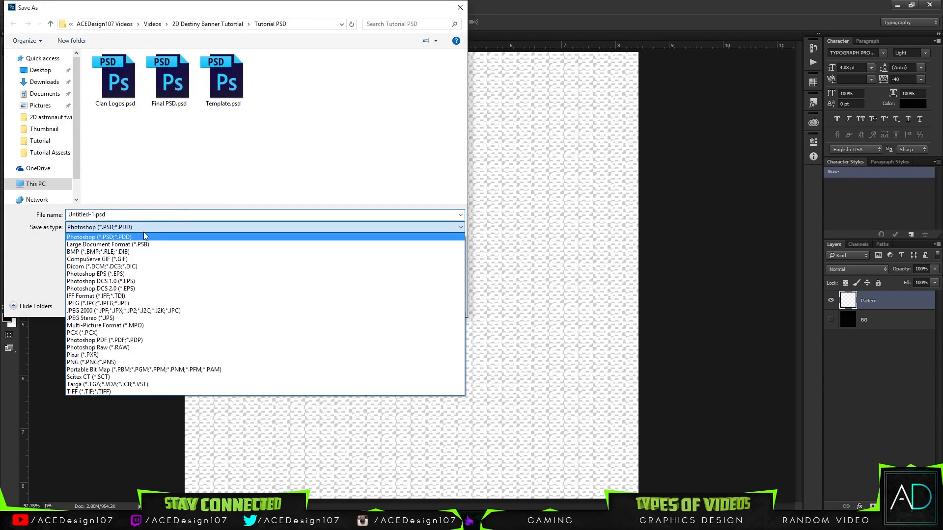
pyautogui.click(93, 364)
pyautogui.click(429, 306)
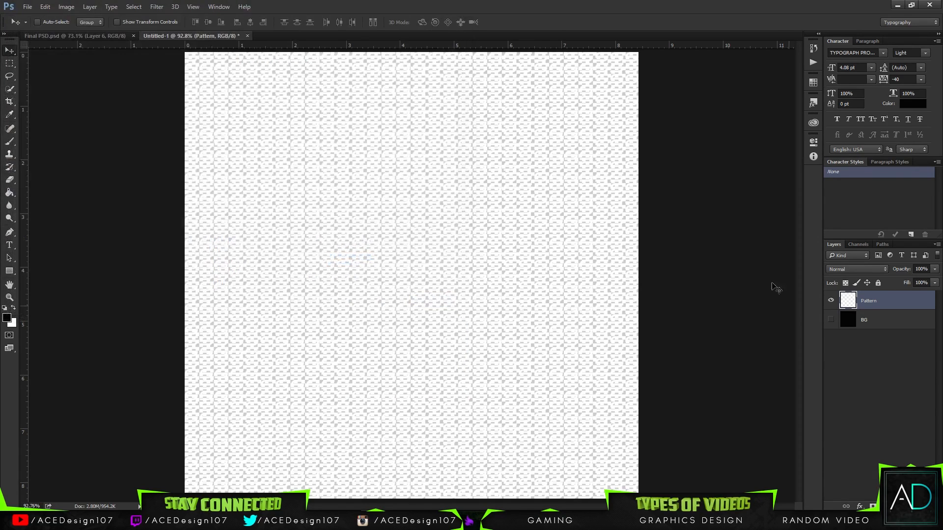
# - Close the untitled pattern document without saving and open Pattern.png from the Tutorial Assests folder
pyautogui.click(248, 36)
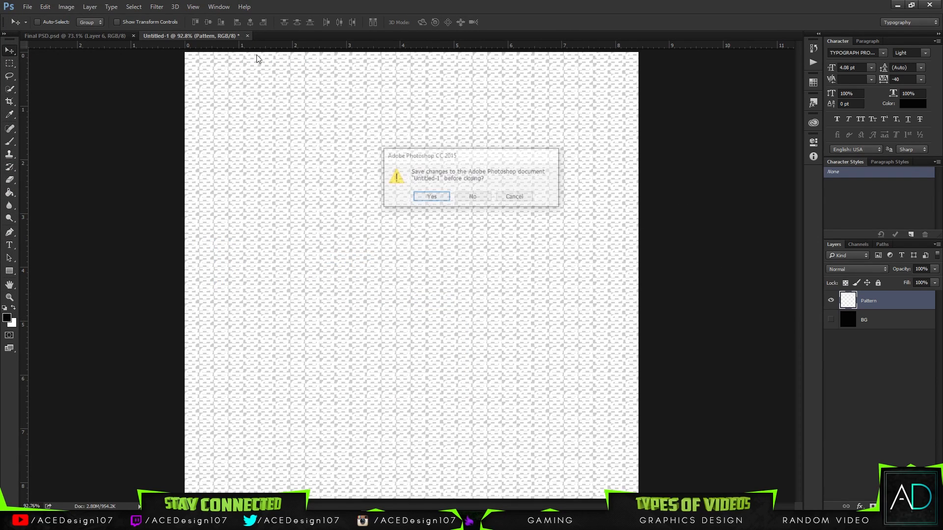
pyautogui.click(469, 196)
pyautogui.click(27, 7)
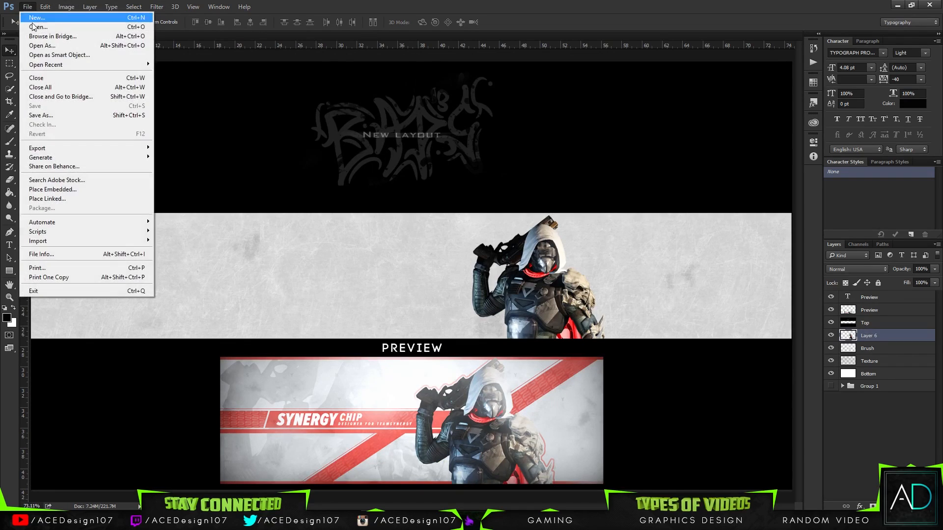
pyautogui.click(32, 21)
pyautogui.click(192, 24)
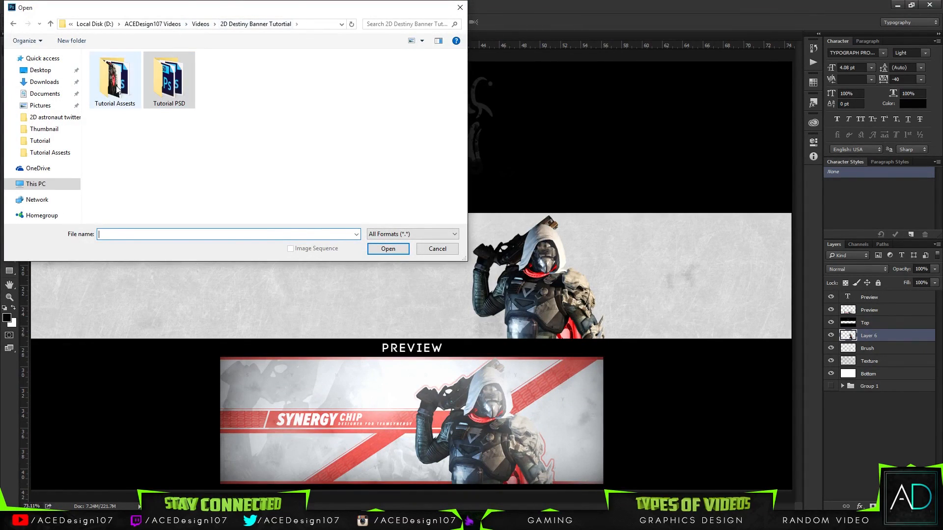
pyautogui.doubleClick(115, 78)
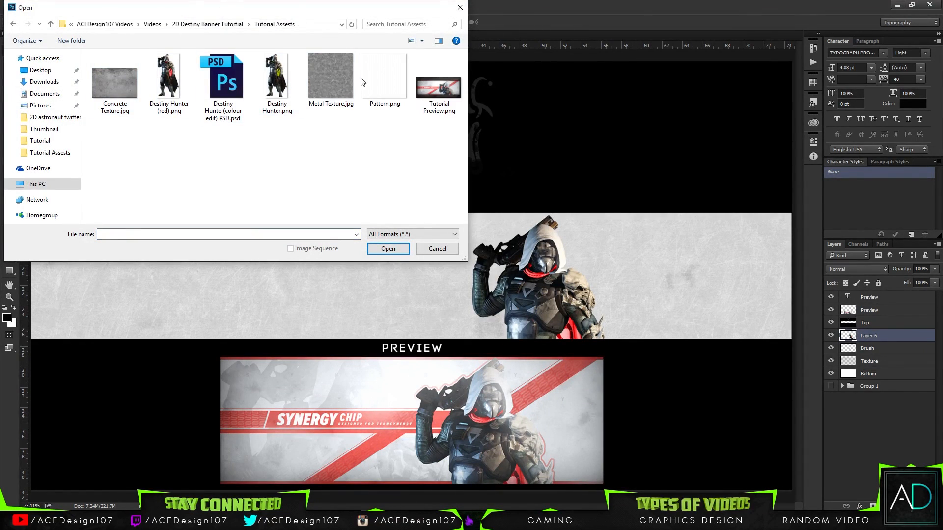
pyautogui.doubleClick(371, 84)
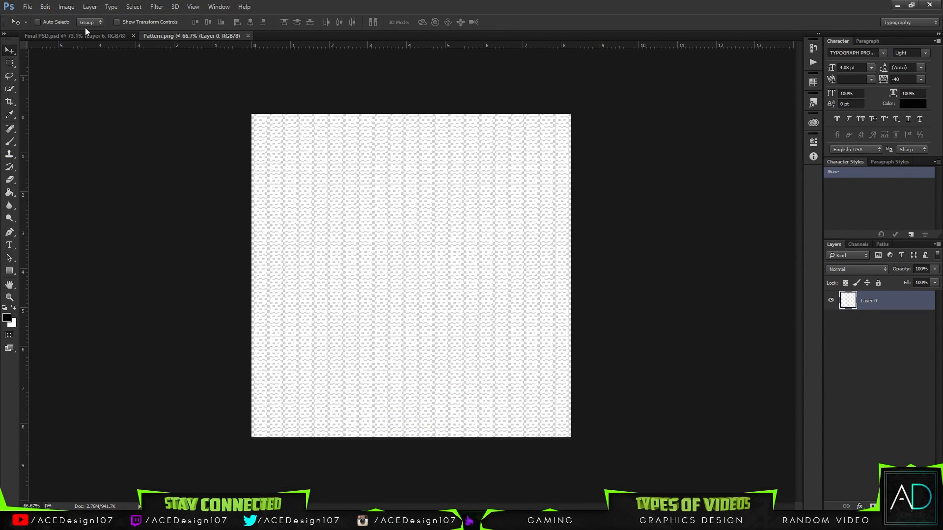
# - Switch to the Final PSD document and clear all of its guides
pyautogui.click(51, 36)
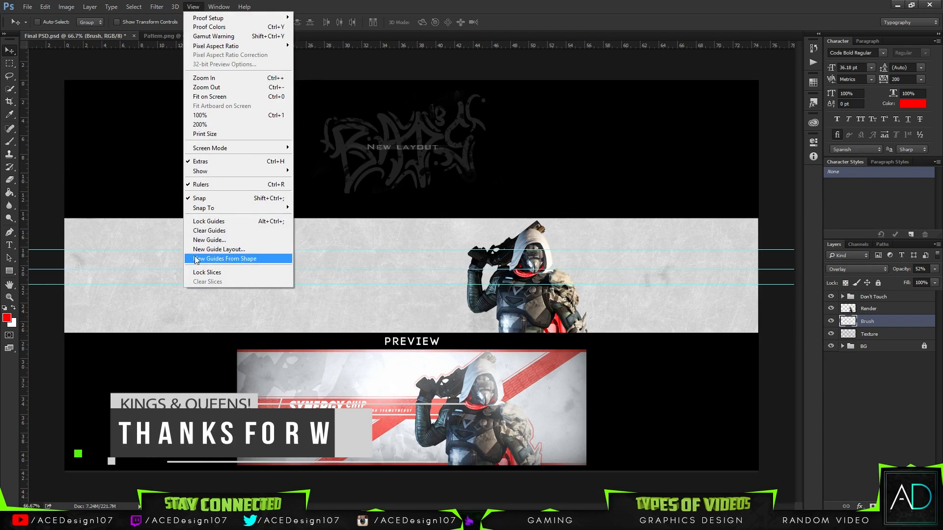
pyautogui.click(206, 228)
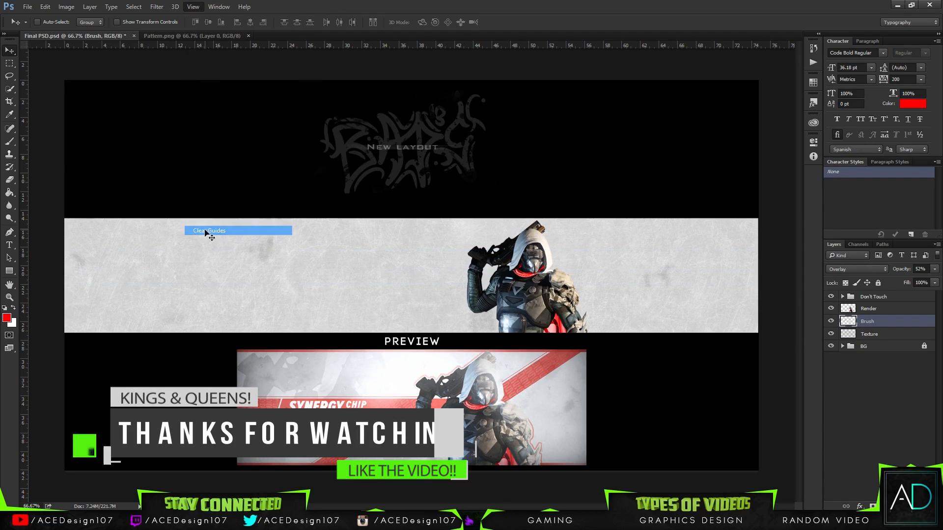
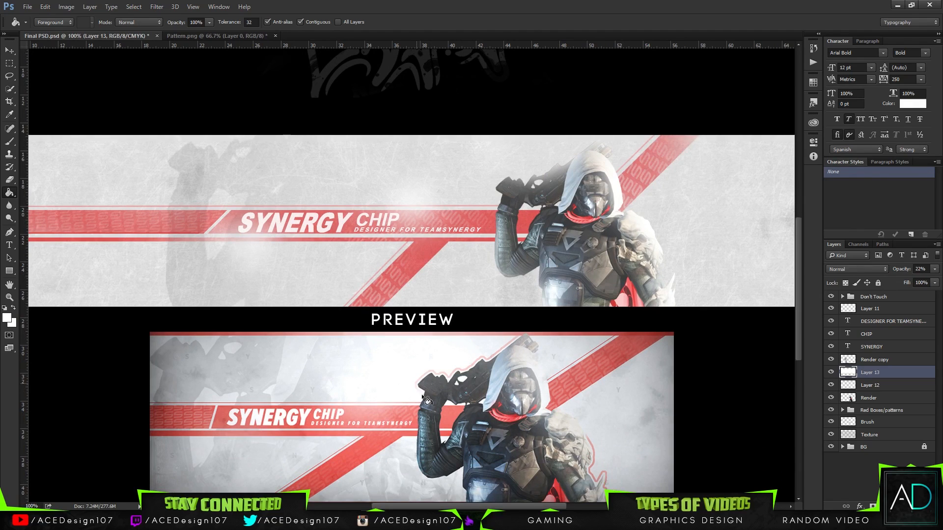
pyautogui.hotkey('ctrl', '-')
pyautogui.hotkey('ctrl', '-')
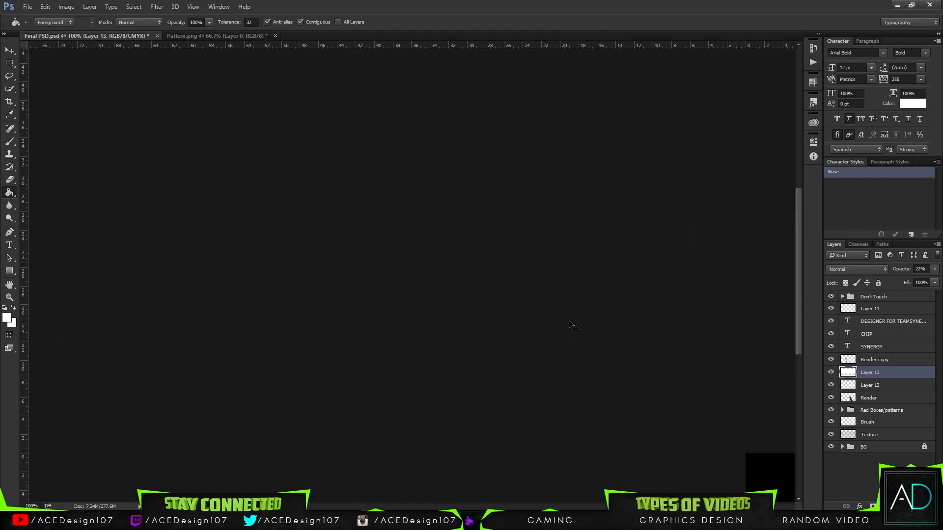
pyautogui.hotkey('ctrl', '+')
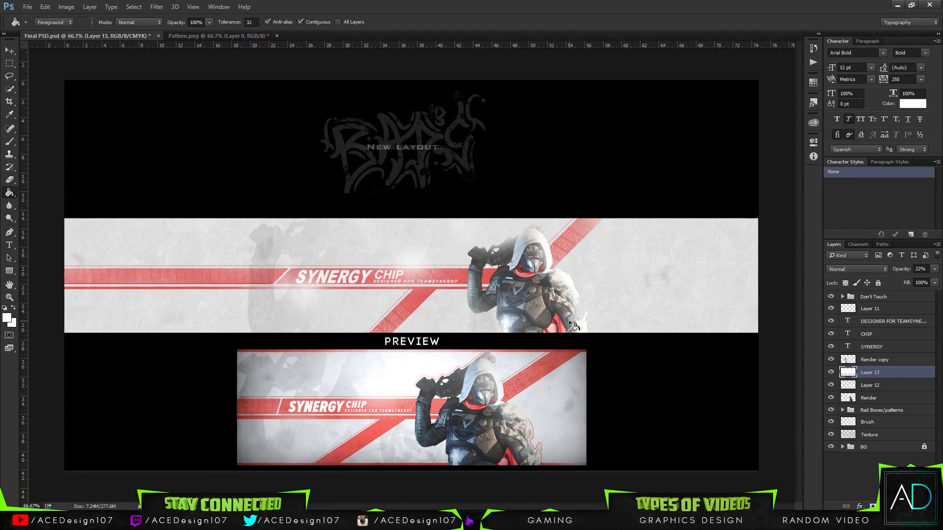
pyautogui.press('m')
pyautogui.moveTo(752, 219); pyautogui.dragTo(41, 169)
pyautogui.hotkey('ctrl', 'd')
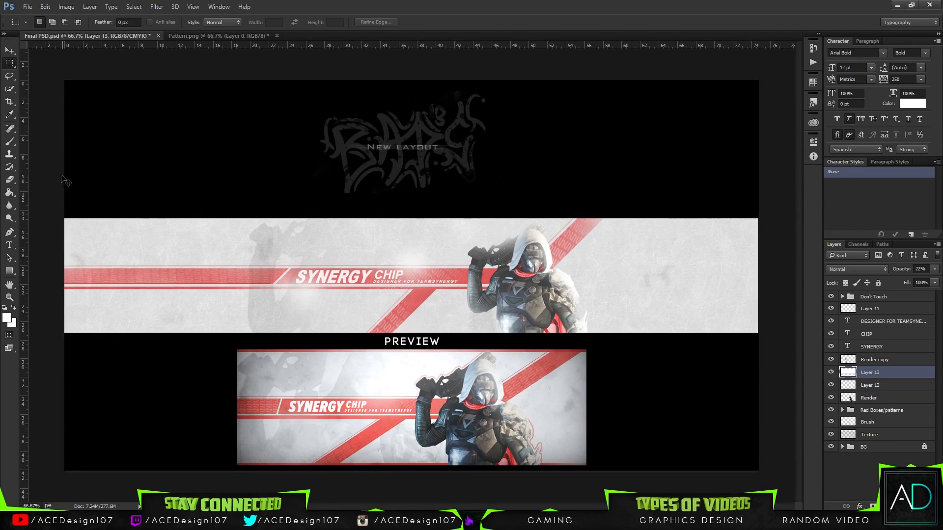
# - Add a new layer directly below the Render layer and select a full-width strip overlapping the banner's top edge
pyautogui.hotkey('ctrl', 'shift', 'alt', 'n')
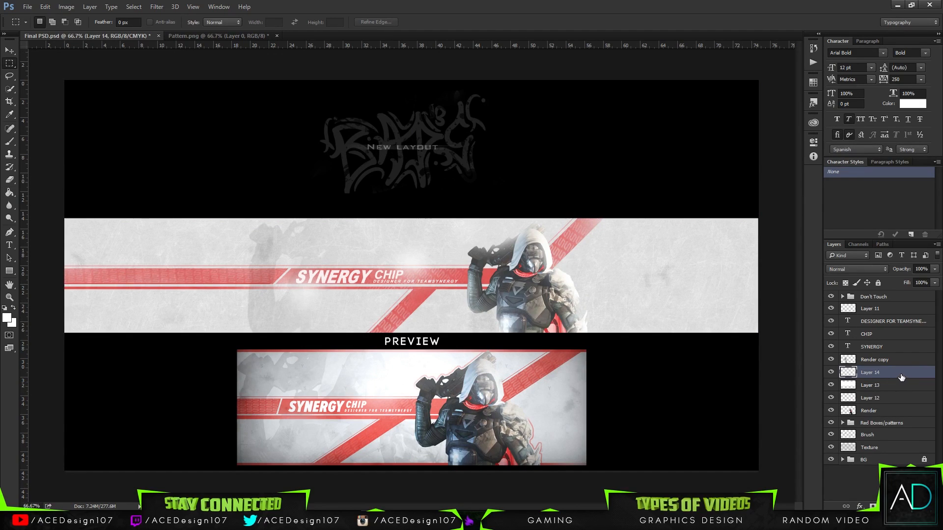
pyautogui.moveTo(905, 377); pyautogui.dragTo(906, 416)
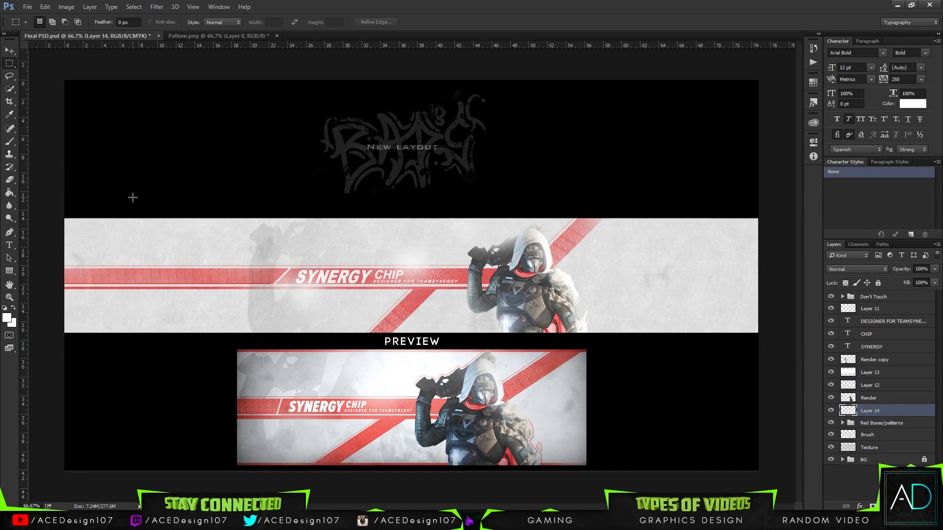
pyautogui.moveTo(51, 202)
pyautogui.mouseDown()
pyautogui.moveTo(344, 221)
pyautogui.moveTo(786, 224)
pyautogui.mouseUp()
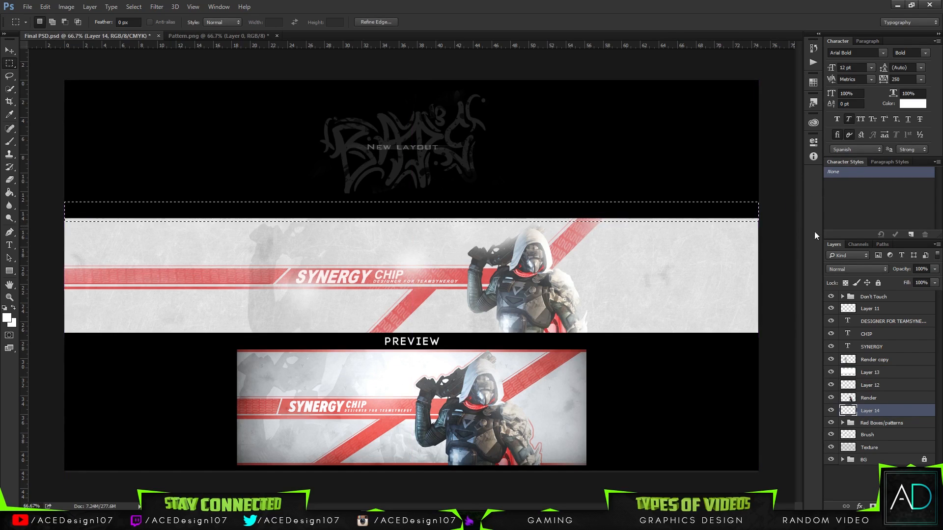
# - Fill the selected strip with pure red (ff0000) using the Paint Bucket, and deselect it
pyautogui.press('g')
pyautogui.click(478, 222)
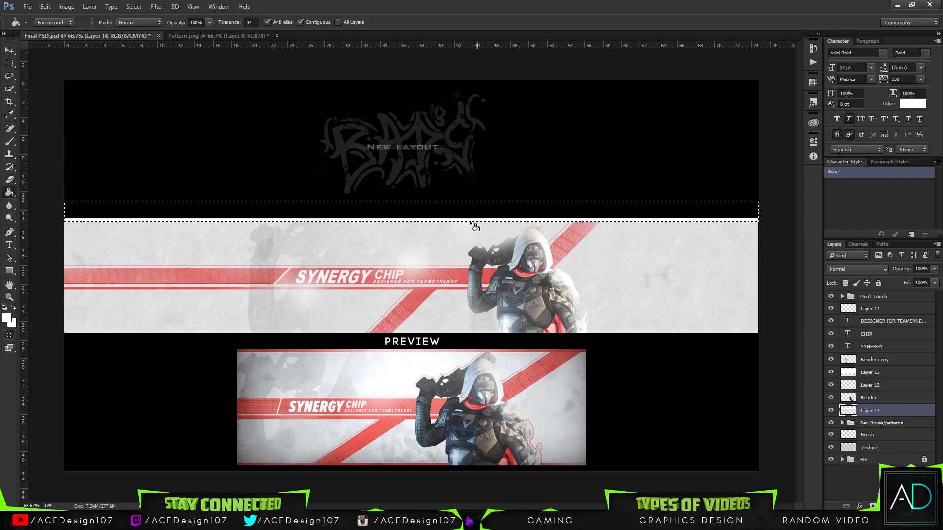
pyautogui.click(7, 317)
pyautogui.click(764, 102)
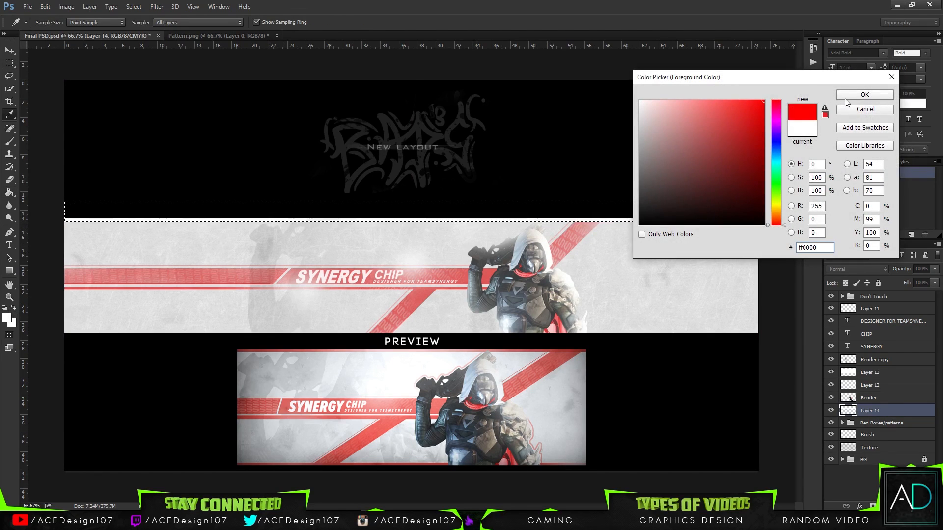
pyautogui.click(846, 101)
pyautogui.click(636, 212)
pyautogui.hotkey('ctrl', 'd')
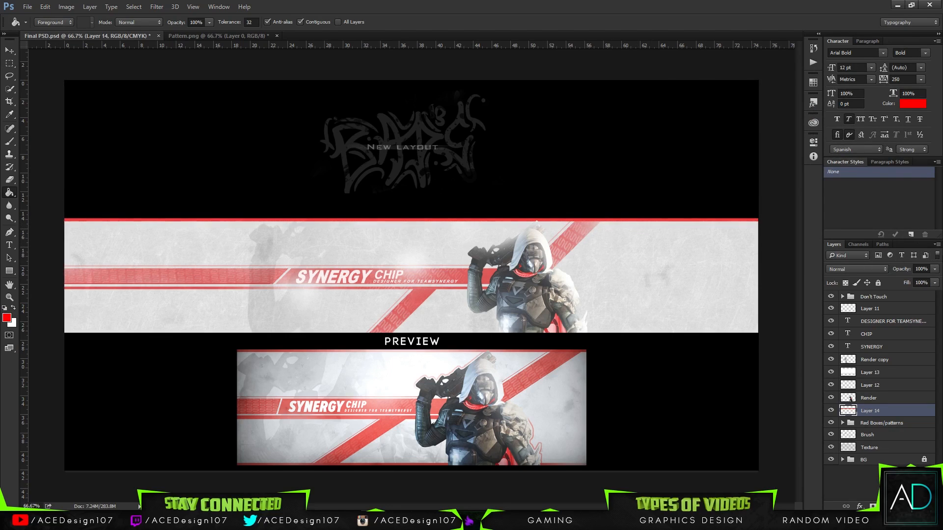
# - Lower the red top strip layer's fill to 63% and set its blend mode to Linear Burn
pyautogui.moveTo(935, 283); pyautogui.dragTo(916, 293)
pyautogui.click(857, 269)
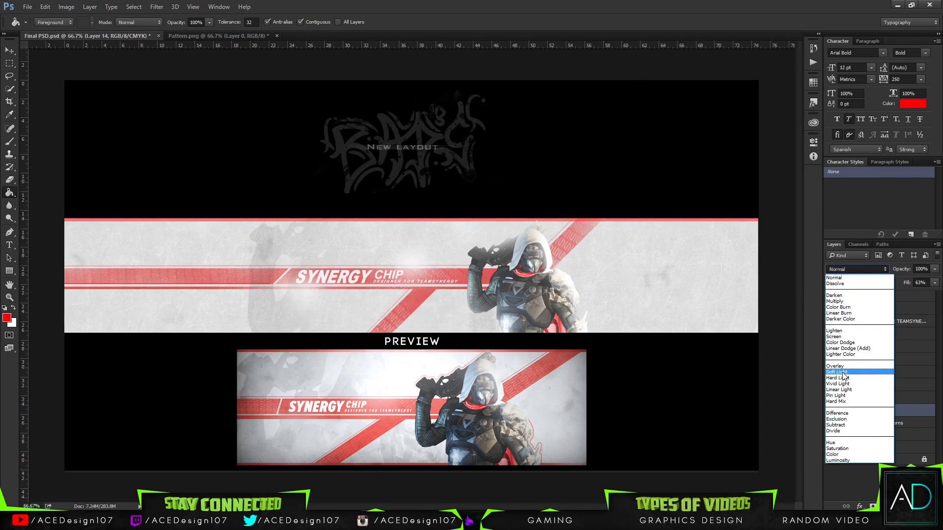
pyautogui.click(852, 349)
pyautogui.click(856, 271)
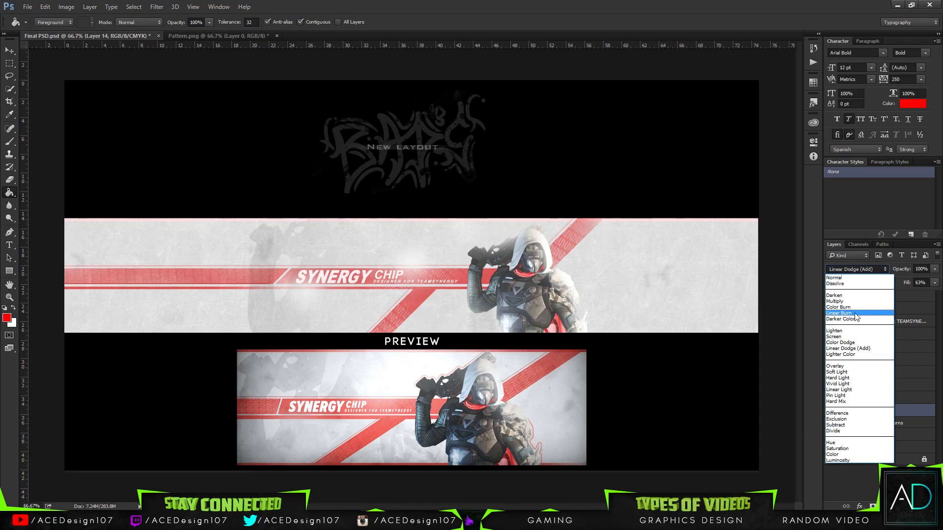
pyautogui.click(839, 313)
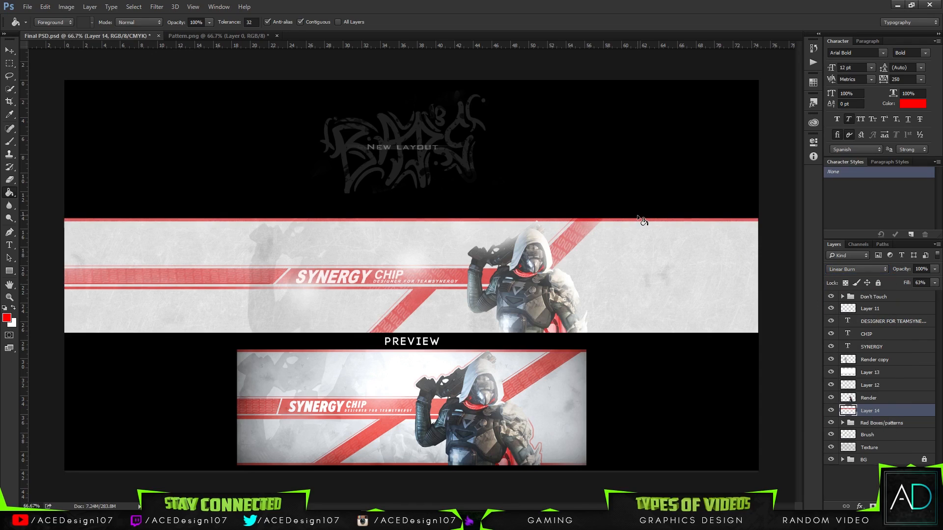
# - Duplicate the red strip layer and move the copy down onto the banner's bottom edge
pyautogui.hotkey('ctrl', 'j')
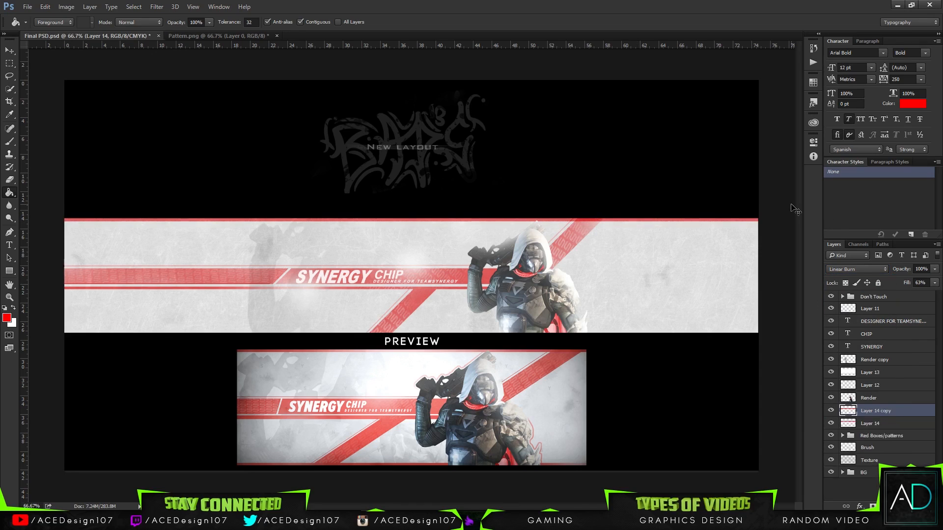
pyautogui.hotkey('ctrl', 't')
pyautogui.moveTo(643, 236); pyautogui.dragTo(647, 344)
pyautogui.press('Return')
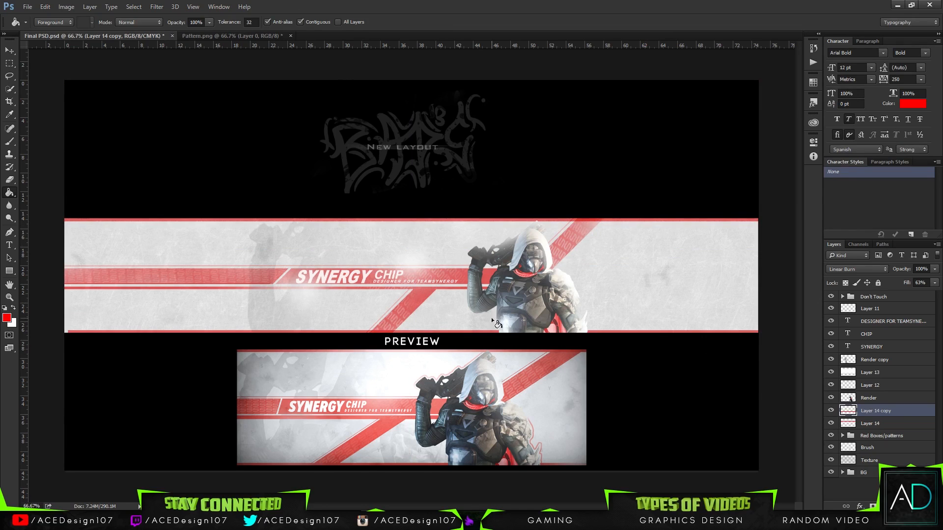
pyautogui.press('e')
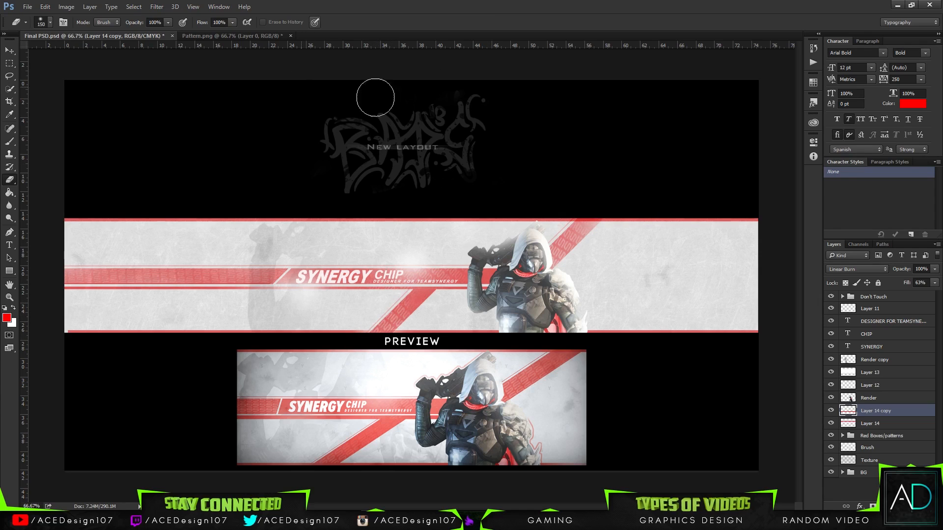
pyautogui.click(9, 50)
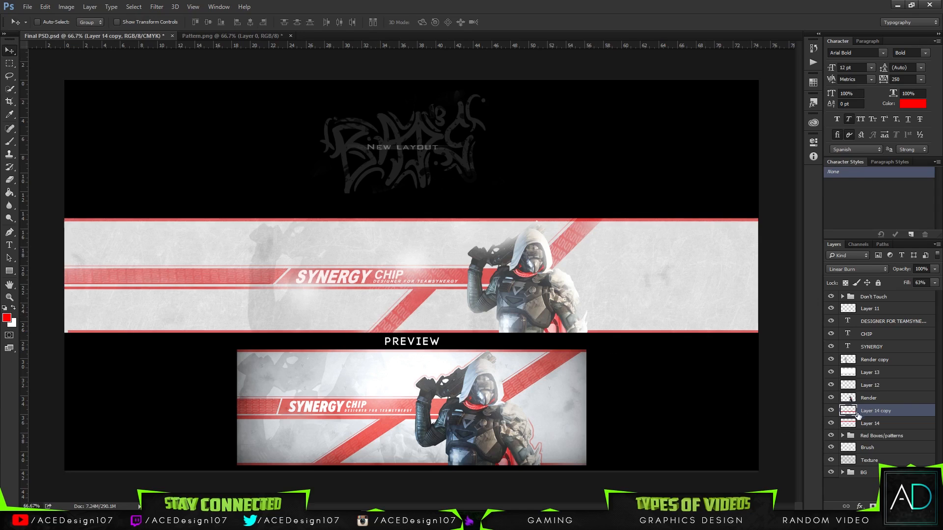
# - Lower the opacity of Layer 12 above the Render layer to 35%
pyautogui.click(904, 386)
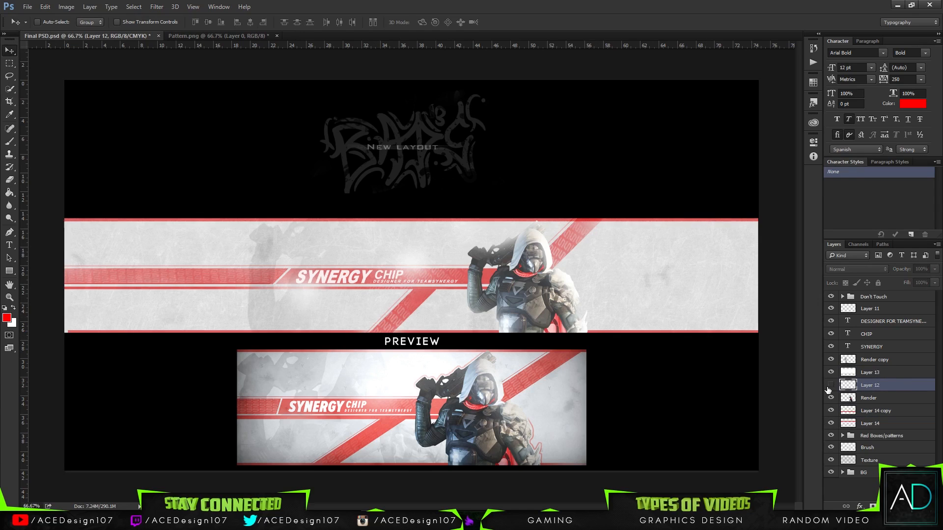
pyautogui.moveTo(936, 271); pyautogui.dragTo(910, 280)
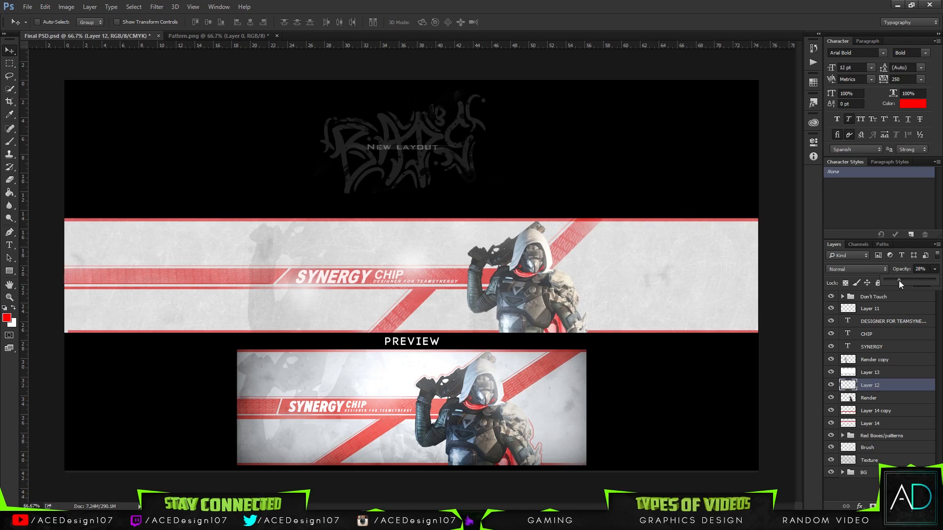
pyautogui.moveTo(902, 279); pyautogui.dragTo(904, 279)
pyautogui.hotkey('ctrl', '0')
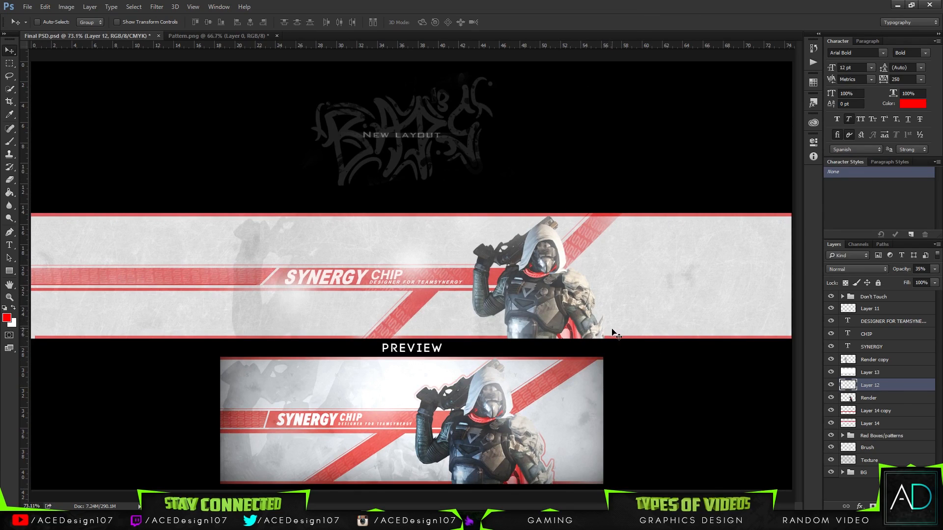
# - Save the document and draw a Pen path from the banner's bottom edge up along the Hunter's outer arm to the shoulder
pyautogui.press('p')
pyautogui.hotkey('ctrl', 's')
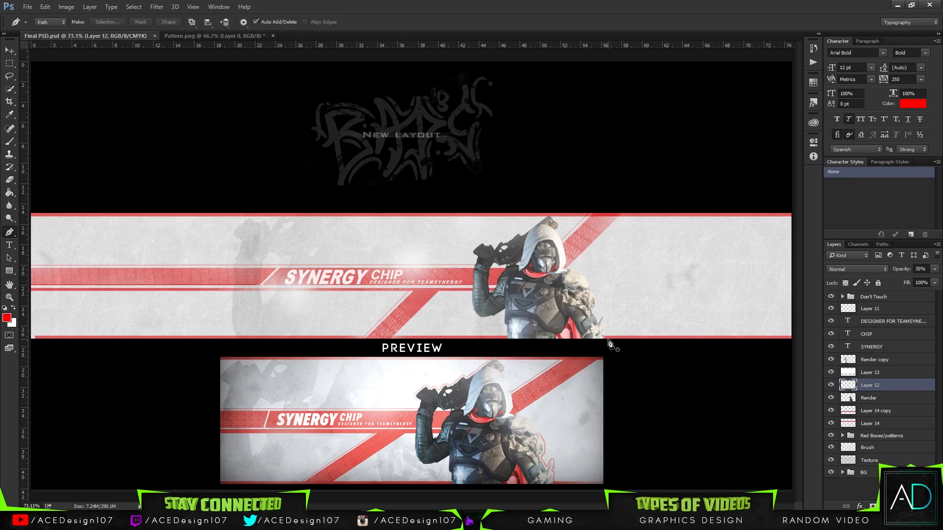
pyautogui.click(608, 335)
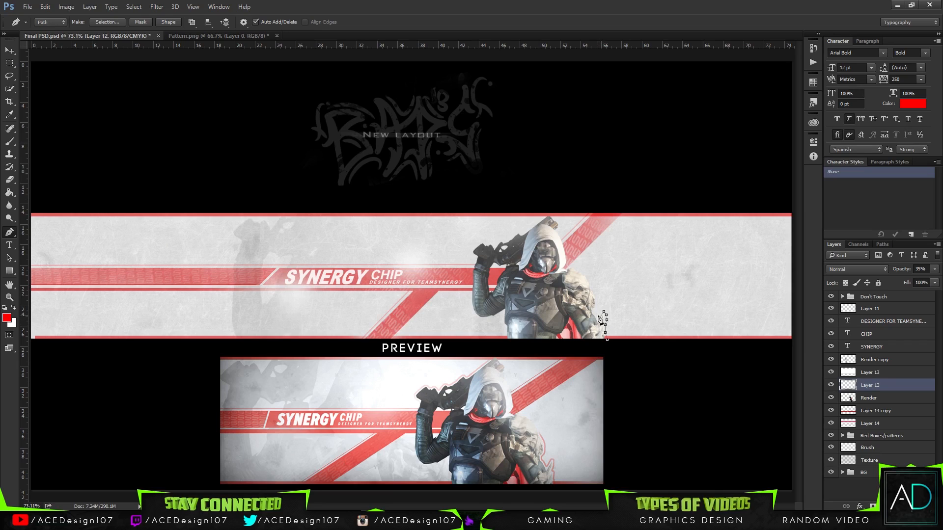
pyautogui.click(595, 311)
# - Try stroking the arm path on Layer 12 with a 3 px red brush, without simulated pressure
pyautogui.click(9, 141)
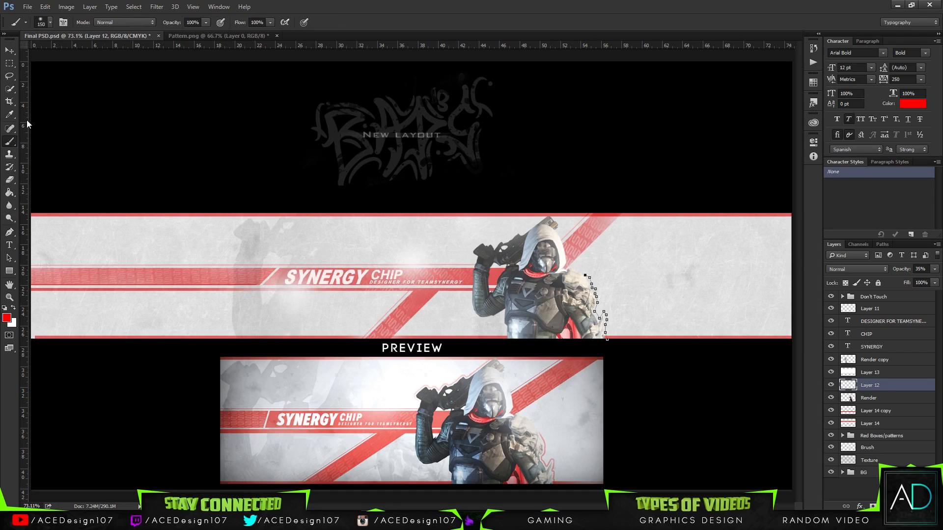
pyautogui.click(50, 22)
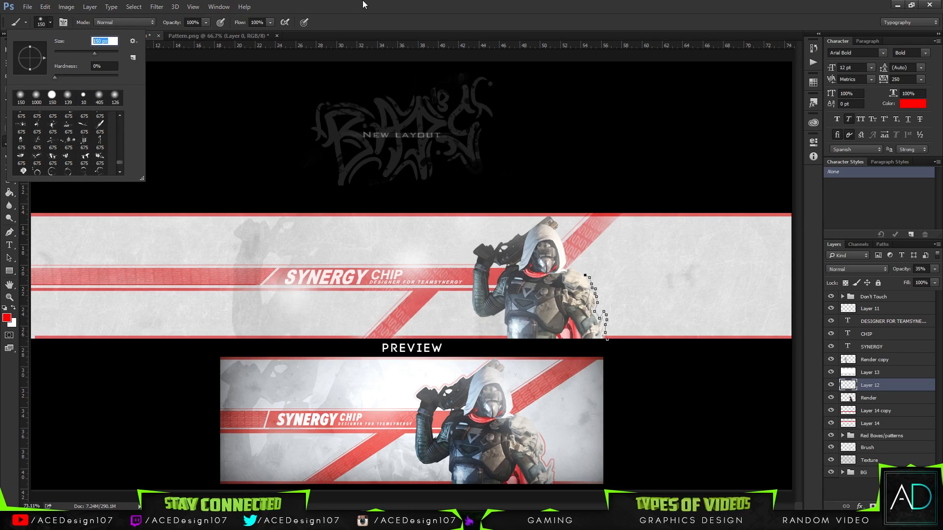
pyautogui.write('3')
pyautogui.press('Return')
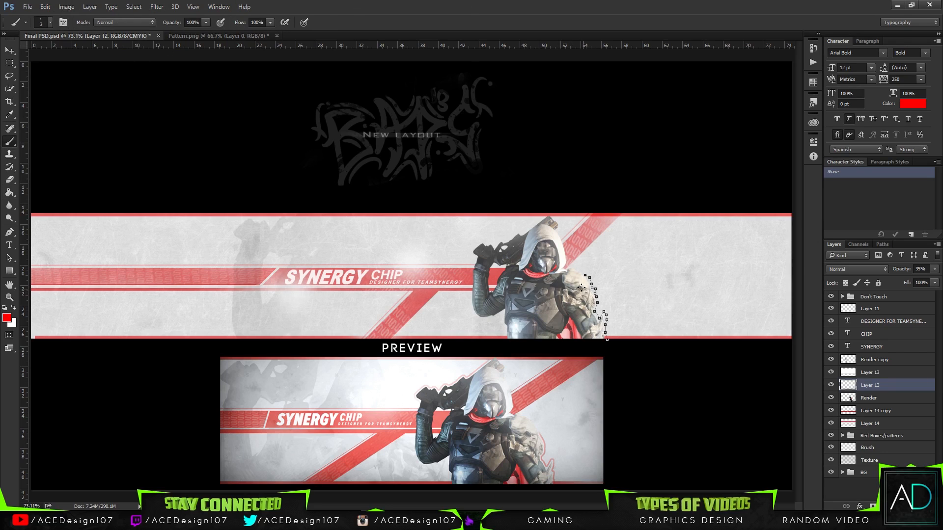
pyautogui.press('p')
pyautogui.rightClick(585, 292)
pyautogui.click(620, 118)
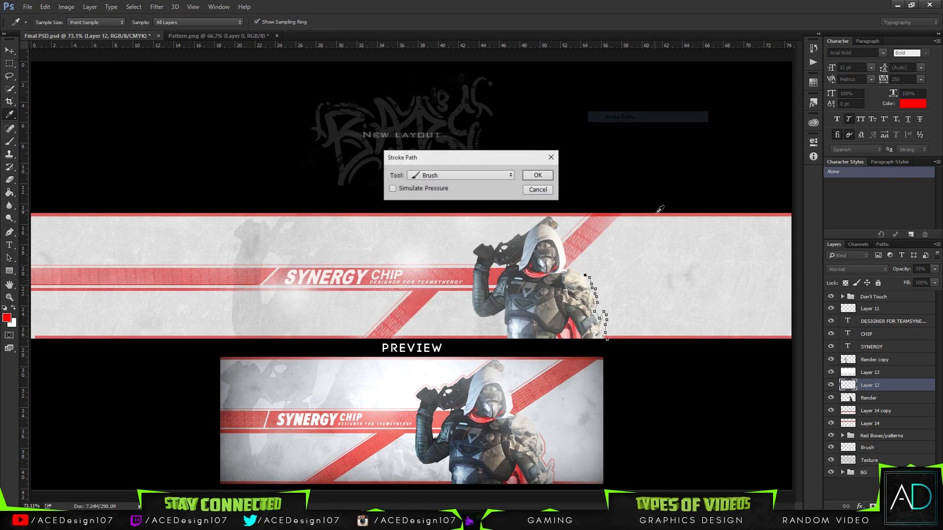
pyautogui.click(538, 175)
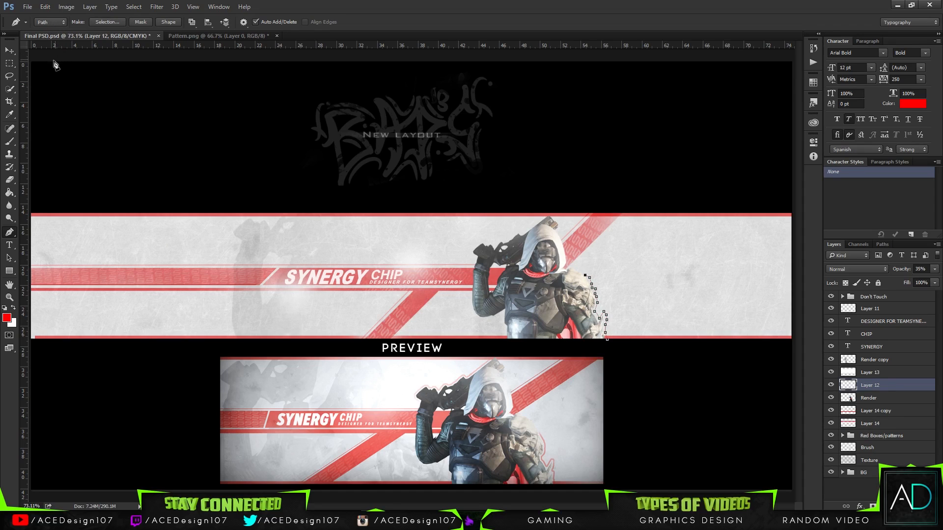
# - Try stroking the arm path on Layer 12 with a 10 px red brush instead
pyautogui.press('b')
pyautogui.click(50, 23)
pyautogui.write('1')
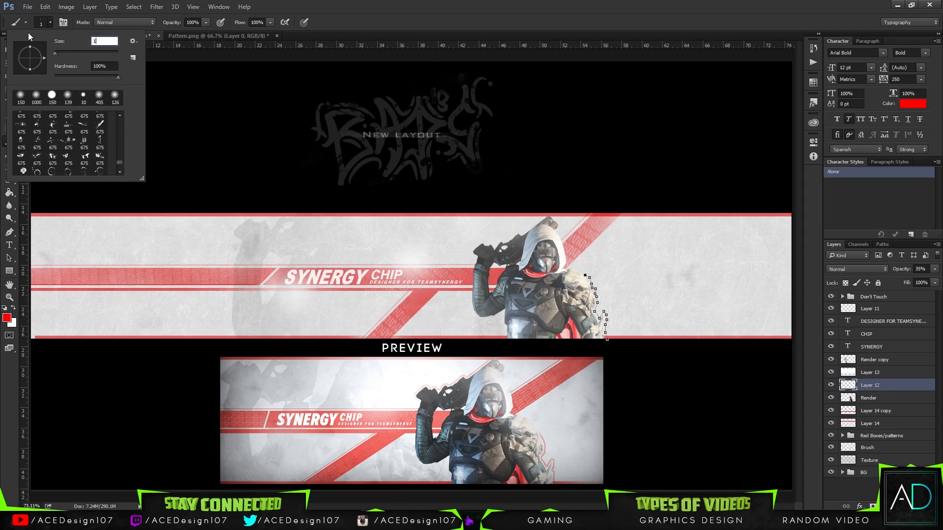
pyautogui.write('0')
pyautogui.press('Return')
pyautogui.press('p')
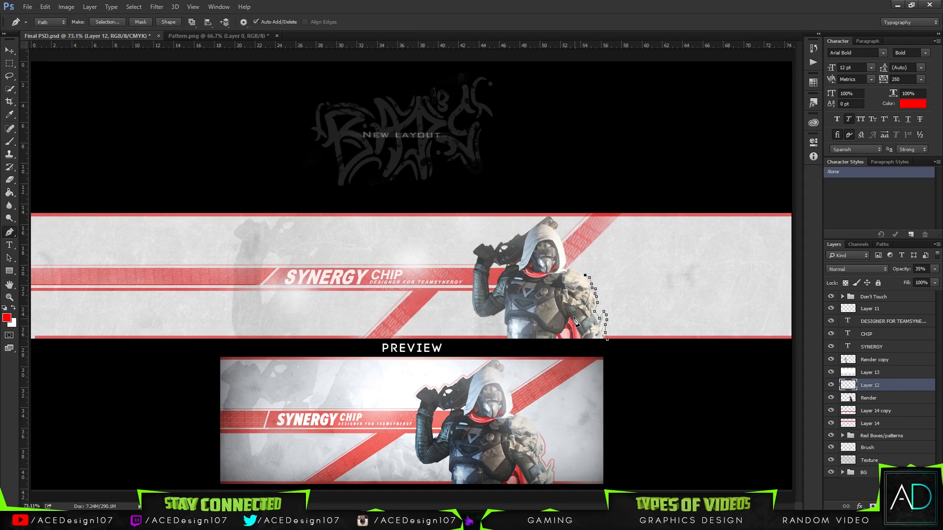
pyautogui.rightClick(595, 313)
pyautogui.click(619, 137)
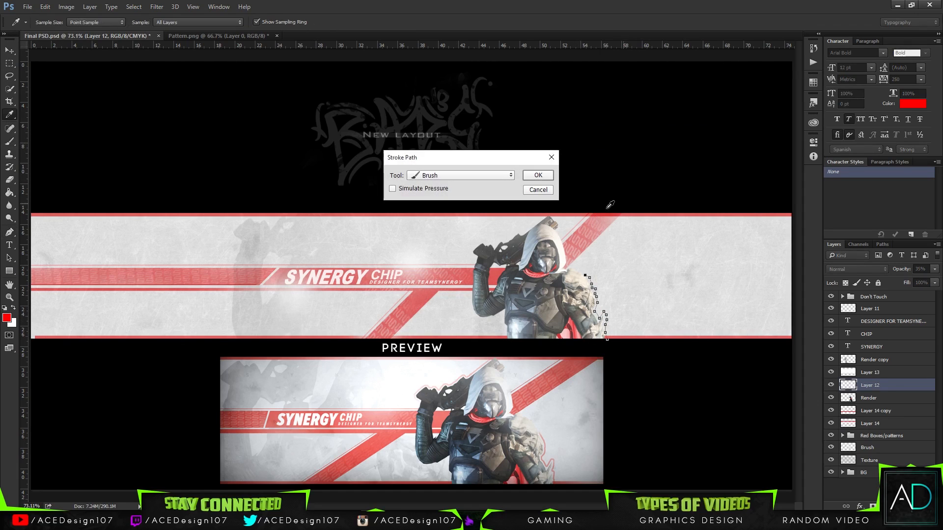
pyautogui.click(539, 175)
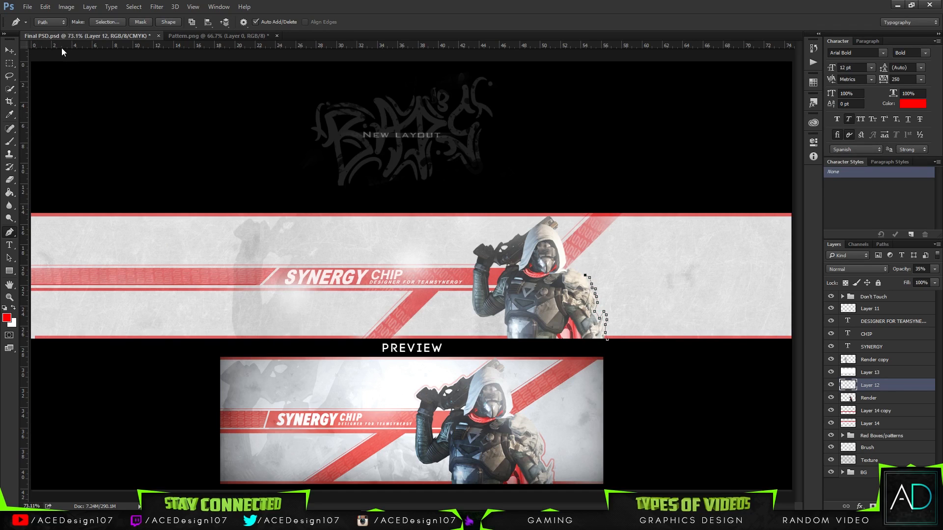
# - Try stroking the arm path on Layer 12 with a 6 px red brush, and dismiss the path
pyautogui.press('b')
pyautogui.click(50, 22)
pyautogui.moveTo(87, 37); pyautogui.dragTo(69, 37)
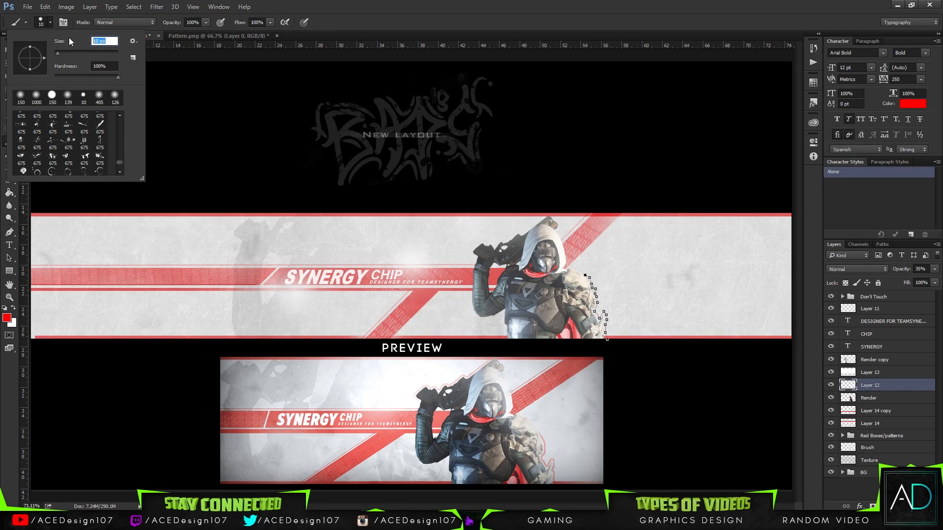
pyautogui.press('Return')
pyautogui.press('p')
pyautogui.rightClick(604, 320)
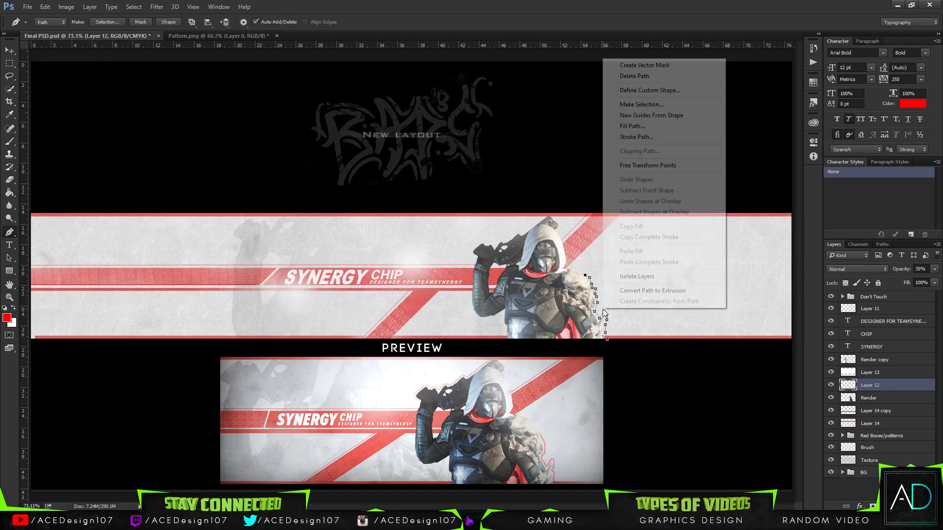
pyautogui.click(633, 105)
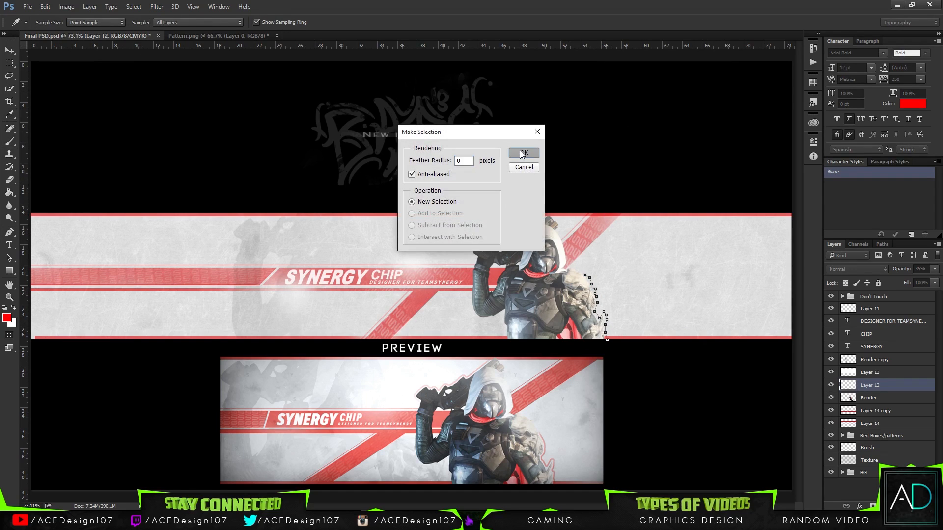
pyautogui.click(521, 153)
pyautogui.rightClick(608, 308)
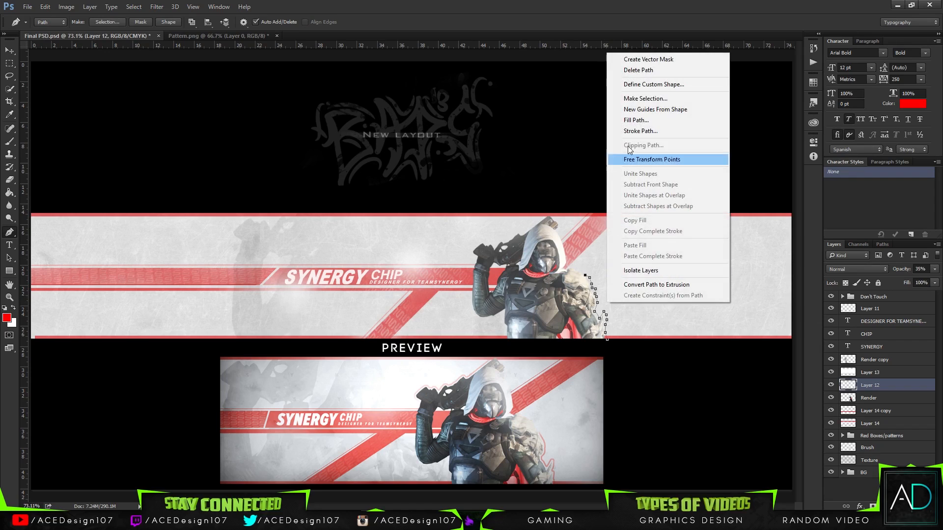
pyautogui.click(637, 133)
pyautogui.click(537, 175)
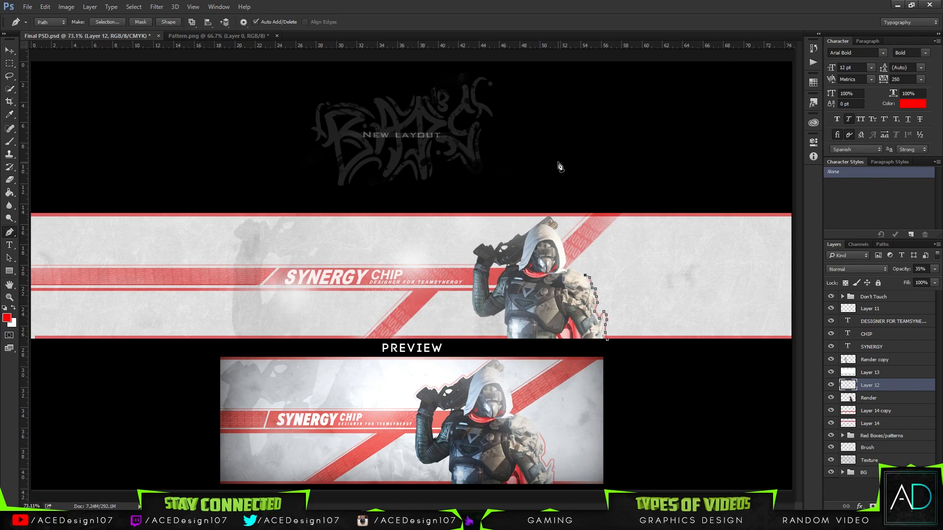
pyautogui.hotkey('ctrl', 'd')
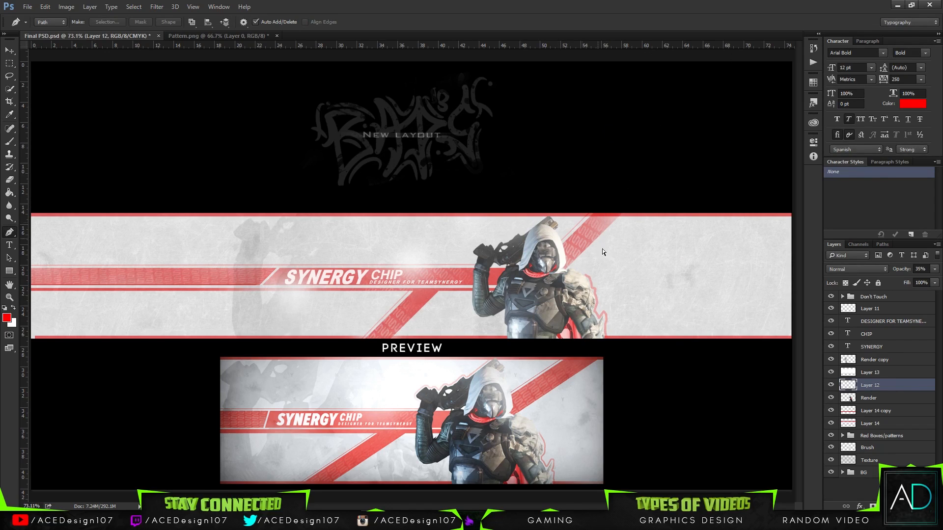
pyautogui.hotkey('ctrl', 't')
pyautogui.moveTo(626, 214); pyautogui.dragTo(614, 226)
pyautogui.click(447, 22)
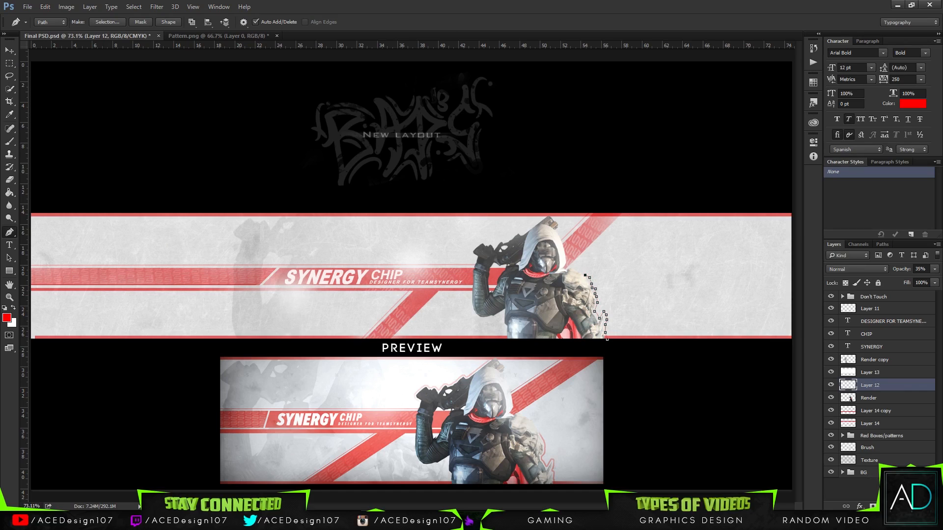
# - Add a new layer above Layer 12, stroke the arm path on it with a 4 px red brush, and dismiss the path
pyautogui.click(912, 506)
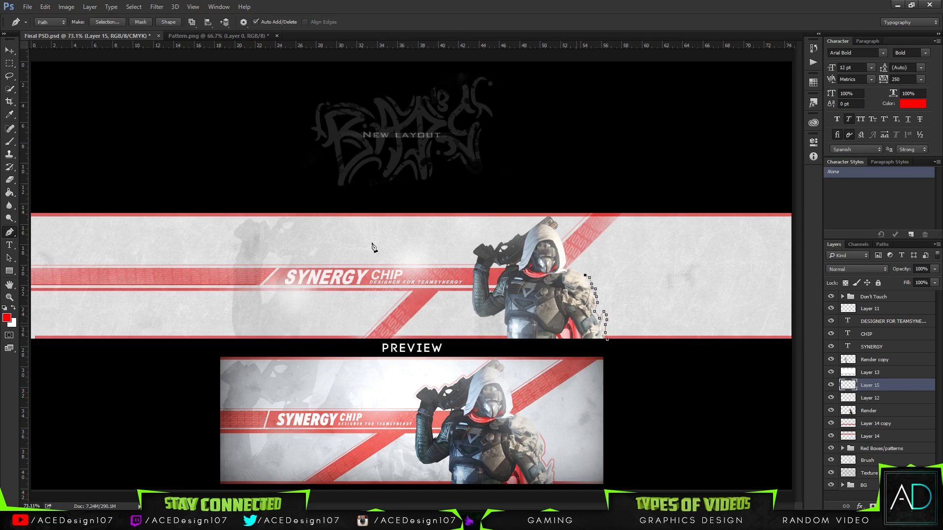
pyautogui.click(9, 141)
pyautogui.click(50, 23)
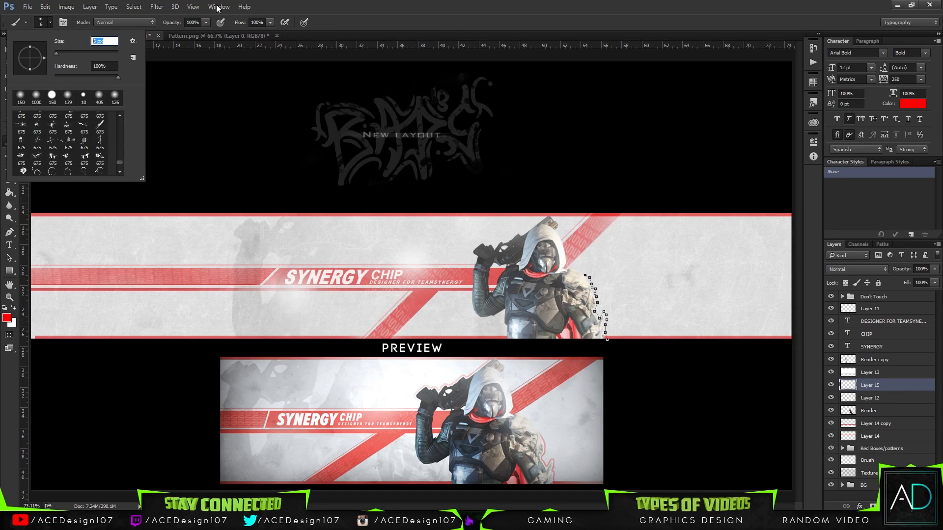
pyautogui.write('4')
pyautogui.press('Return')
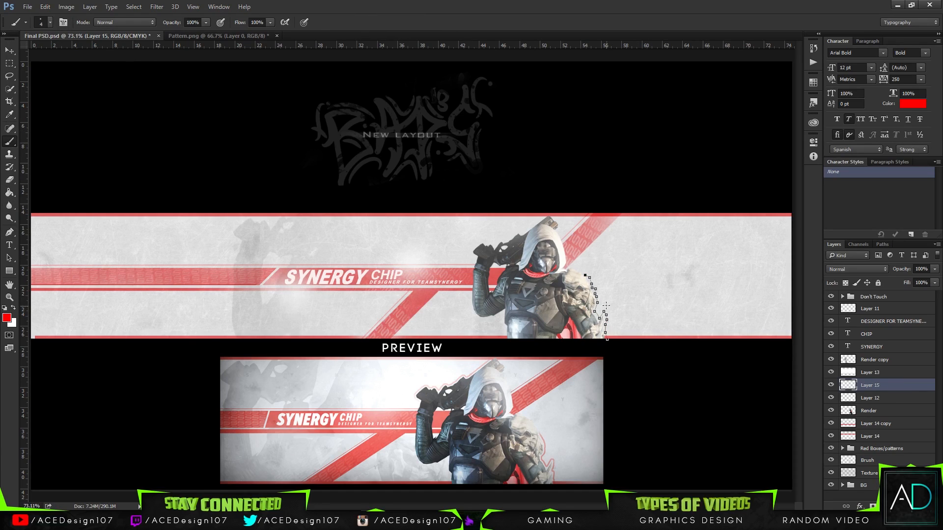
pyautogui.rightClick(595, 299)
pyautogui.press('Escape')
pyautogui.press('p')
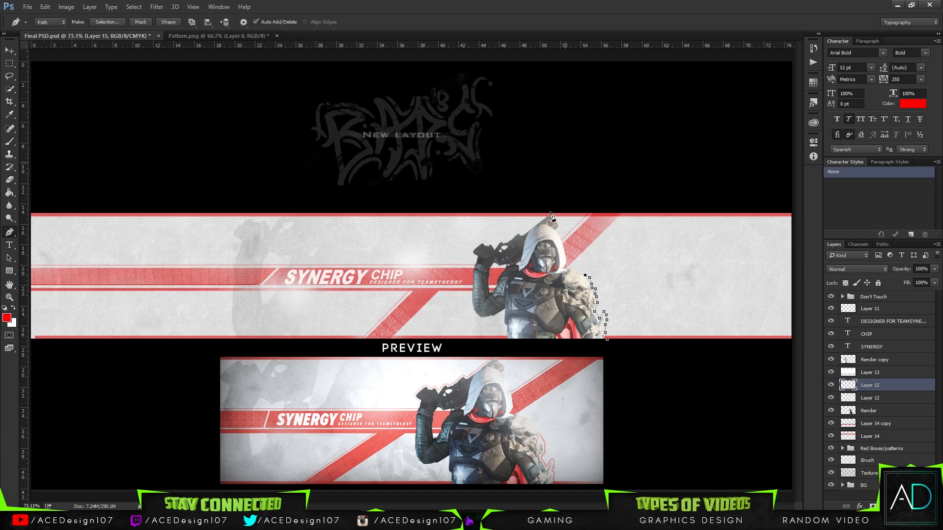
pyautogui.rightClick(588, 281)
pyautogui.click(611, 104)
pyautogui.press('Return')
pyautogui.press('Escape')
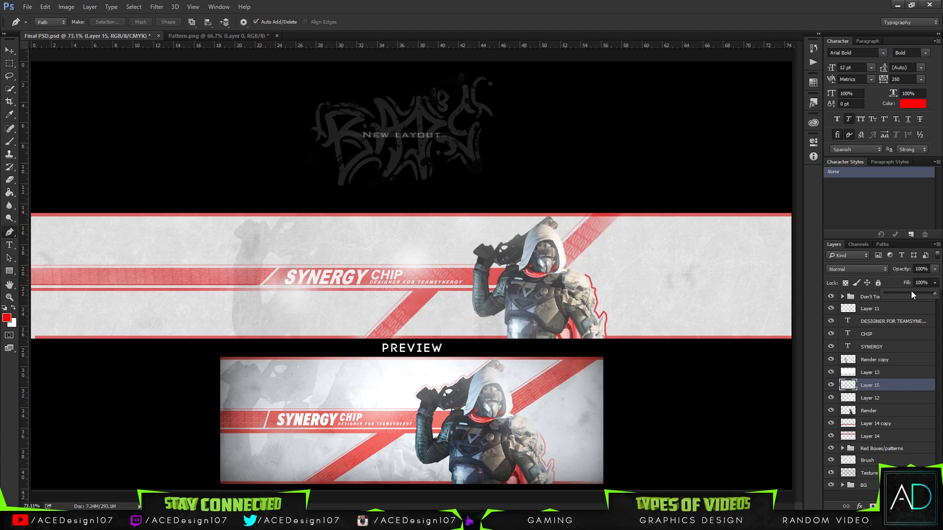
# - Lower the arm outline layer's fill to 44% and erase the outline's upper end at the shoulder
pyautogui.moveTo(912, 291); pyautogui.dragTo(911, 292)
pyautogui.press('e')
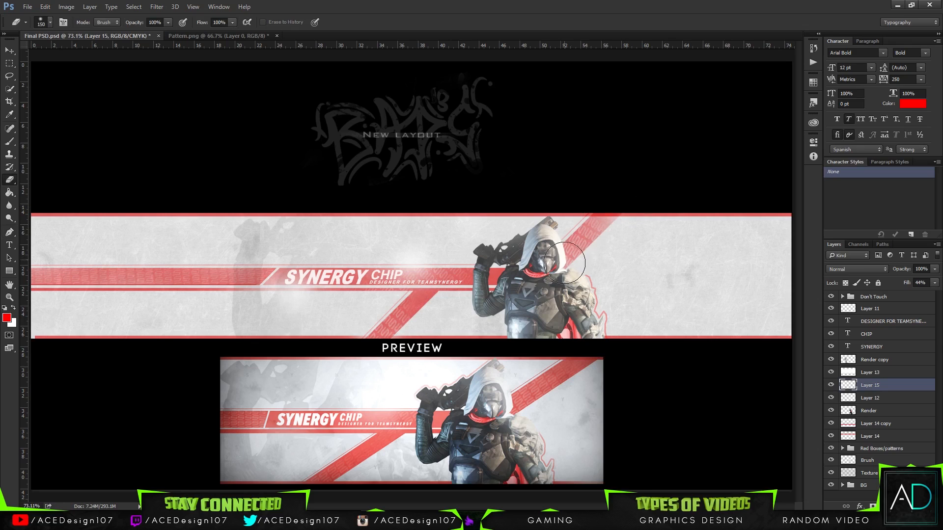
pyautogui.moveTo(577, 270); pyautogui.dragTo(585, 270)
pyautogui.moveTo(585, 267); pyautogui.dragTo(583, 272)
pyautogui.click(50, 22)
pyautogui.moveTo(102, 49); pyautogui.dragTo(107, 52)
pyautogui.click(563, 70)
pyautogui.click(13, 51)
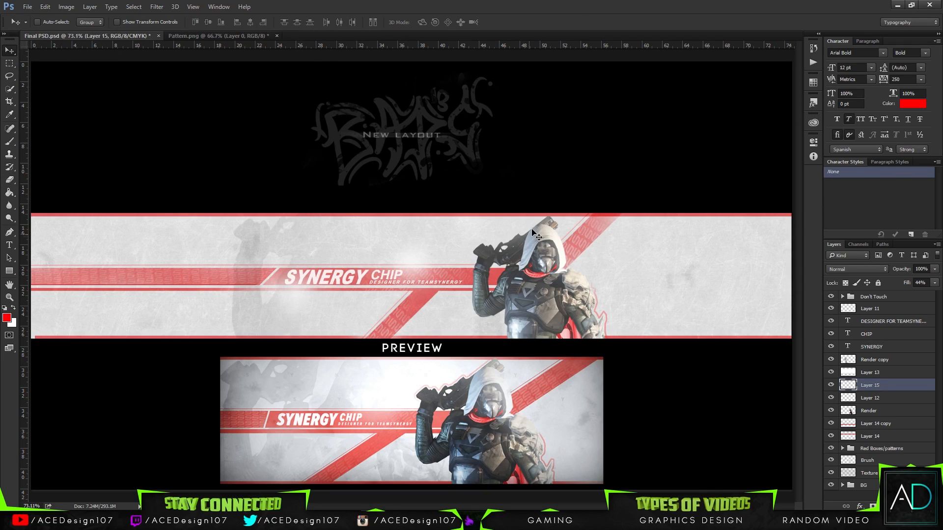
# - Add a new layer above Layer 15 and draw an open pen path from the hood's top down along the gun's upper edge
pyautogui.hotkey('ctrl', 'shift', 'alt', 'n')
pyautogui.press('p')
pyautogui.click(543, 218)
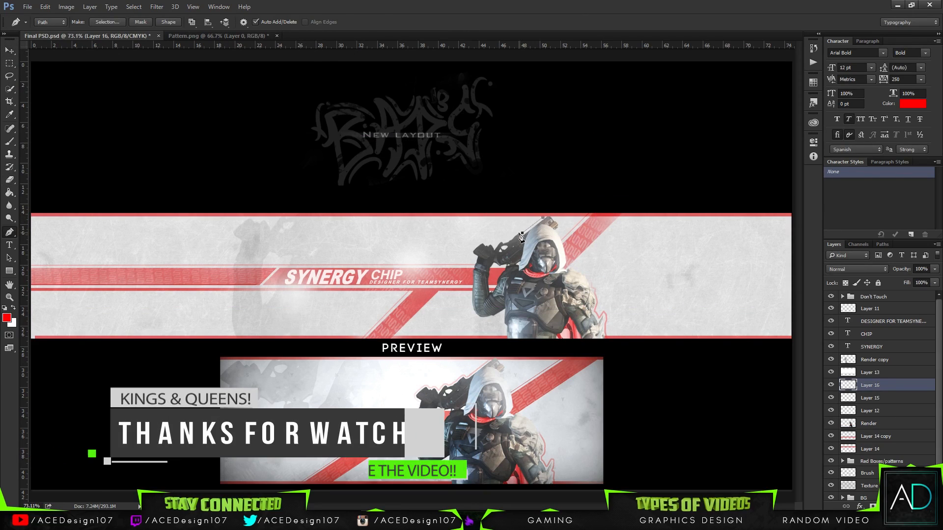
pyautogui.click(523, 233)
pyautogui.click(518, 231)
pyautogui.click(504, 240)
pyautogui.click(500, 242)
pyautogui.click(498, 243)
pyautogui.click(494, 248)
pyautogui.click(491, 243)
pyautogui.click(472, 250)
pyautogui.rightClick(474, 142)
pyautogui.click(503, 190)
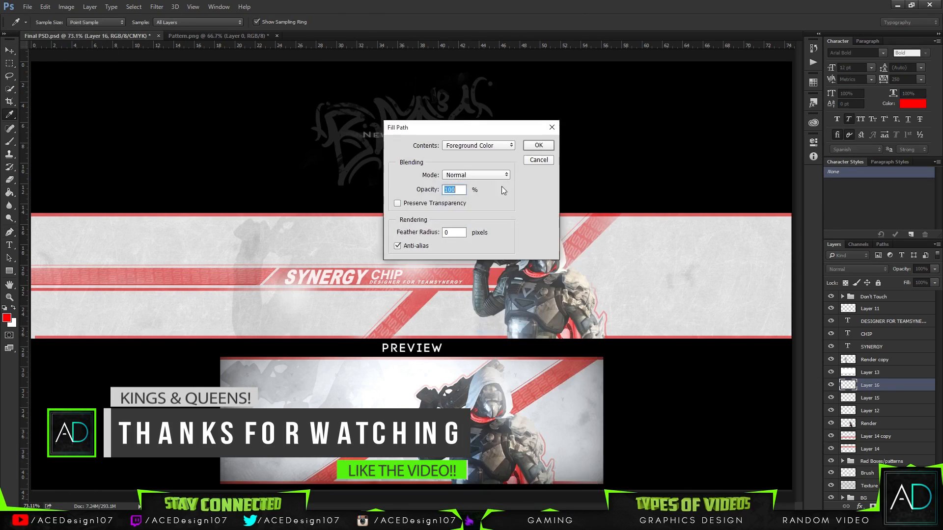
pyautogui.click(539, 160)
# - Stroke the gun path with the red brush, dismiss the path, and lower Layer 16's fill to 55%
pyautogui.rightClick(521, 55)
pyautogui.click(551, 104)
pyautogui.click(536, 175)
pyautogui.press('v')
pyautogui.hotkey('shift', '5')
pyautogui.hotkey('shift', '5')
pyautogui.press('e')
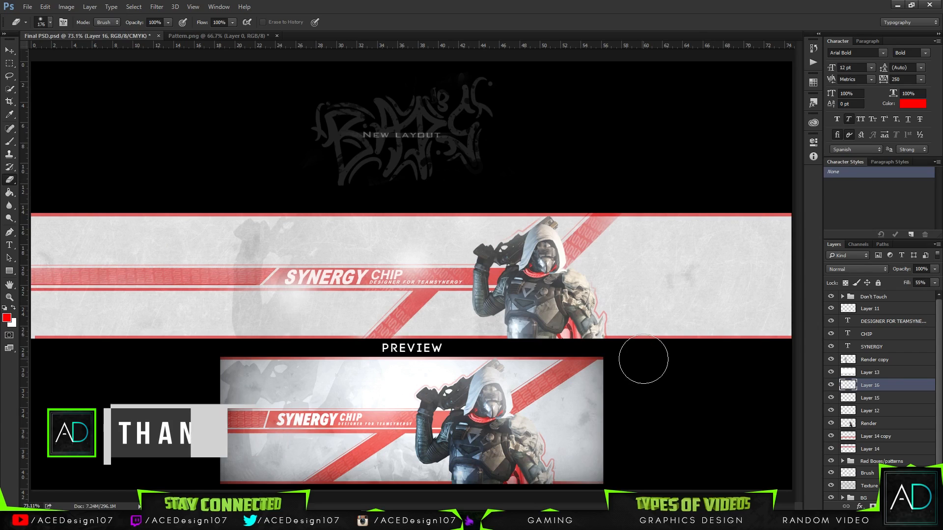
# - Add a new layer above Layer 11 and fill a small rectangle on the banner's bottom edge, right of the render, with black
pyautogui.click(921, 312)
pyautogui.hotkey('ctrl', 'shift', 'n')
pyautogui.press('Return')
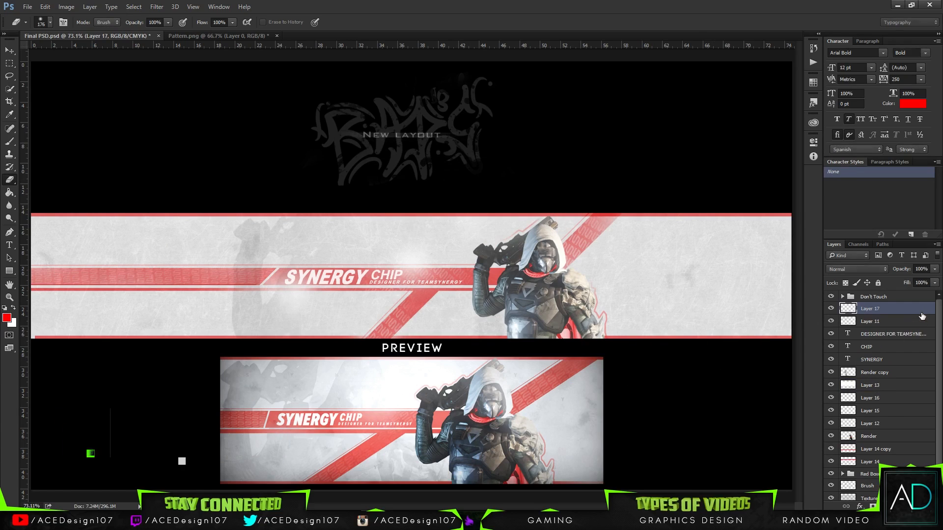
pyautogui.press('m')
pyautogui.moveTo(646, 339); pyautogui.dragTo(708, 328)
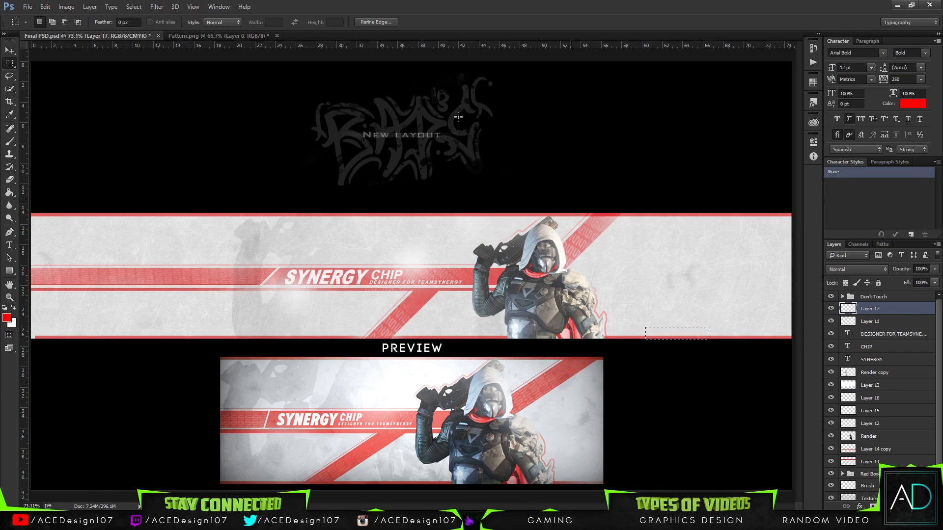
pyautogui.press('g')
pyautogui.click(654, 334)
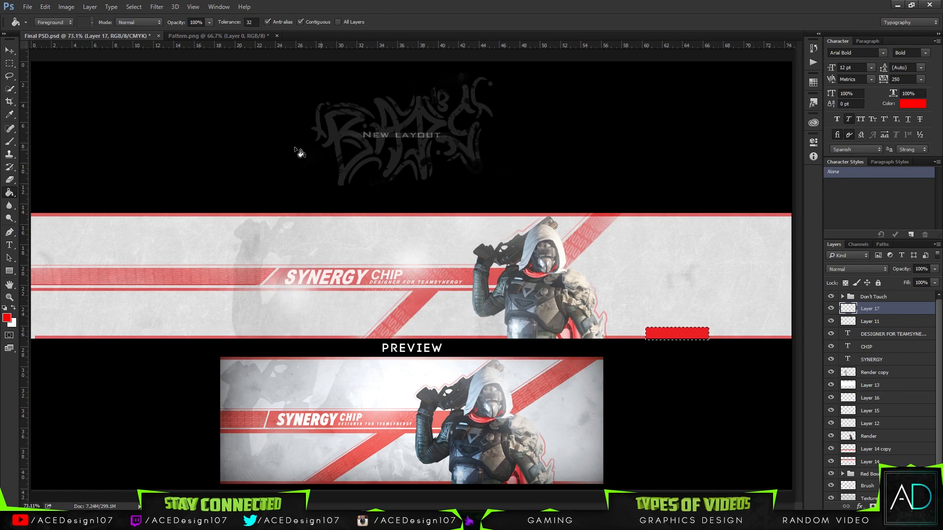
pyautogui.click(5, 308)
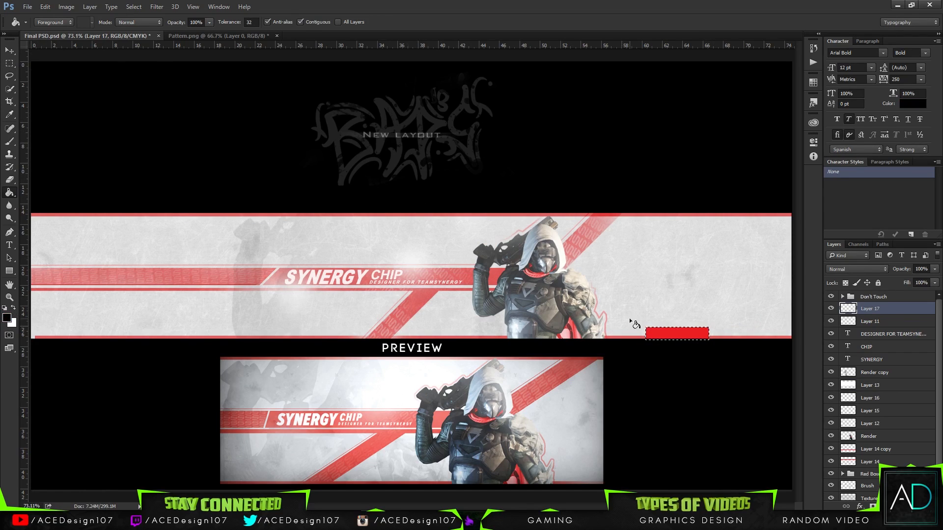
pyautogui.click(680, 337)
# - Add the text "ACEDesgin" on the black box at the banner's bottom edge
pyautogui.press('t')
pyautogui.click(660, 334)
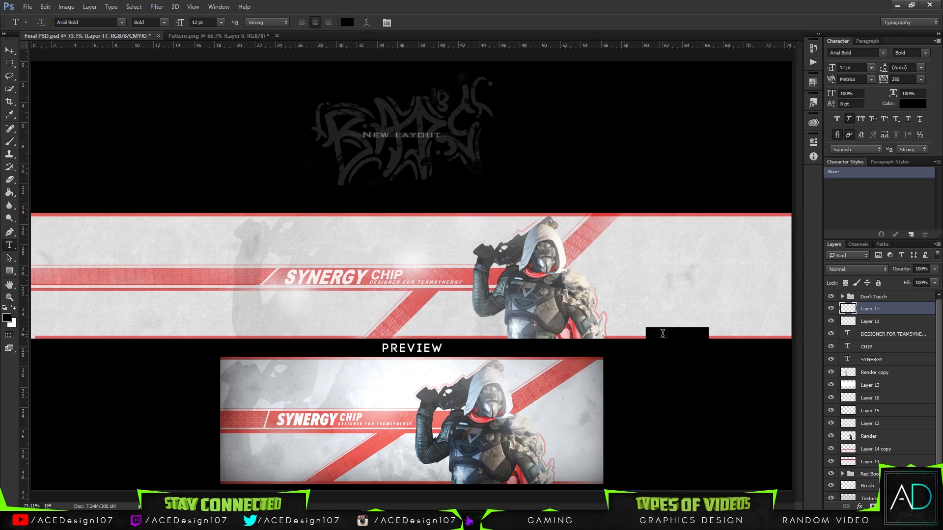
pyautogui.write('SYN')
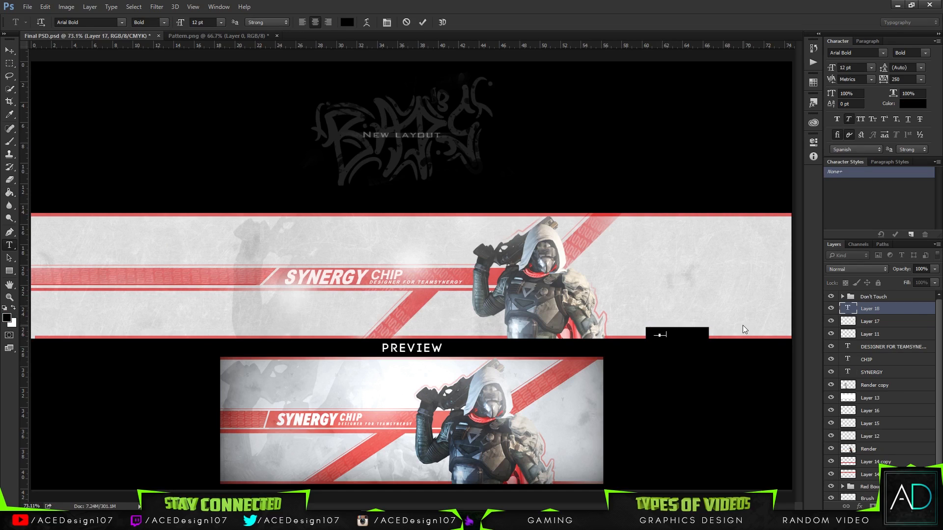
pyautogui.write('ER')
pyautogui.click(746, 332)
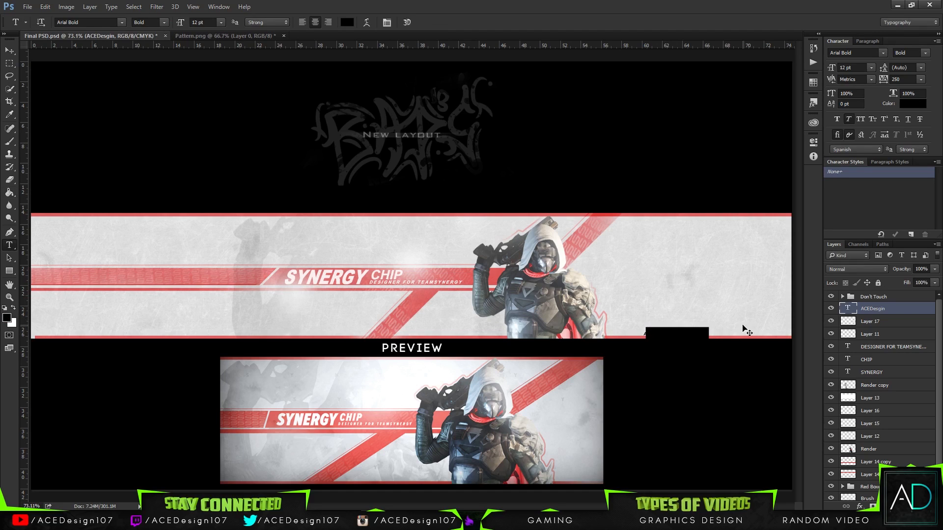
# - Recolour the ACEDesgin text to white (ffffff) and change its font to TYPOGRAPH PRO UltraLight
pyautogui.click(352, 21)
pyautogui.write('ffffff')
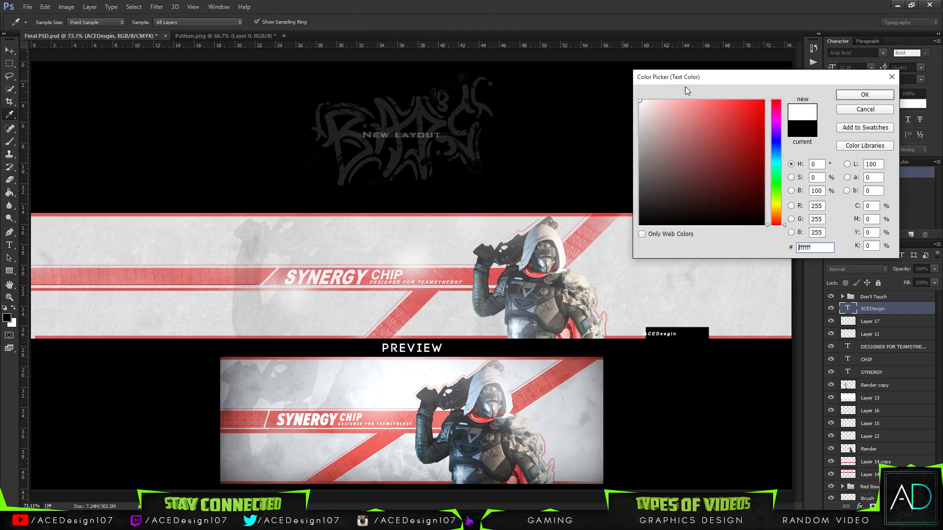
pyautogui.click(865, 95)
pyautogui.click(123, 22)
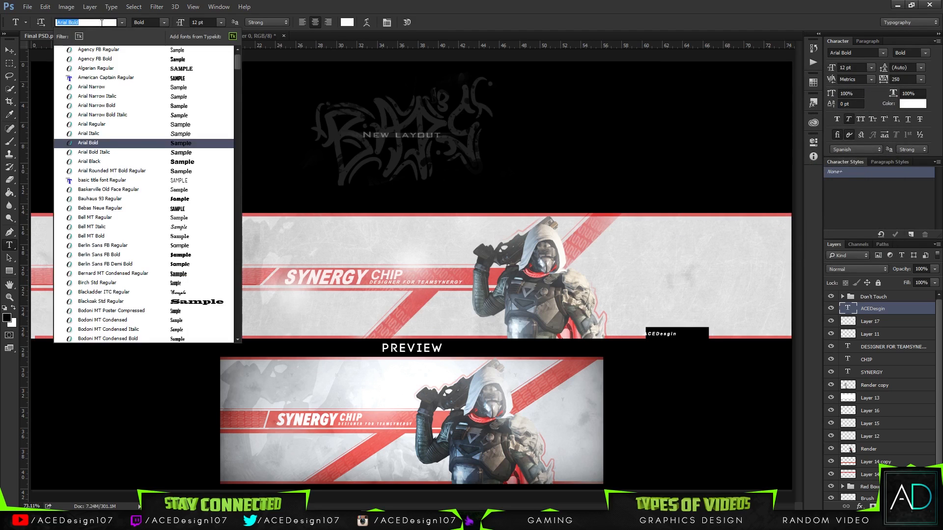
pyautogui.write('typo')
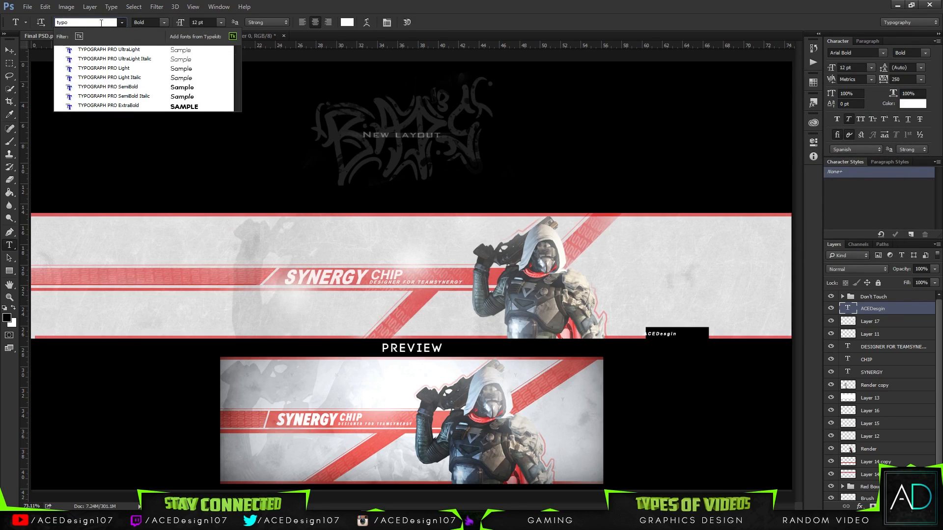
pyautogui.press('Return')
# - Scale the ACEDesgin text to about 157.5% and centre it on the black box
pyautogui.hotkey('ctrl', 't')
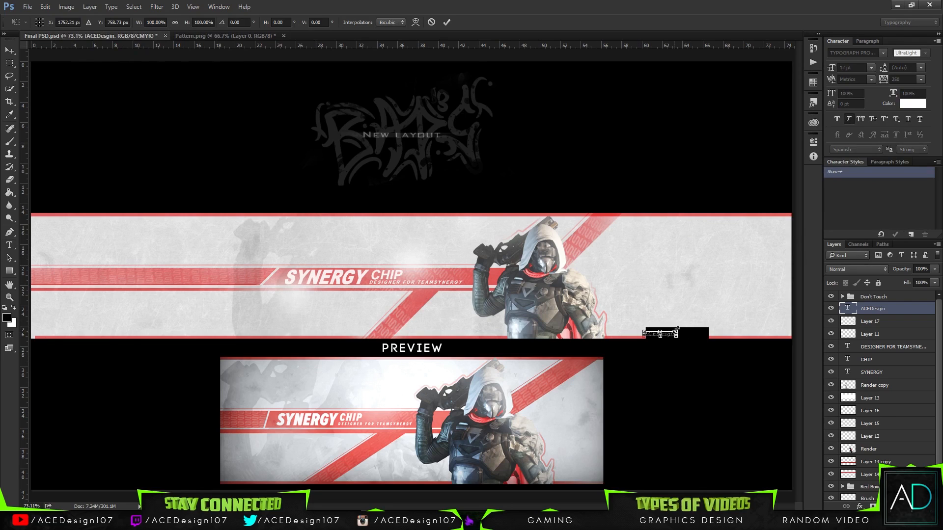
pyautogui.moveTo(678, 329)
pyautogui.mouseDown()
pyautogui.moveTo(695, 324)
pyautogui.moveTo(690, 335)
pyautogui.mouseUp()
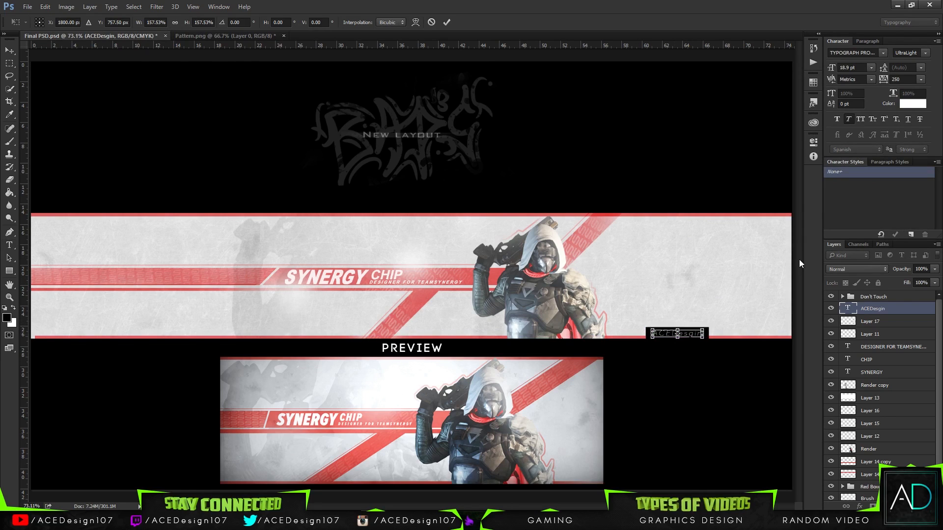
pyautogui.press('Return')
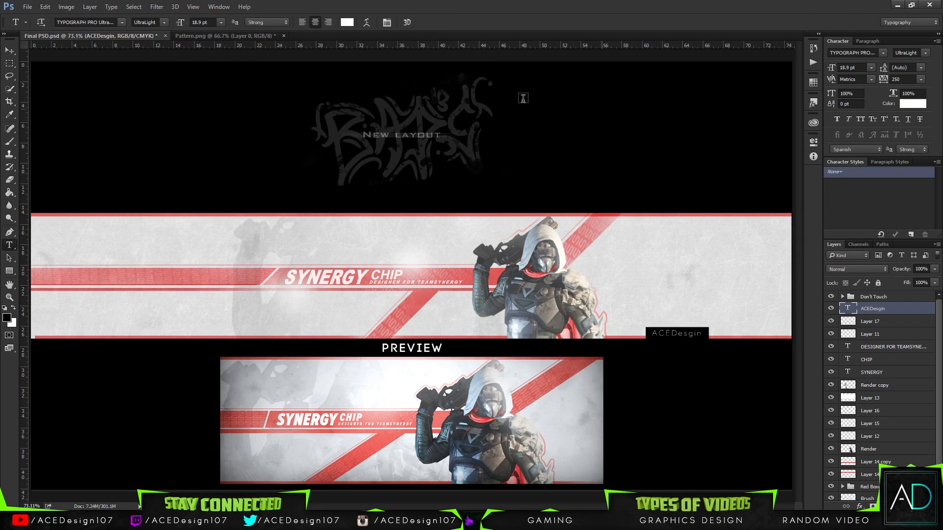
# - Try the SemiBold Italic style on the ACEDesgin text, and settle on SemiBold
pyautogui.click(165, 22)
pyautogui.click(162, 72)
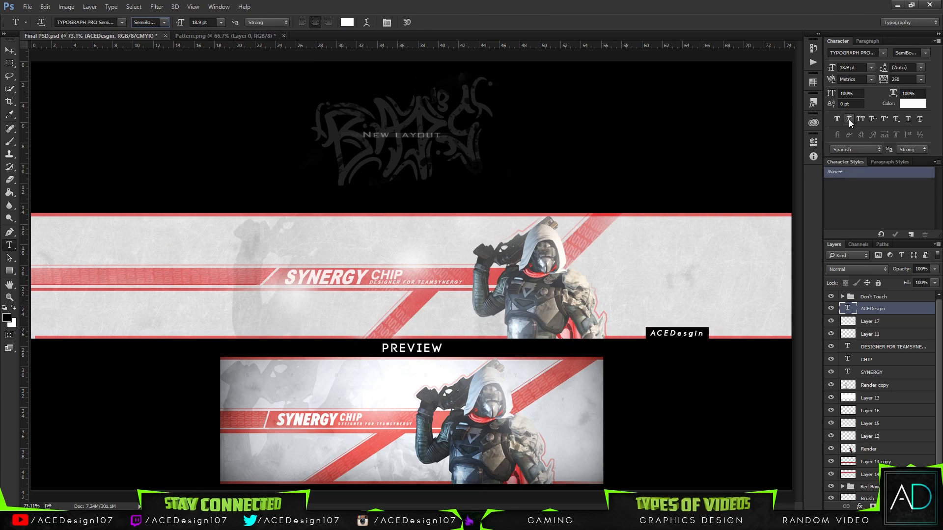
pyautogui.click(164, 22)
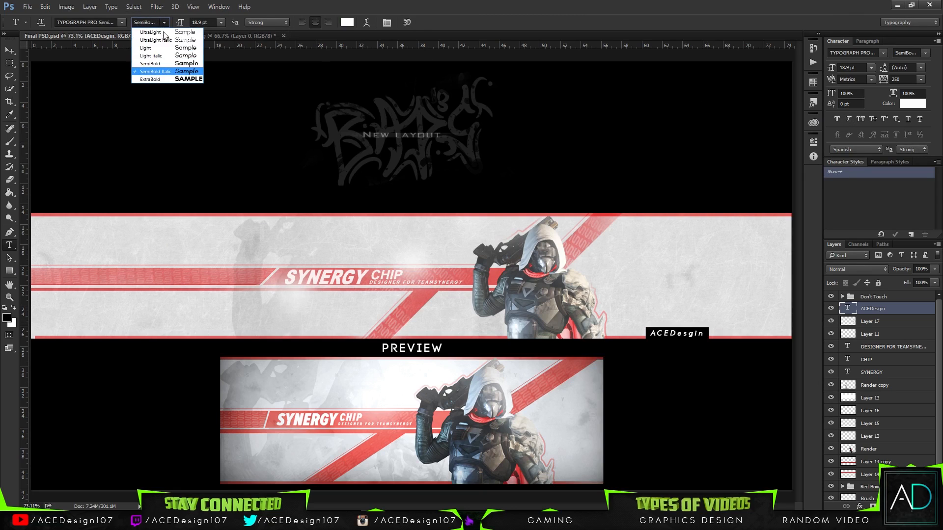
pyautogui.click(175, 72)
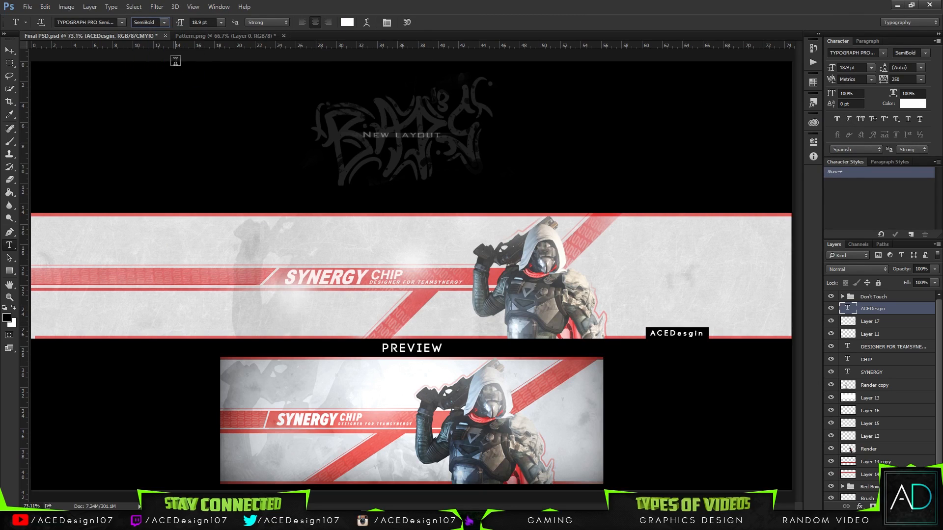
# - Lower the ACEDesgin text's opacity to 35% and merge it with the black box on Layer 17
pyautogui.click(934, 270)
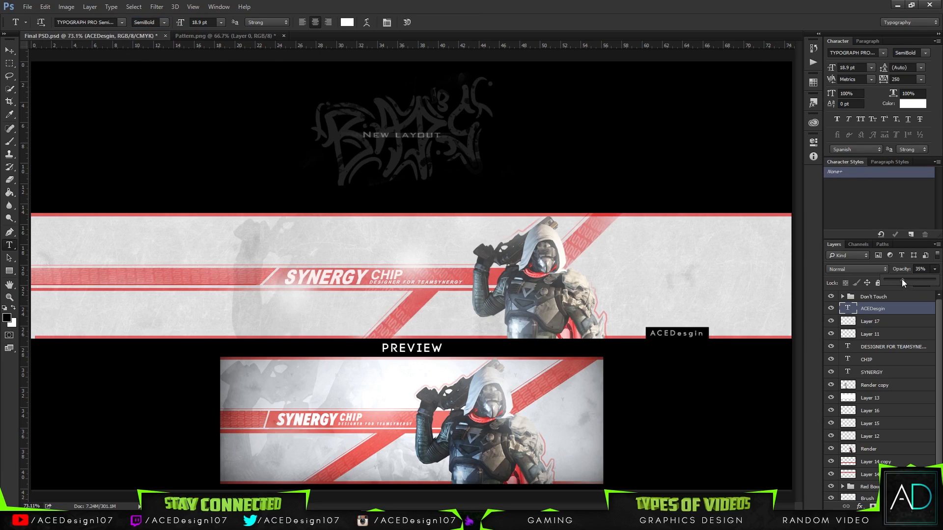
pyautogui.keyDown('ctrl'); pyautogui.click(894, 325); pyautogui.keyUp('ctrl')
pyautogui.hotkey('ctrl', 'e')
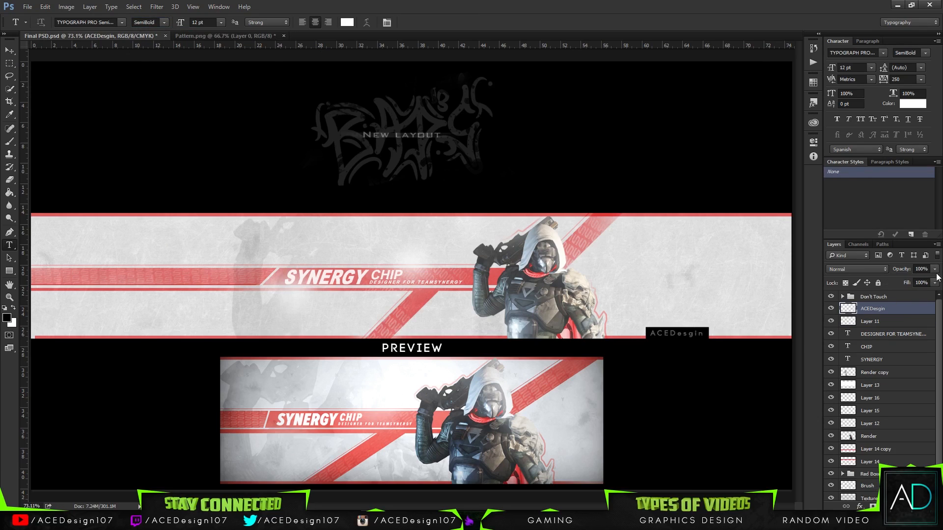
# - Lower the merged ACEDesgin label's opacity to 35% and move it to the banner's upper-right corner
pyautogui.click(934, 269)
pyautogui.moveTo(906, 281); pyautogui.dragTo(901, 281)
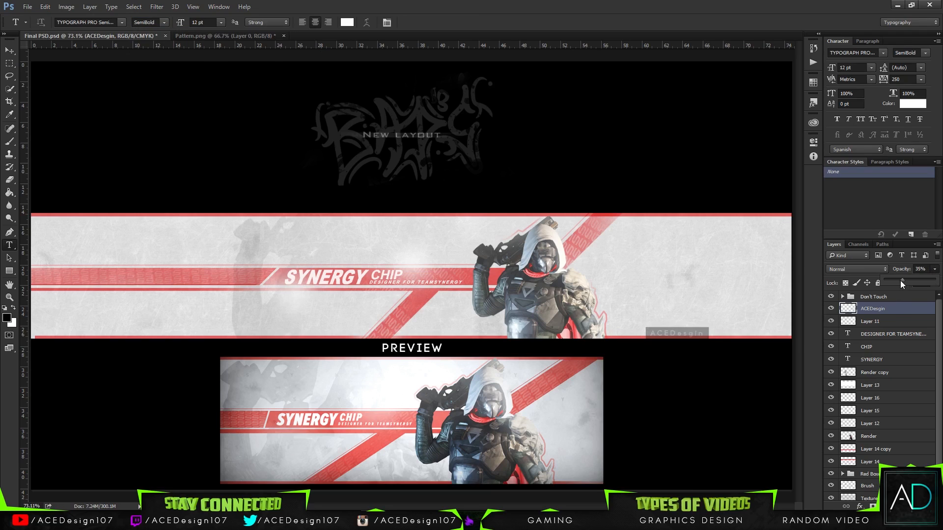
pyautogui.press('v')
pyautogui.moveTo(707, 337); pyautogui.dragTo(783, 232)
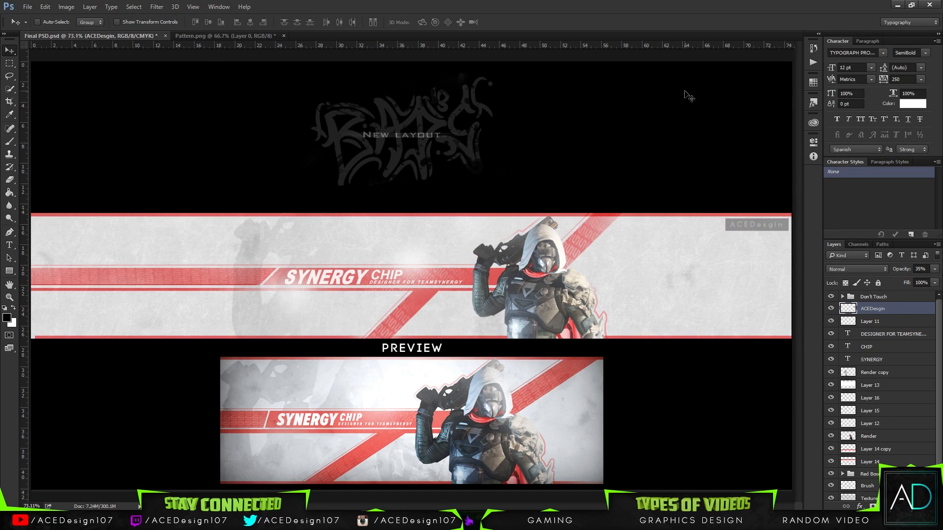
pyautogui.hotkey('ctrl', '-')
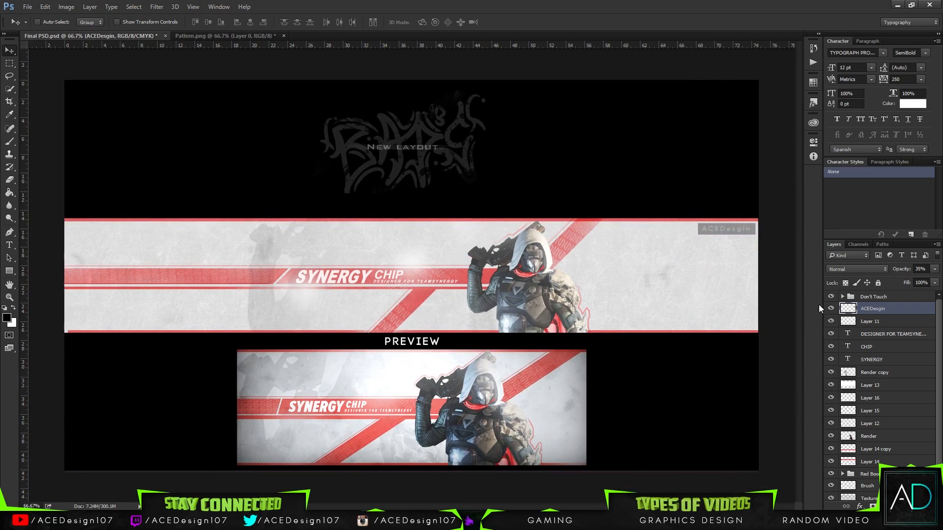